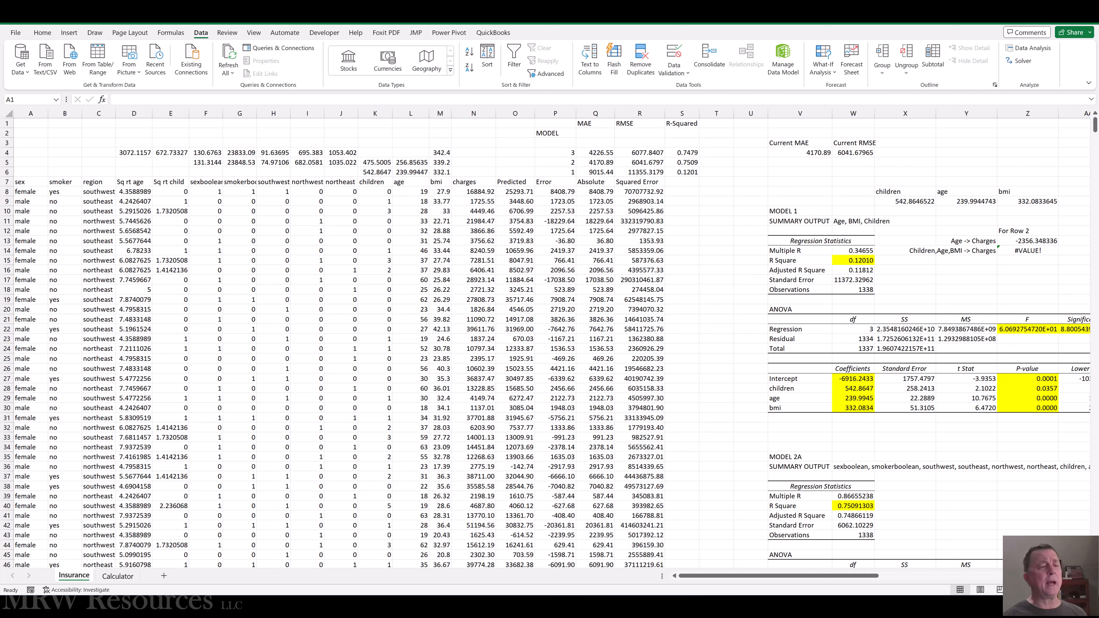
Switch to the Word document to read the Addressing Multicollinearity section, and return to the Insurance worksheet in Excel.
left_click(333, 262)
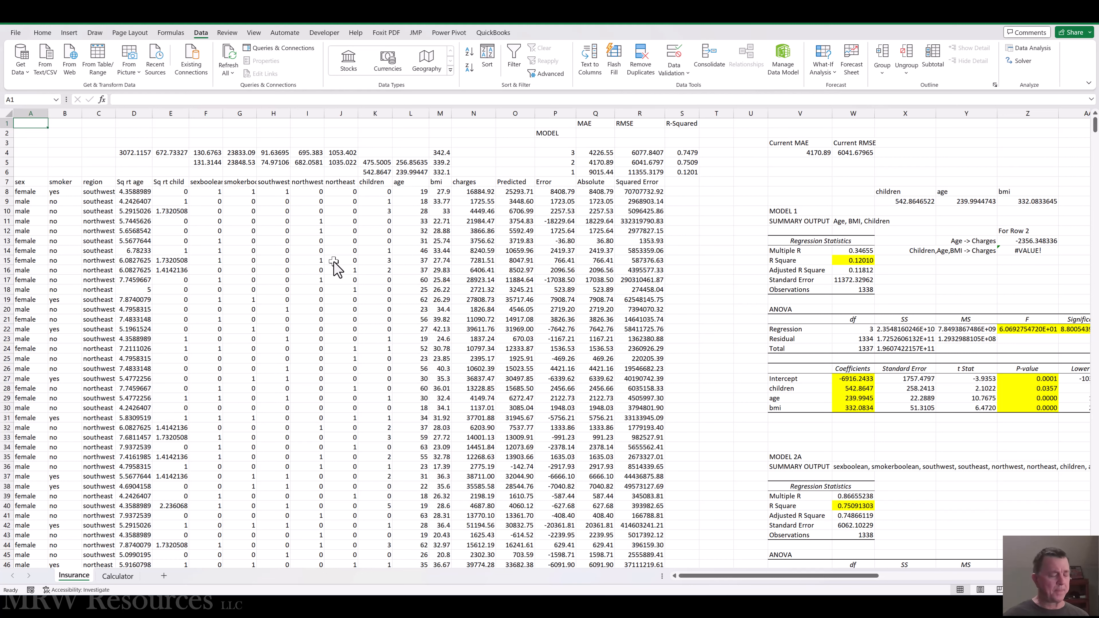
key("alt+Tab")
key("alt+Tab")
key("alt+Tab")
key("alt+Tab")
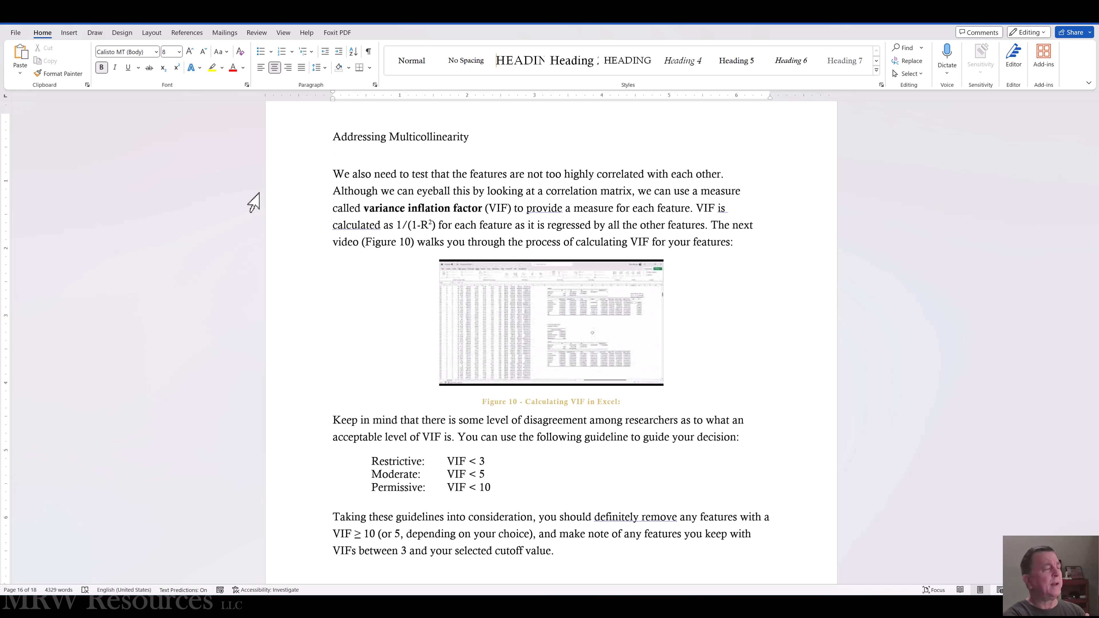
key("alt+Tab")
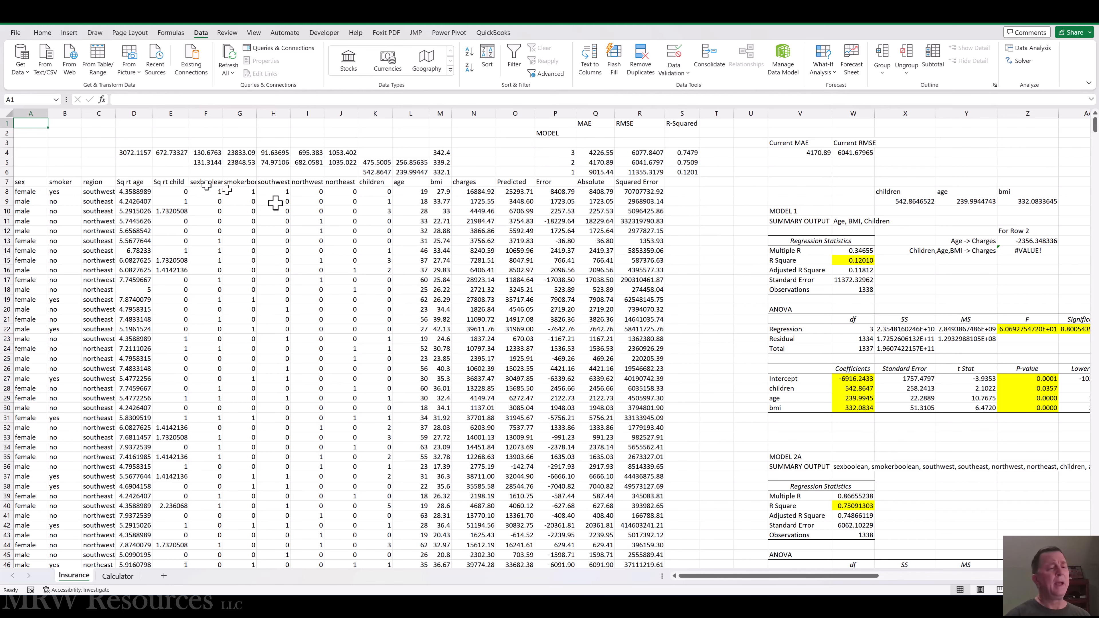
Examine the existing regression outputs, histograms and small correlation table on the Insurance sheet.
left_click(847, 372)
key("Right")
key("Right")
key("Right")
key("Right")
key("Right")
key("Right")
key("Right")
key("Right")
key("Right")
key("Right")
key("Right")
key("Right")
key("Right")
key("Right")
key("Right")
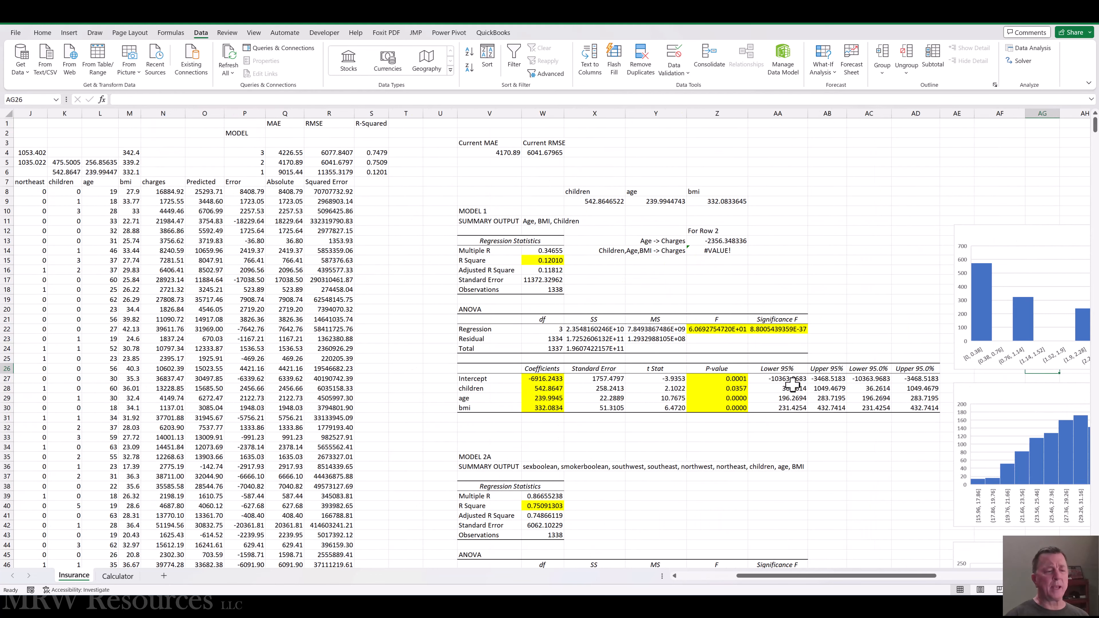
scroll(999, 415, "down", 5)
scroll(998, 416, "down", 11)
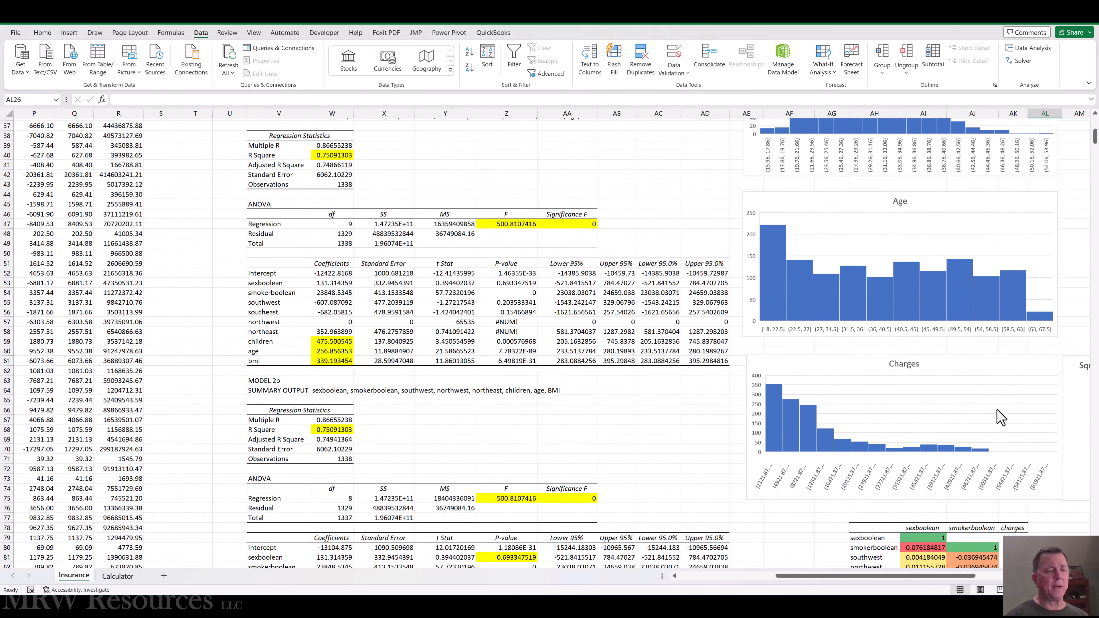
Set up a Correlation analysis with the input range F7:N1345, covering the sexboolean through charges columns.
key("ctrl+Home")
left_click(1033, 48)
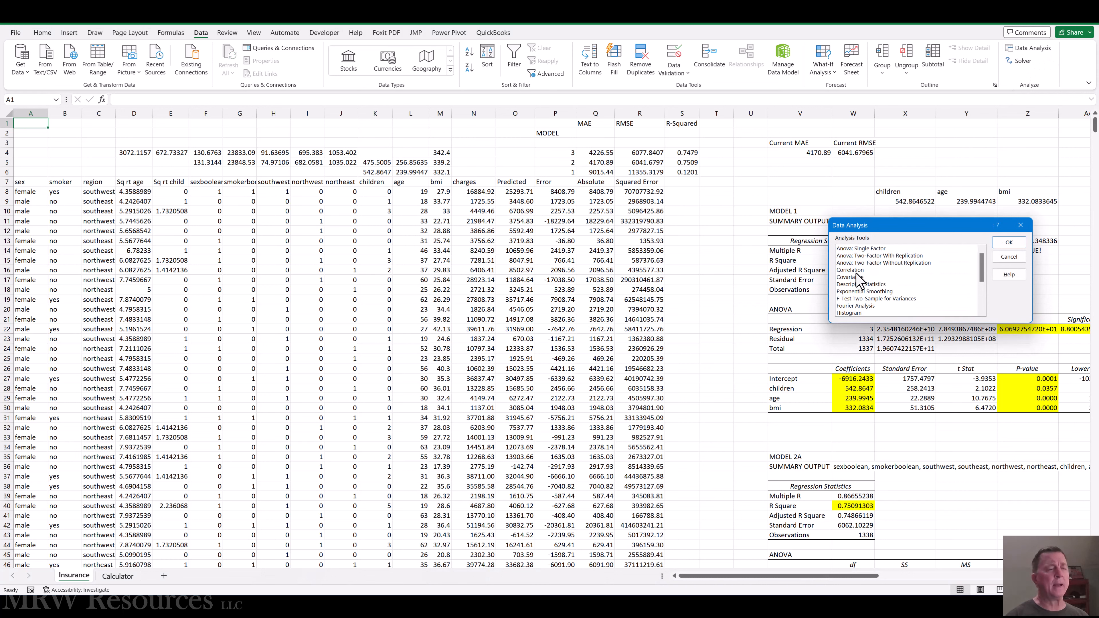
left_click(850, 270)
left_click(1010, 242)
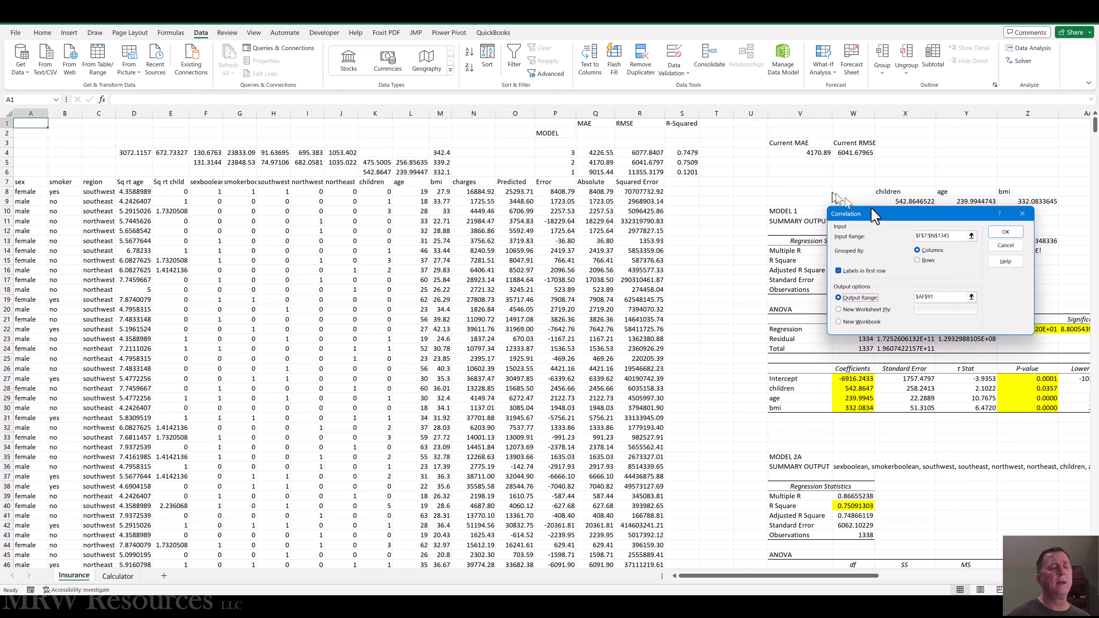
left_click_drag(963, 237, 862, 228)
key("Delete")
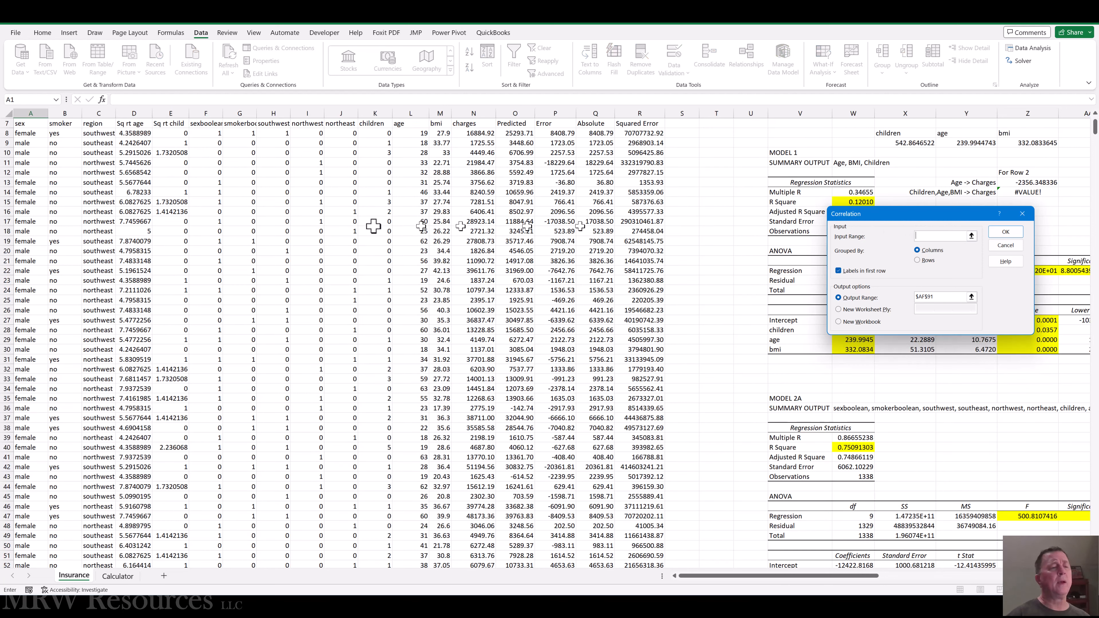
left_click(207, 171)
scroll(207, 171, "up", 2)
left_click(205, 182)
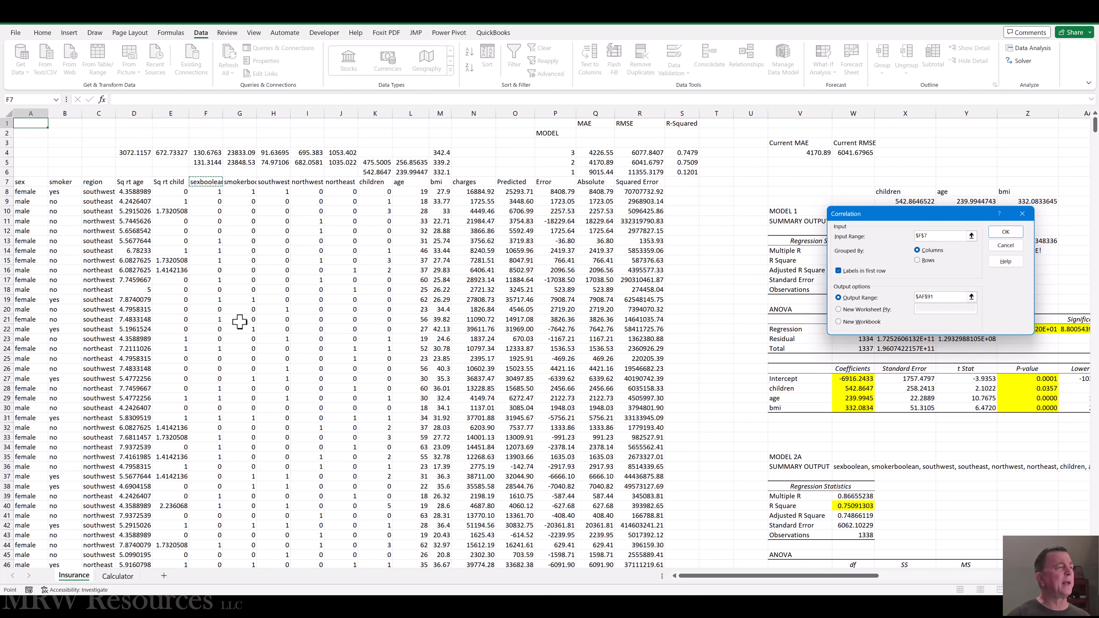
key("shift+Right")
key("shift+Right")
key("shift+Right")
key("shift+Right")
key("shift+Right")
key("shift+Right")
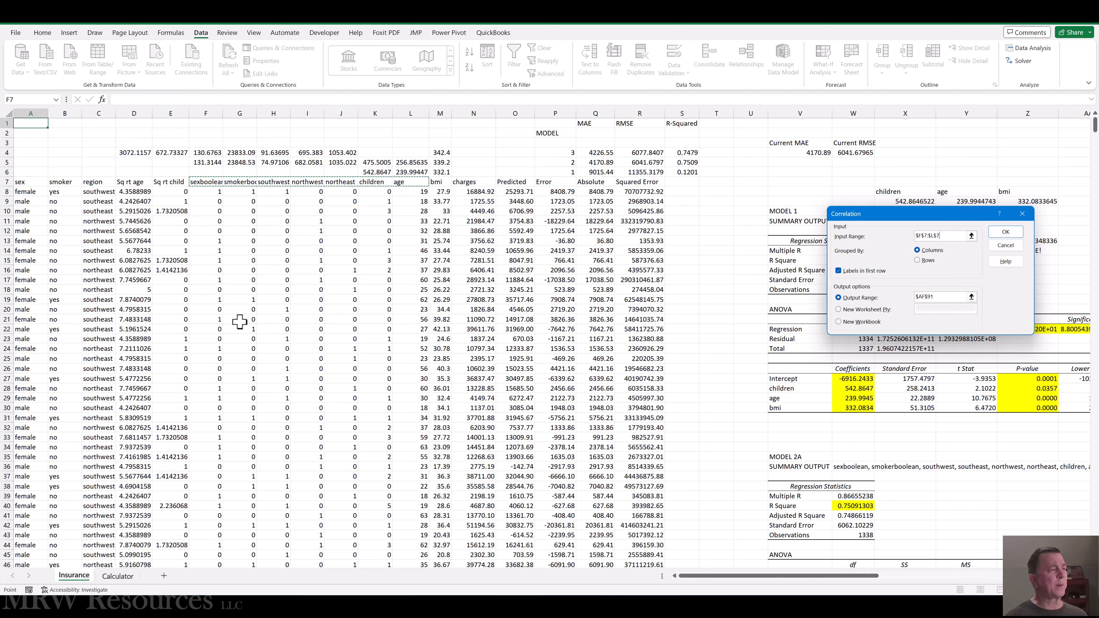
key("shift+Right")
key("shift+Right")
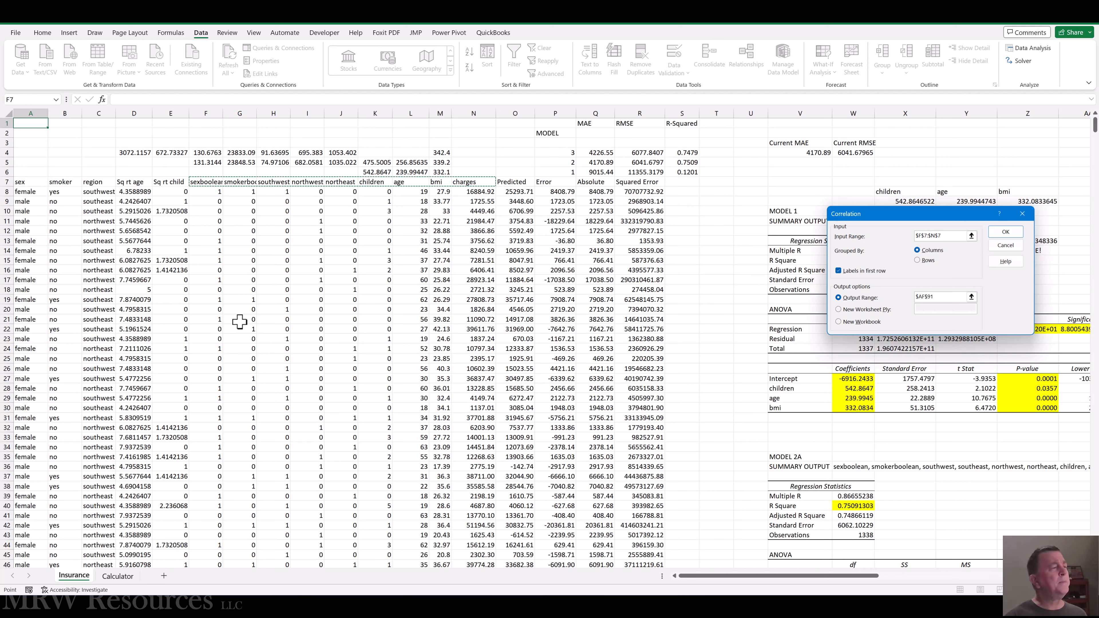
key("ctrl+shift+Down")
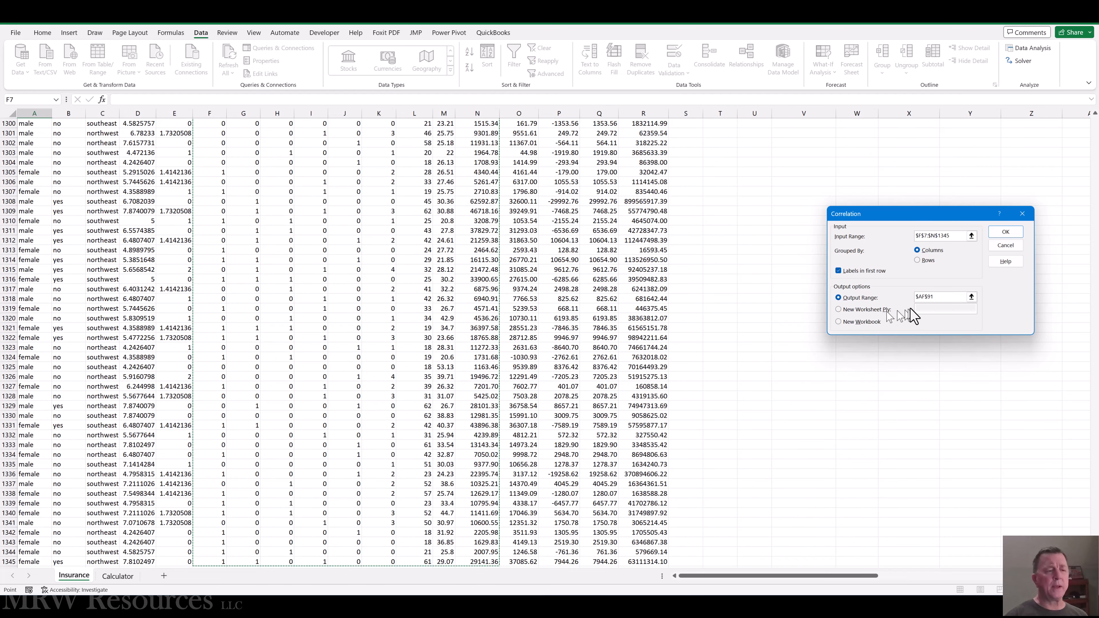
Set the correlation output range to AI91, below the existing correlation table, and generate the matrix.
left_click_drag(938, 297, 886, 297)
key("Delete")
left_click(729, 272)
key("ctrl+Up")
key("Up")
key("Up")
key("Up")
key("Up")
key("Up")
key("Up")
key("Up")
key("Up")
key("Up")
key("Up")
key("Up")
key("Up")
key("Up")
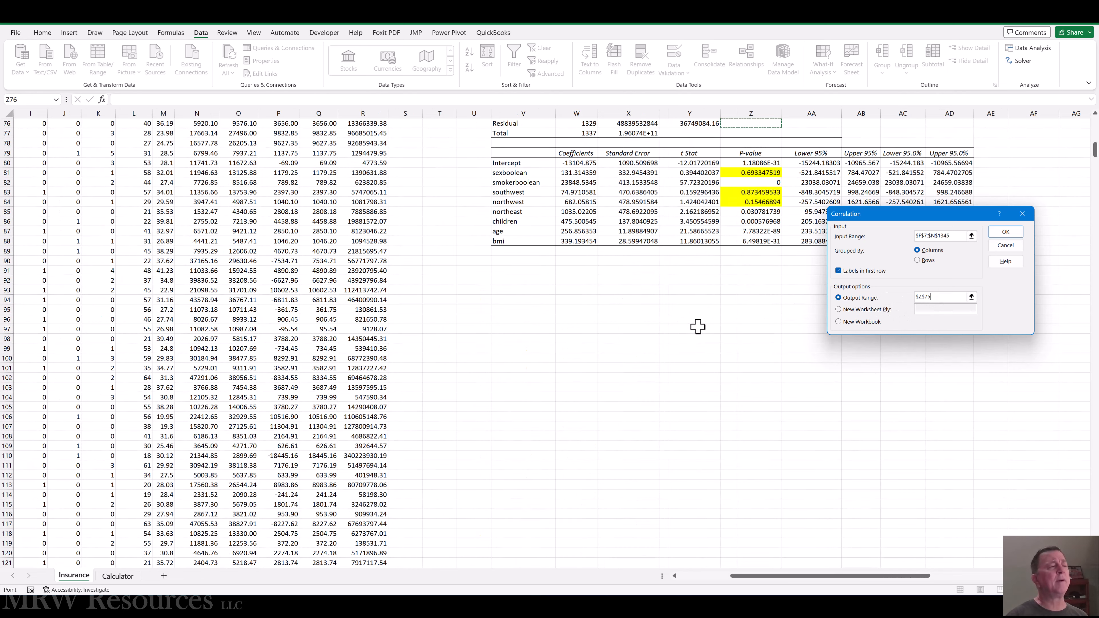
key("Up")
key("Up")
key("Up")
key("Up")
key("Up")
key("Up")
key("Up")
key("Up")
key("Up")
key("Up")
key("Up")
key("Up")
key("Up")
key("Up")
key("Up")
key("Up")
key("Up")
key("Up")
key("Up")
key("Up")
key("Right")
key("Right")
key("Right")
key("Right")
key("Right")
key("Right")
key("Right")
key("Right")
key("Right")
key("Right")
key("Right")
key("Right")
key("Right")
key("Right")
key("Right")
key("Right")
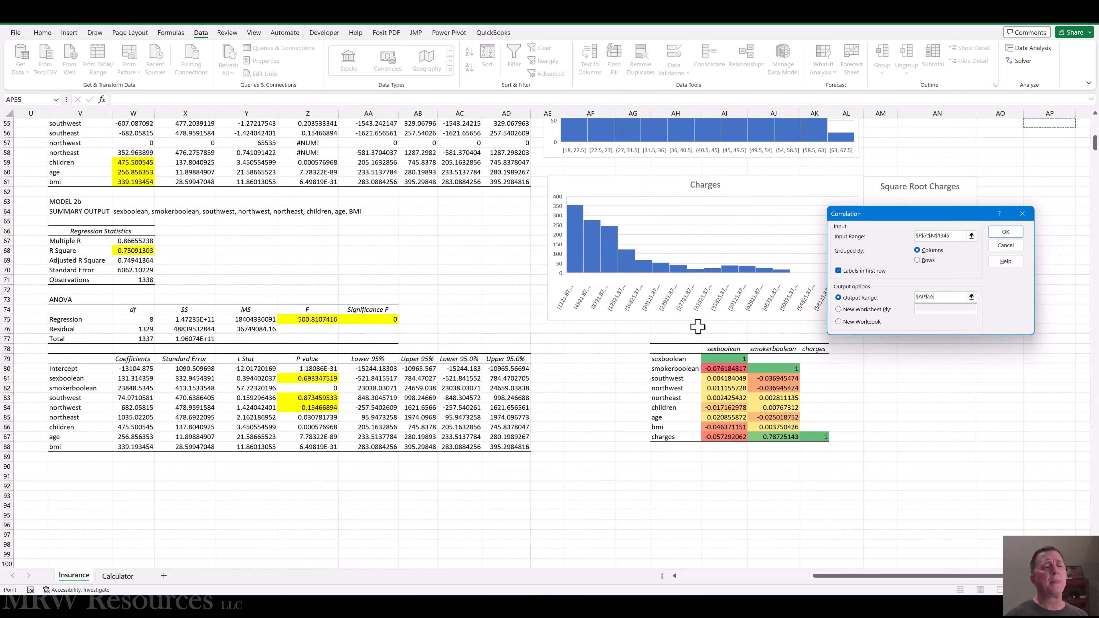
key("Down")
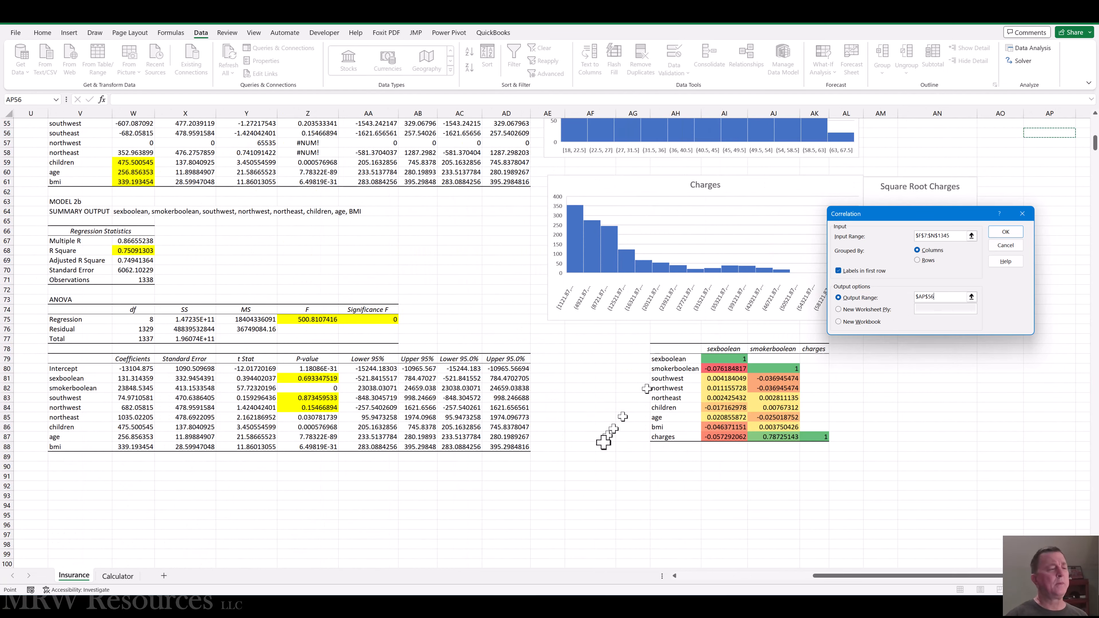
left_click(595, 475)
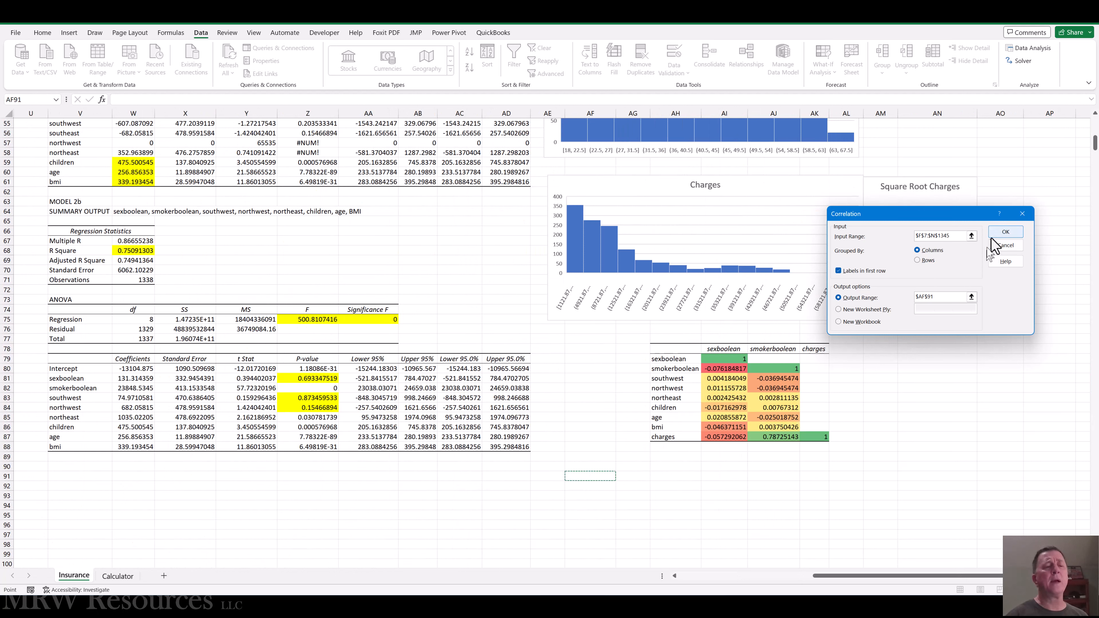
left_click(717, 474)
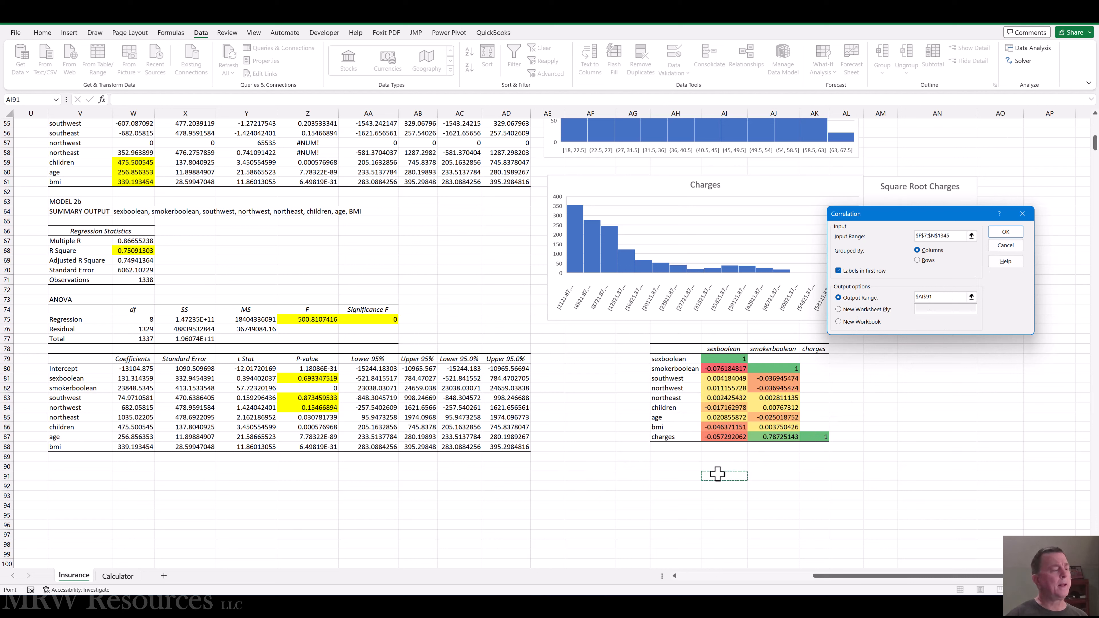
left_click(995, 235)
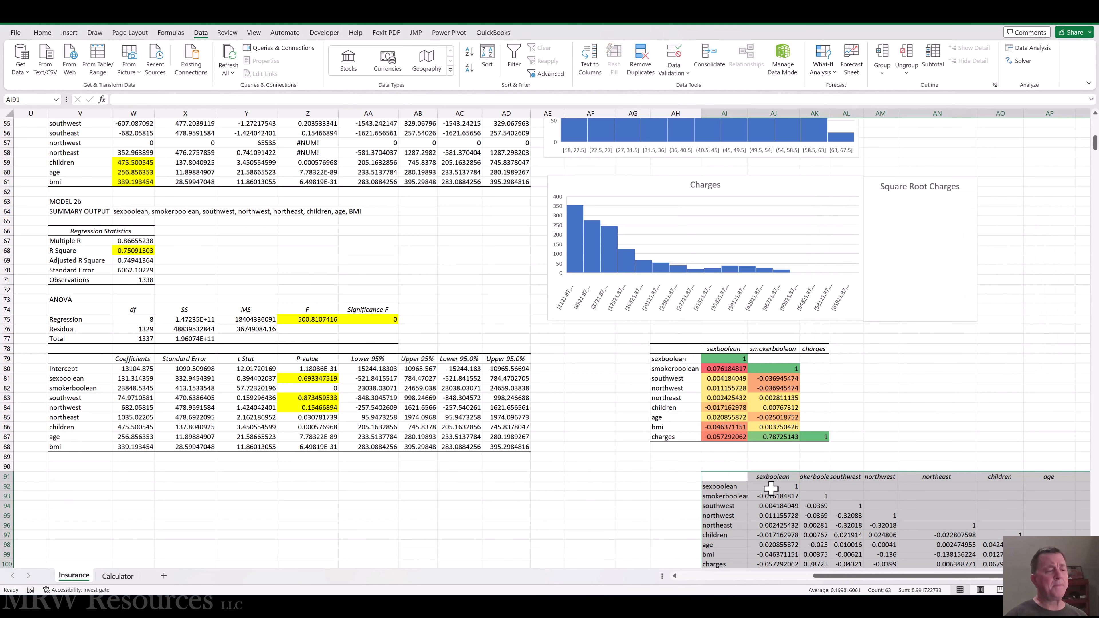
Autofit column AI to the variable names of the new correlation matrix.
scroll(771, 488, "down", 4)
key("Down")
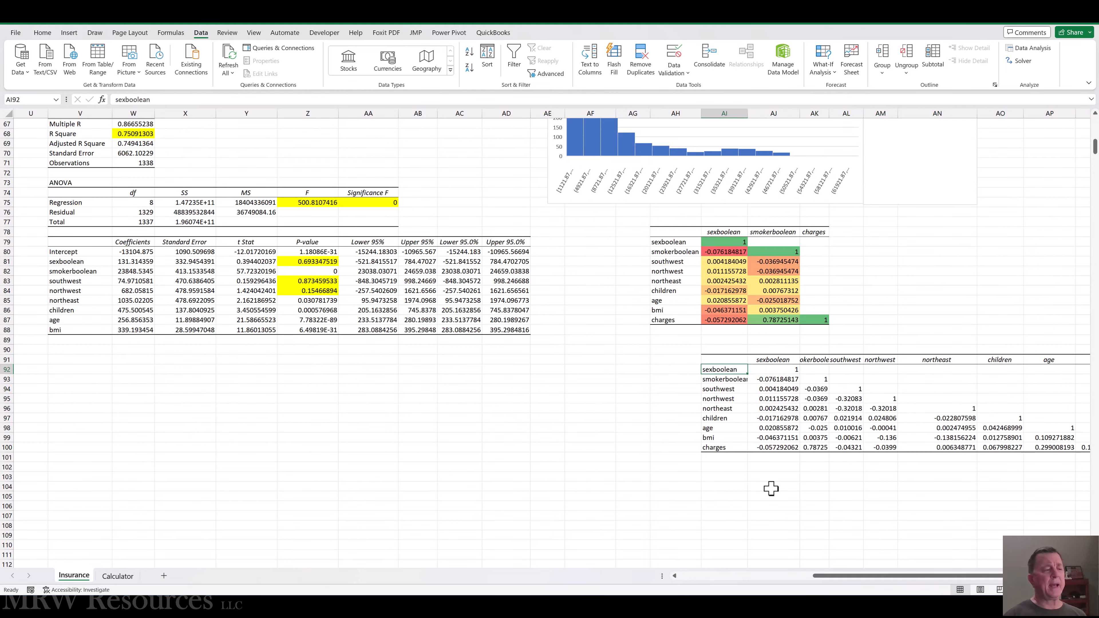
key("Right")
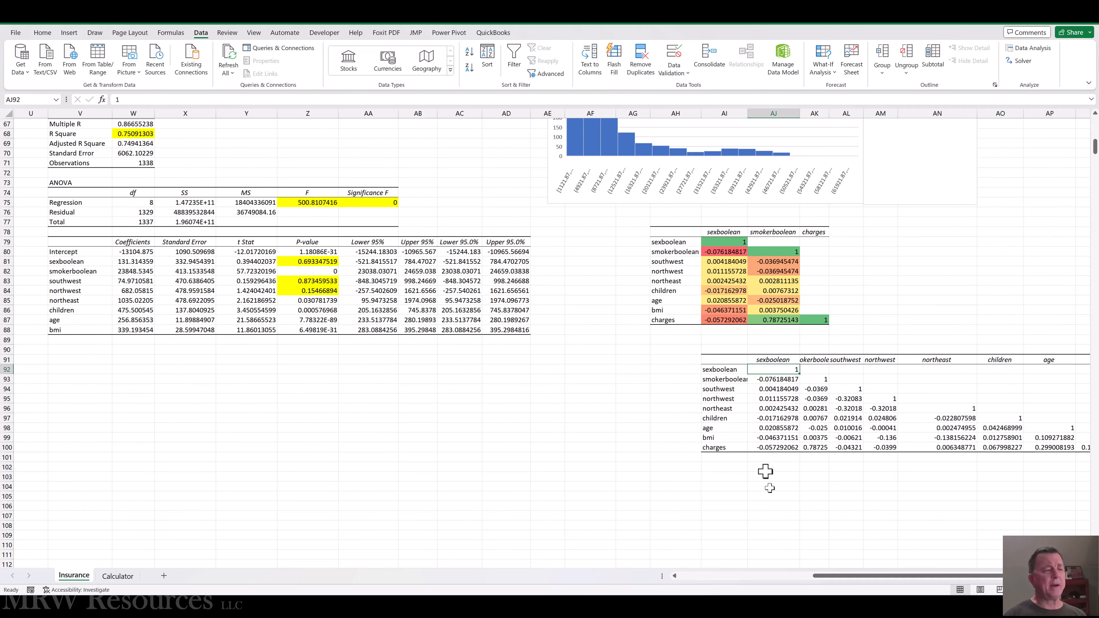
double_click(746, 113)
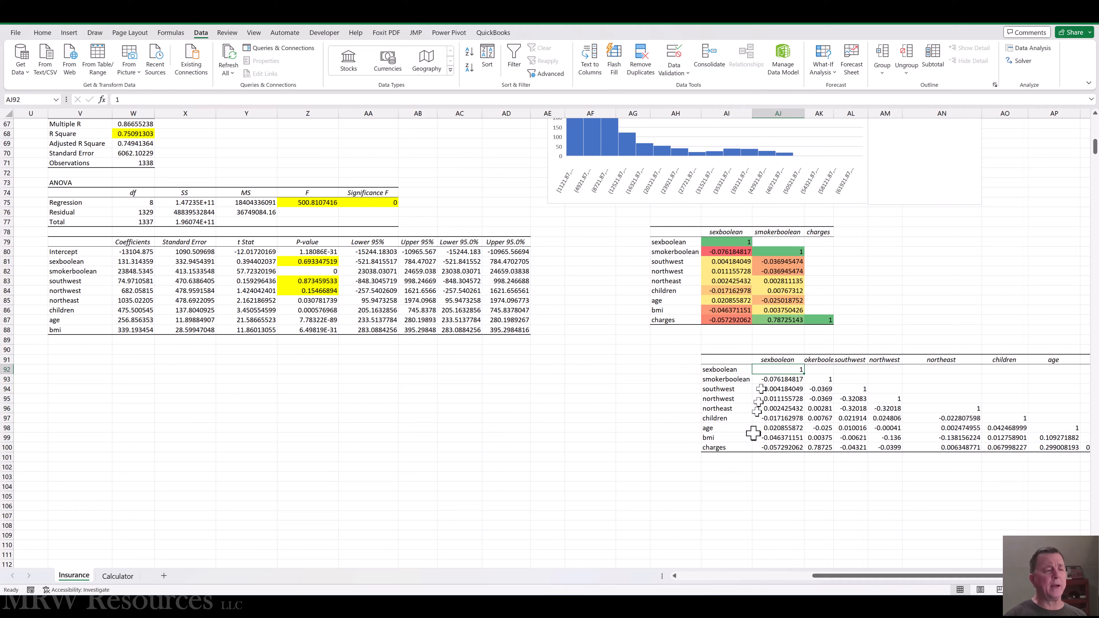
Apply the Green-Yellow-Red color scale as conditional formatting to the correlation values in AJ92:AR100.
key("shift+Down")
key("shift+Down")
key("shift+Down")
key("shift+Down")
key("shift+Down")
key("shift+Down")
key("shift+Down")
key("shift+Down")
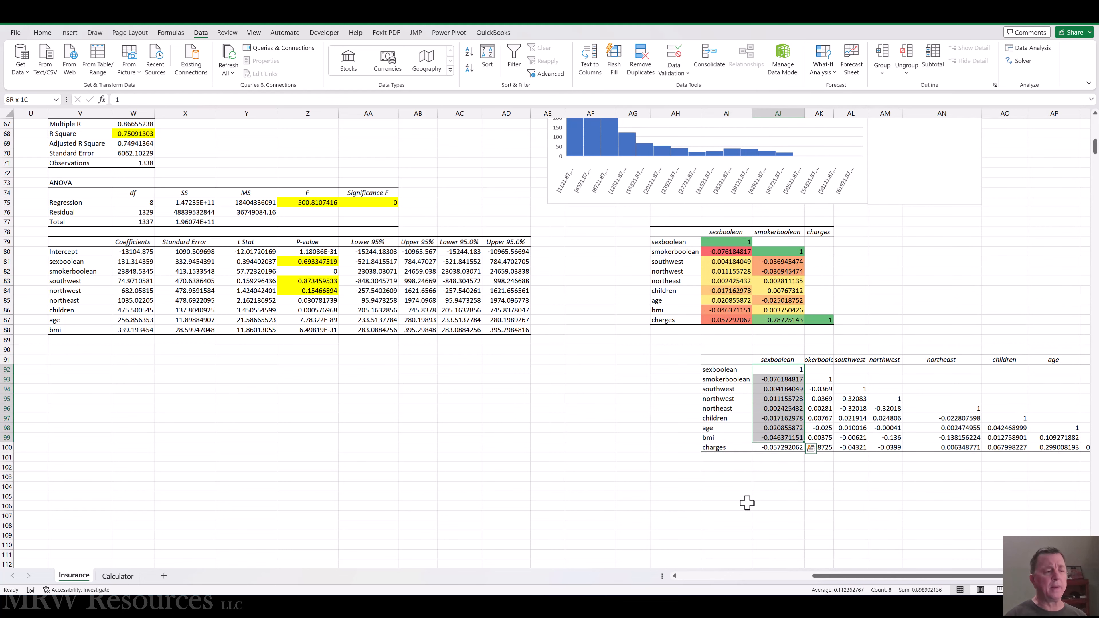
key("shift+Right")
key("shift+Right")
key("shift+Right")
key("shift+Right")
key("shift+Right")
key("shift+Right")
key("shift+Right")
key("shift+Right")
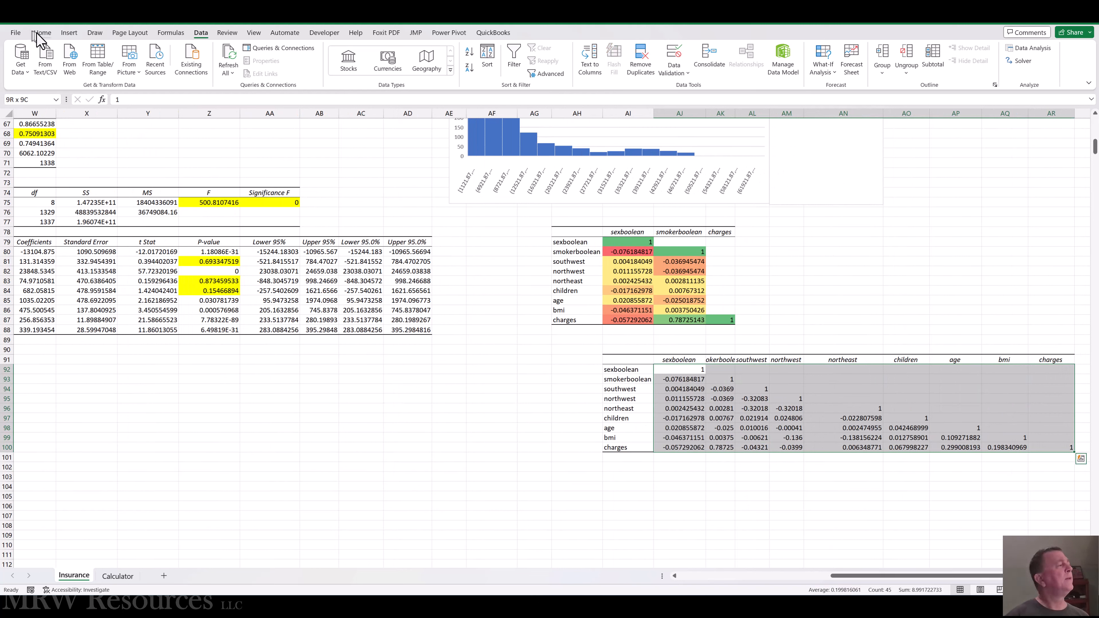
left_click(48, 35)
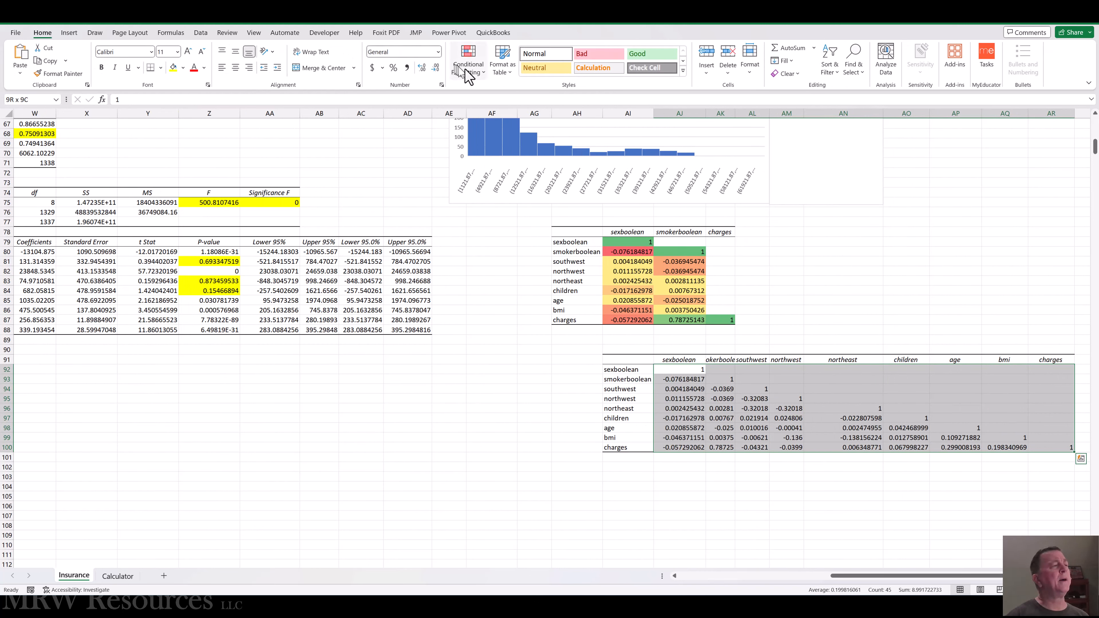
left_click(485, 78)
mouse_move(485, 181)
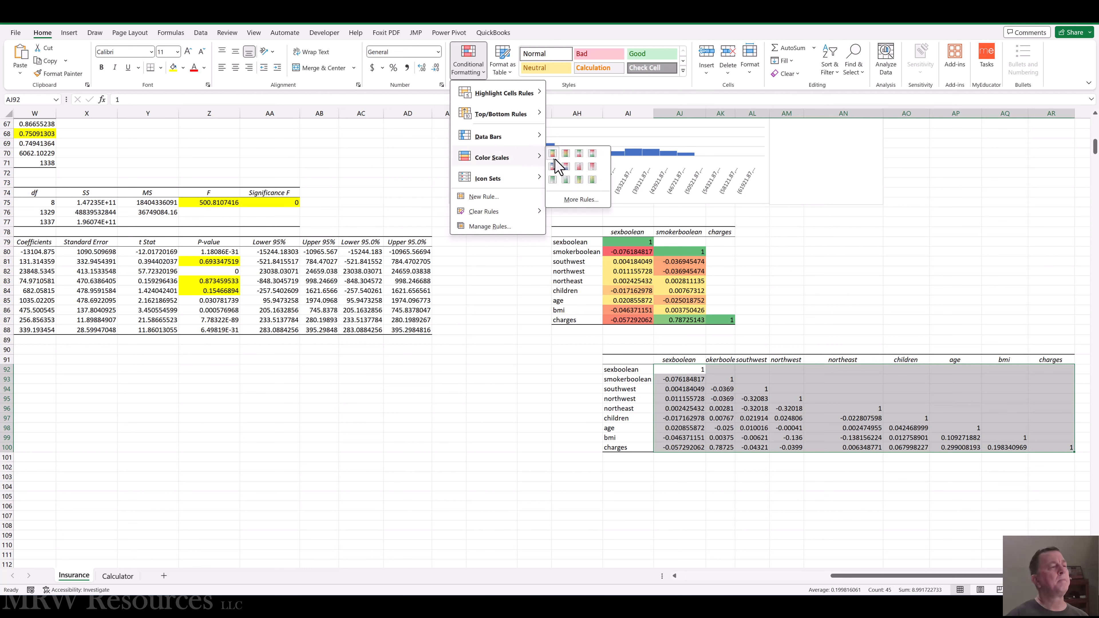
left_click(553, 154)
left_click(760, 388)
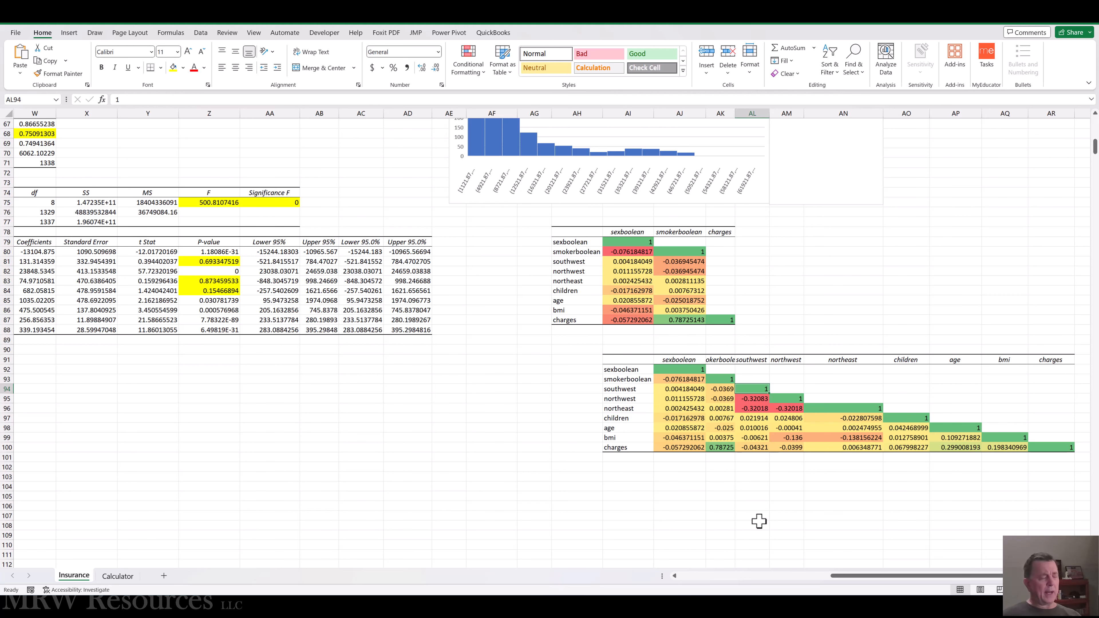
Consult the VIF section in the Word document and enter the heading "VIF Calculations" in cell V91 of the Insurance sheet.
key("alt+Tab")
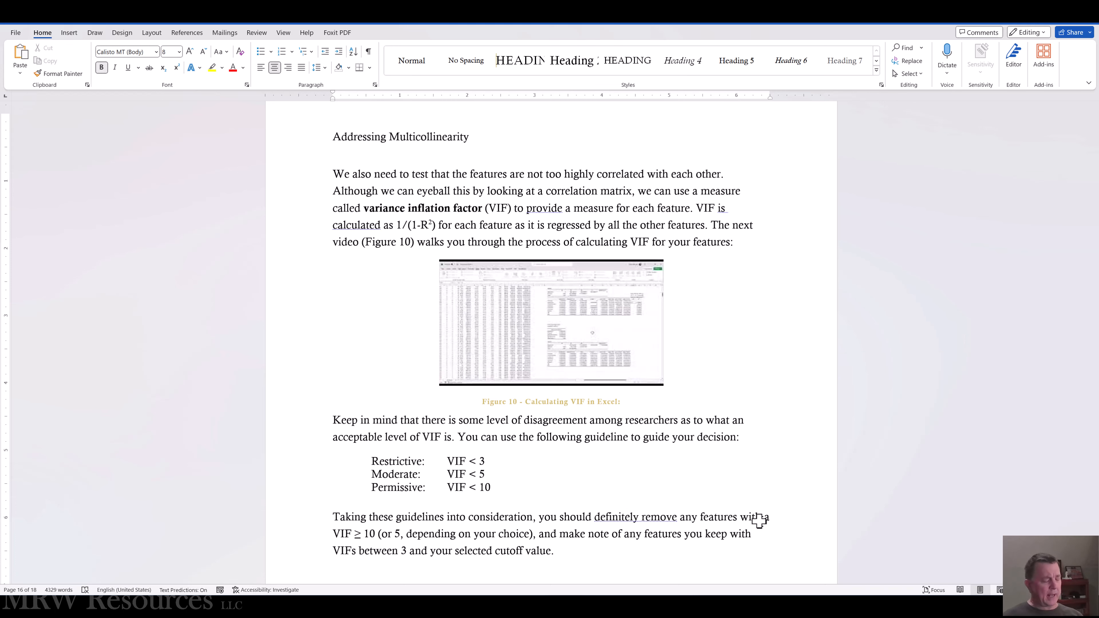
key("alt+Tab")
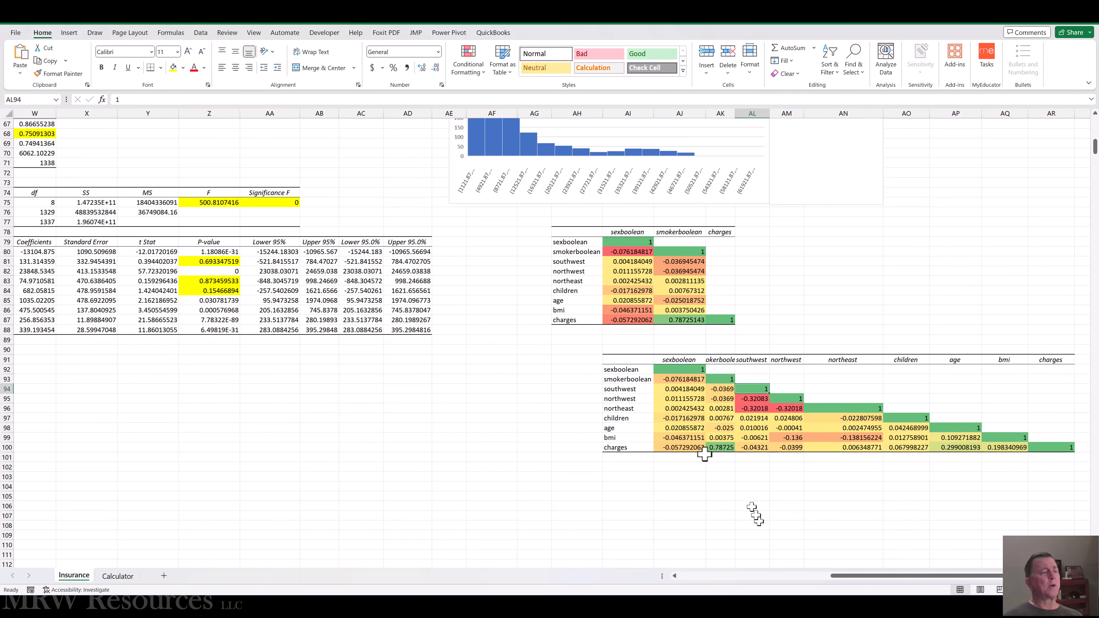
left_click(433, 399)
key("Left")
key("Left")
key("Left")
key("Left")
key("Left")
key("Left")
key("Left")
key("Left")
key("Left")
key("Left")
key("Left")
key("Left")
key("Left")
key("Left")
key("Left")
key("Left")
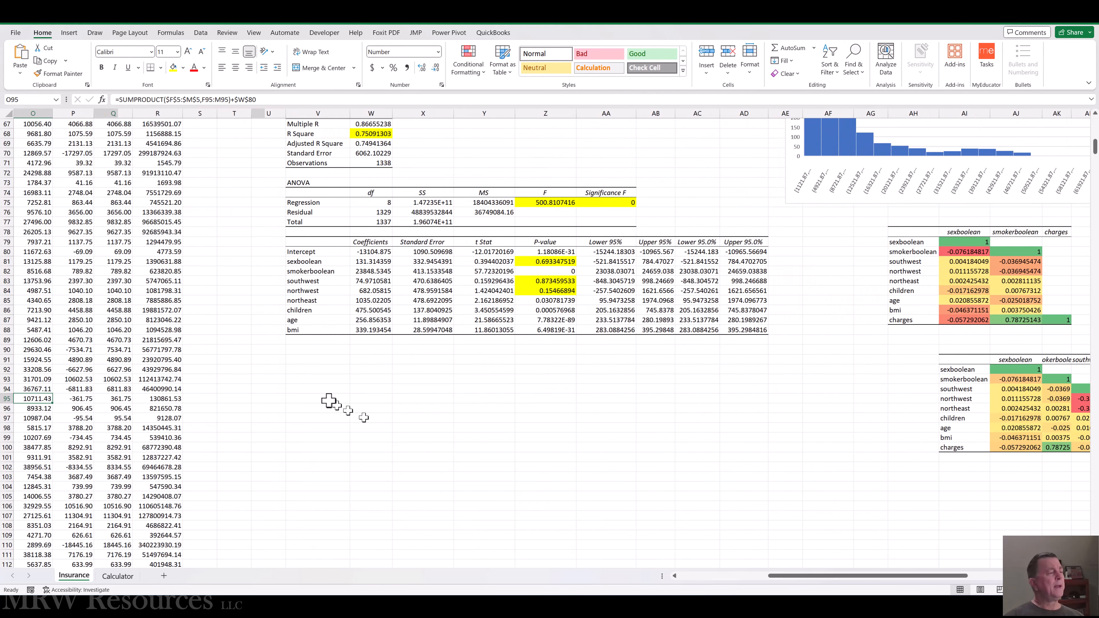
left_click(290, 359)
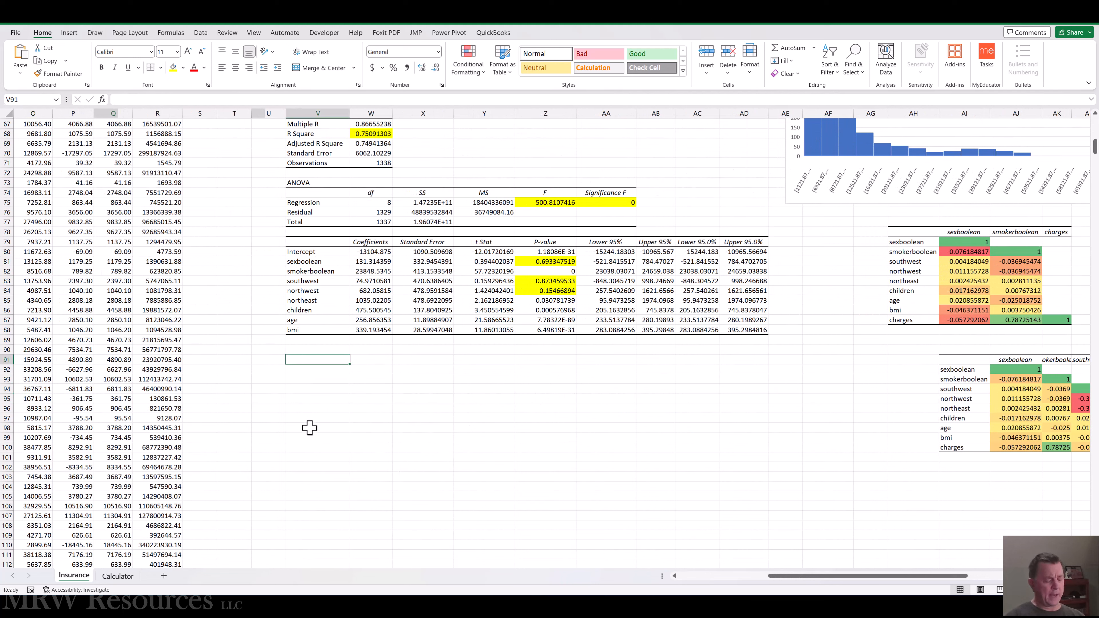
type("VIF Calculations")
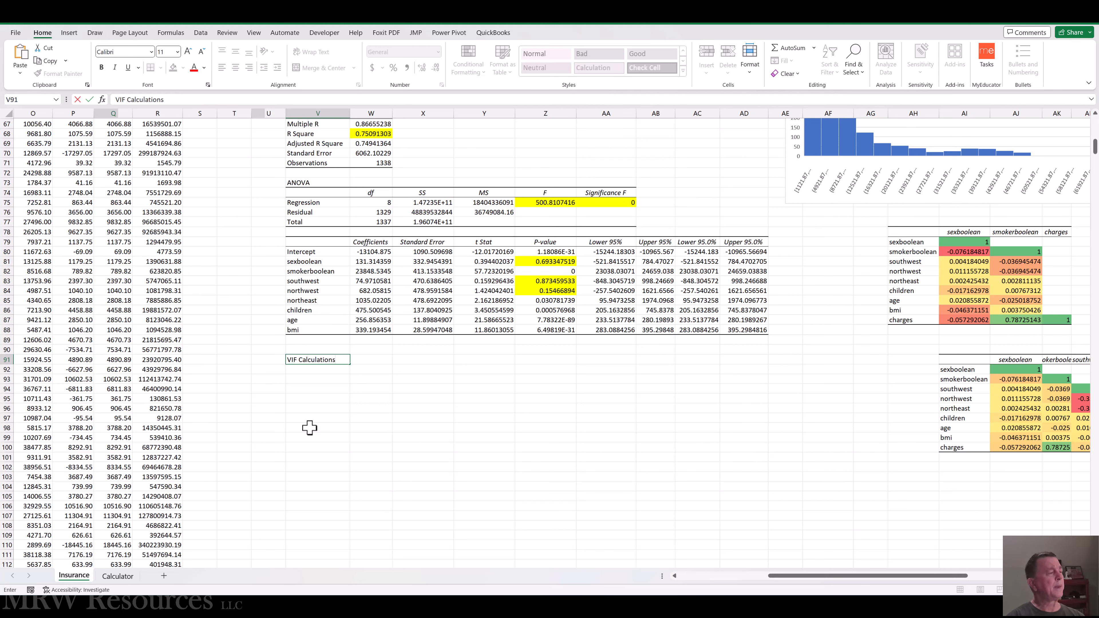
key("Return")
Start a Regression analysis and set its Input Y Range to the bmi column, M7:M1345.
left_click(200, 32)
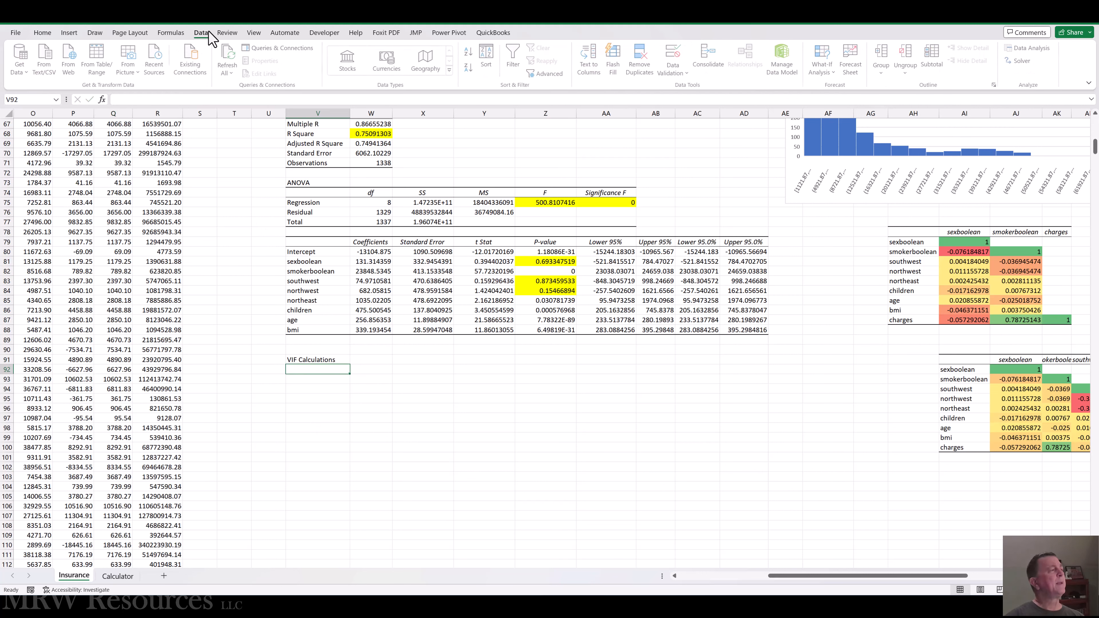
left_click(1030, 48)
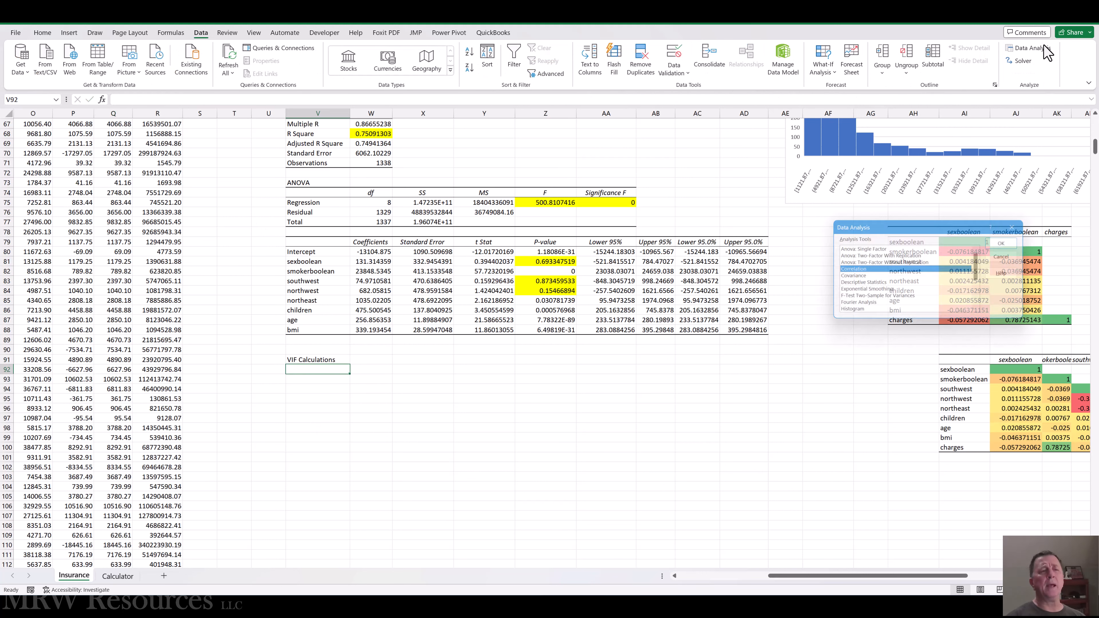
scroll(880, 310, "down", 3)
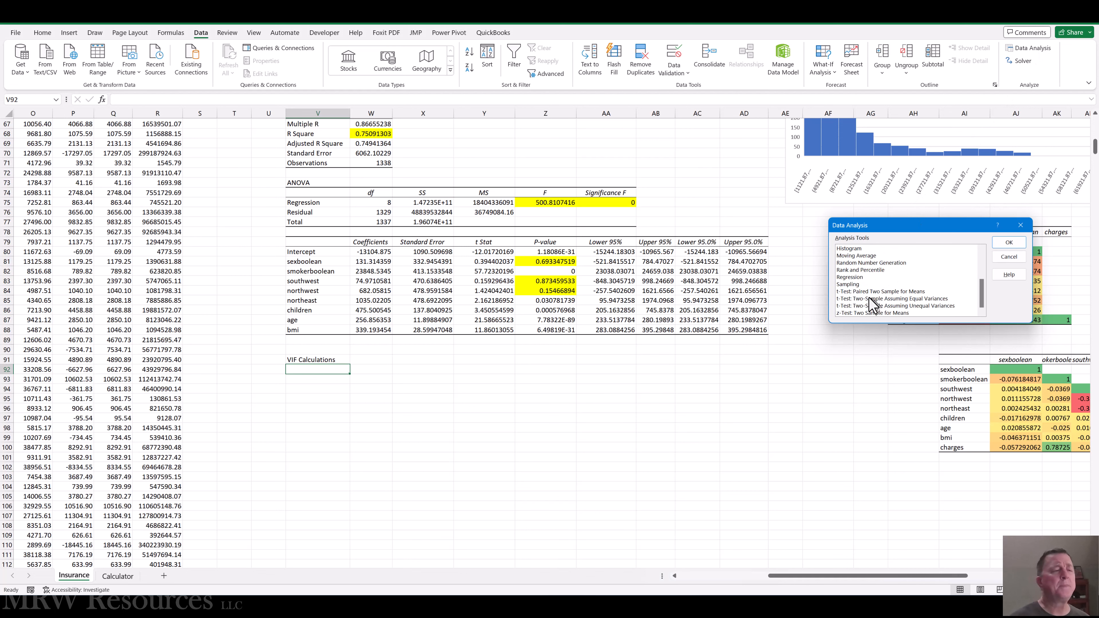
left_click(863, 278)
left_click(1010, 242)
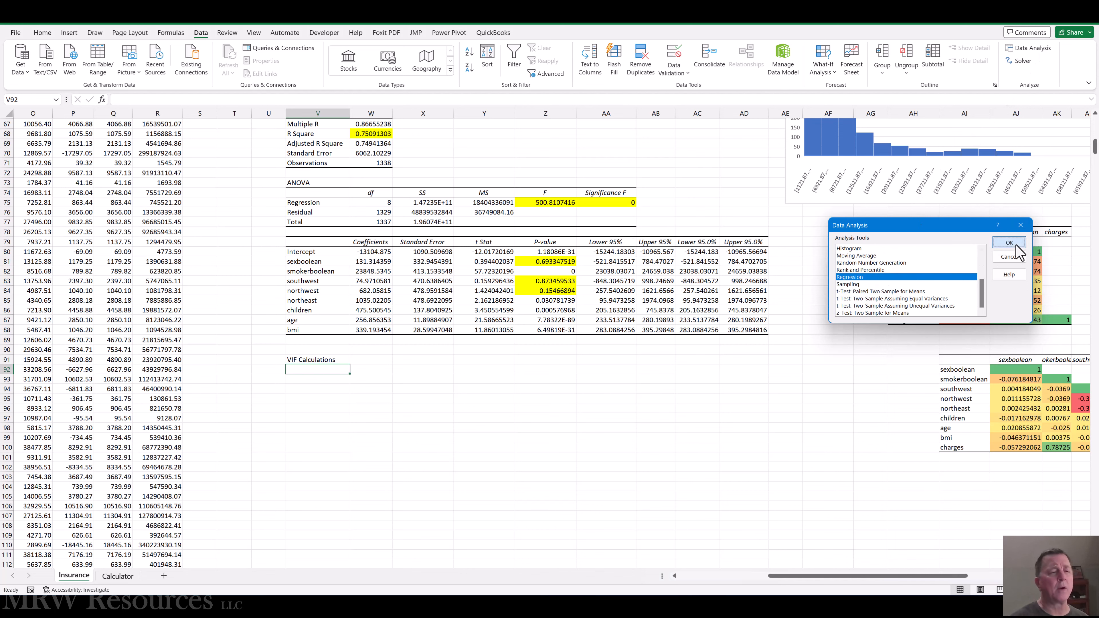
left_click_drag(960, 200, 914, 201)
key("Delete")
left_click_drag(822, 575, 742, 576)
left_click(438, 123)
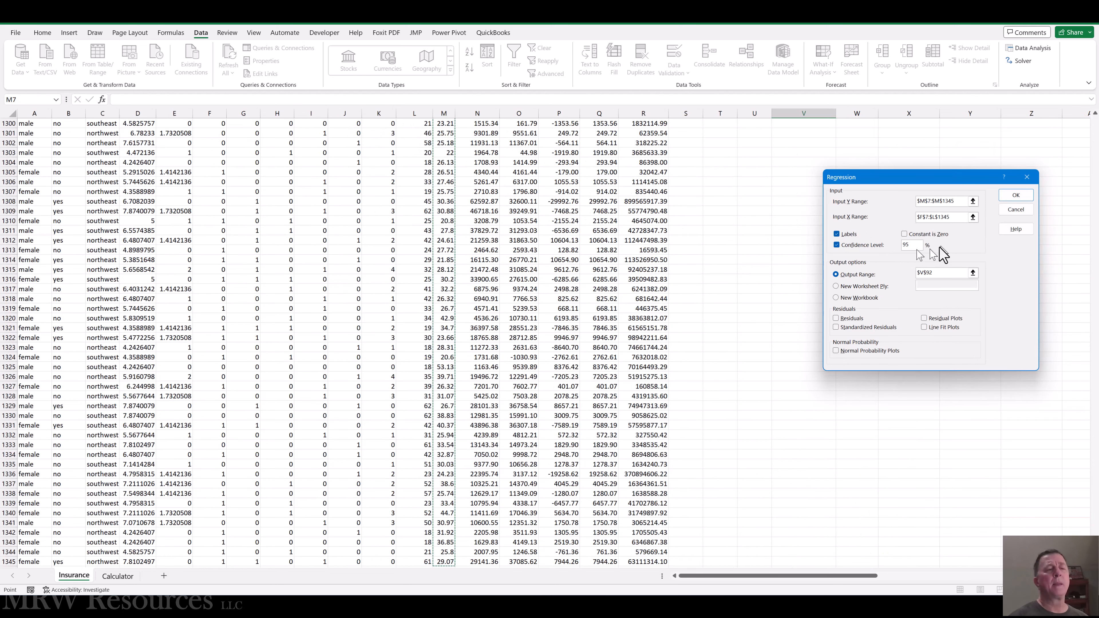
Set the regression's Input X Range to F7:L1345, covering the columns from sexboolean through age.
left_click_drag(953, 218, 879, 218)
key("Delete")
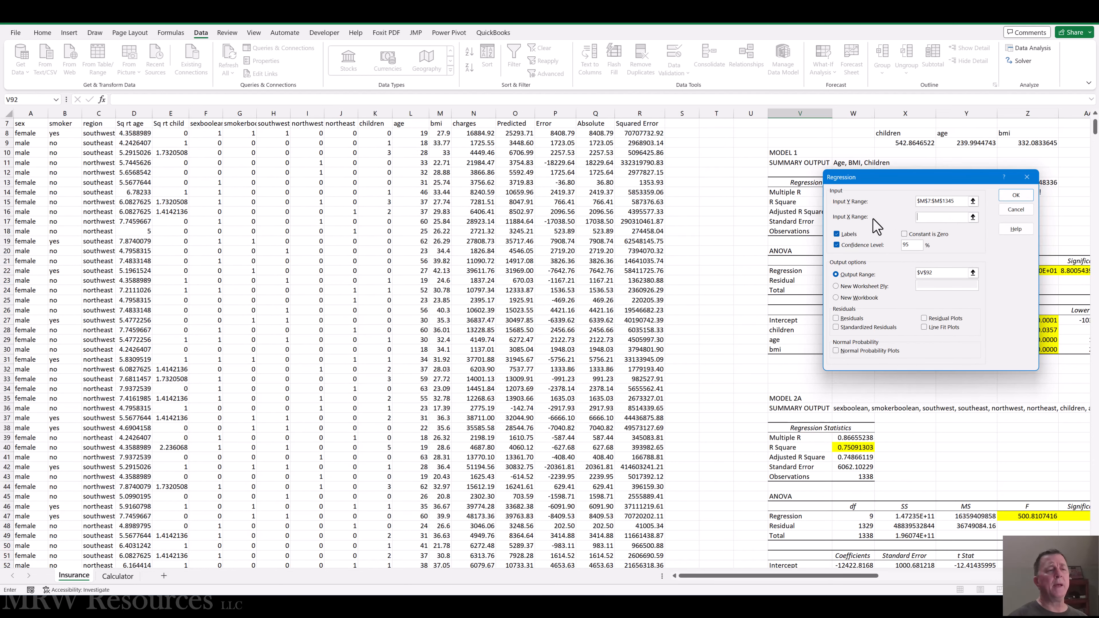
left_click(258, 218)
key("Left")
key("Left")
key("Left")
key("Left")
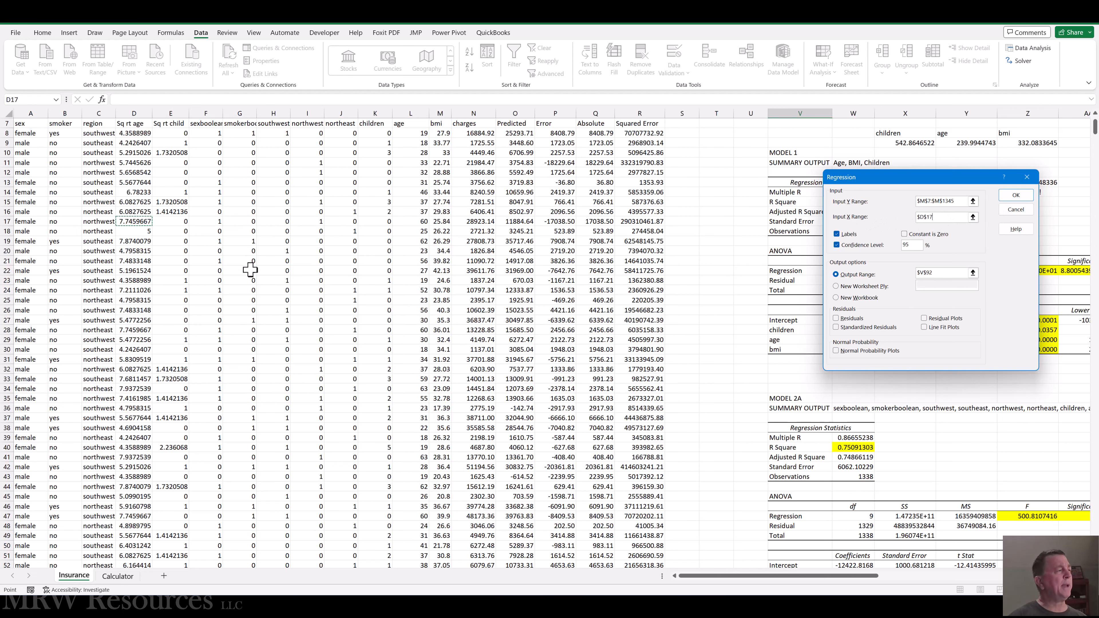
left_click(212, 123)
scroll(89, 166, "up", 1)
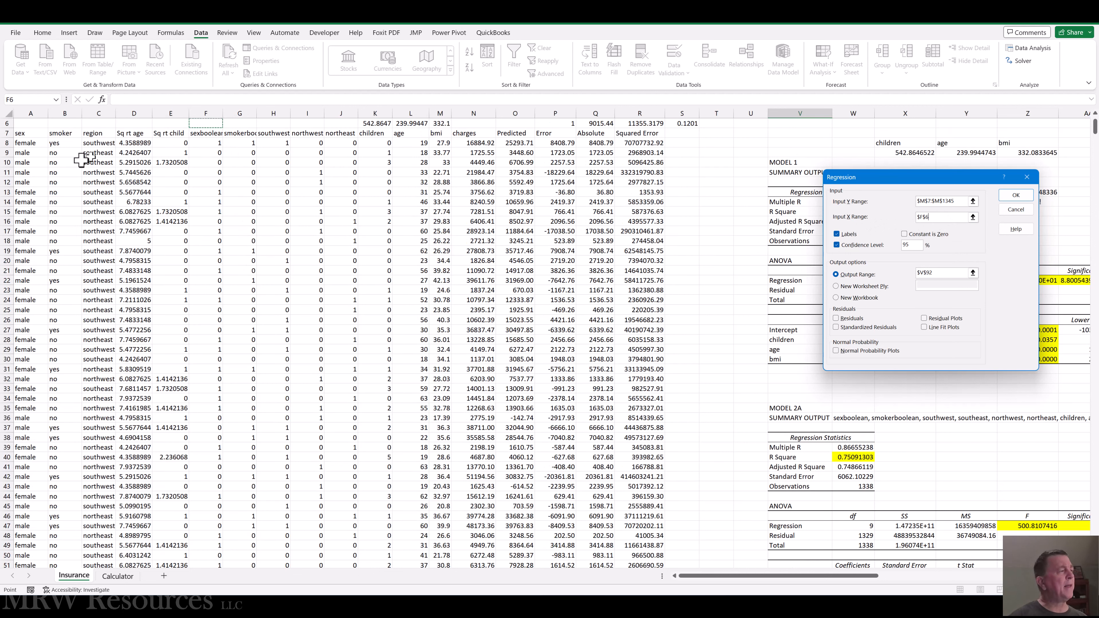
key("shift+Right")
key("shift+Right")
key("shift+Right")
key("shift+Right")
key("shift+Right")
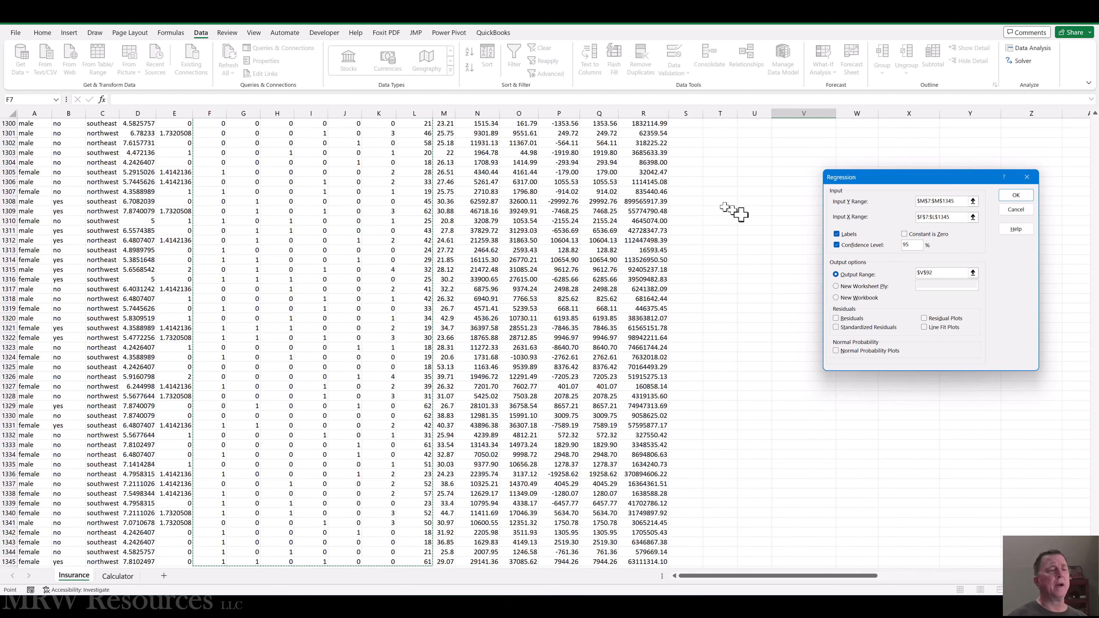
scroll(608, 236, "up", 2)
scroll(608, 237, "up", 7)
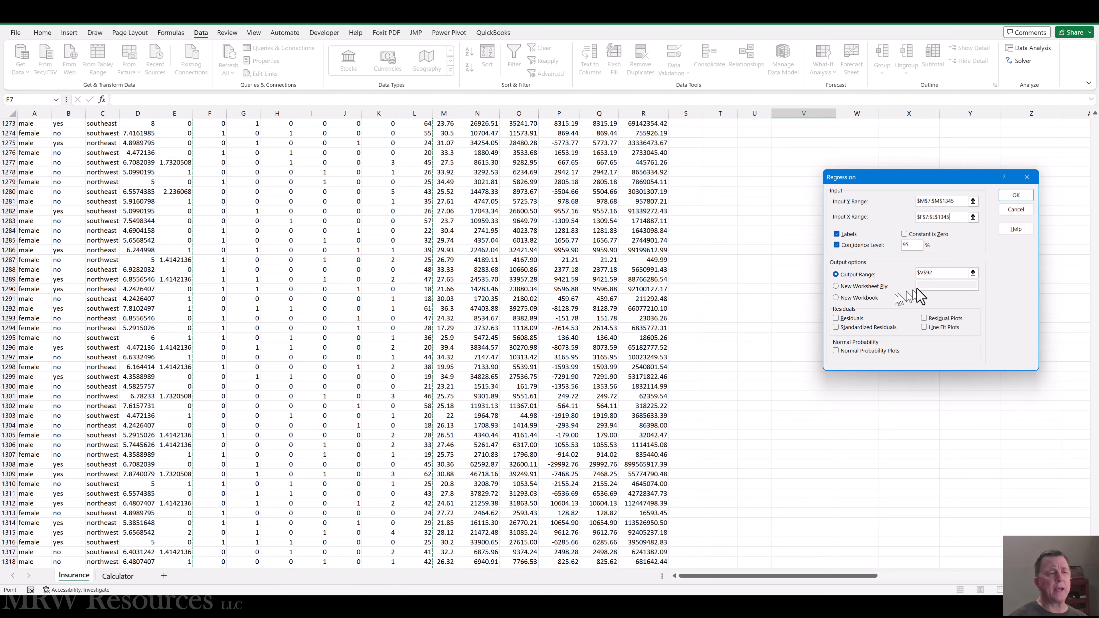
Set the output range to V92, directly below the VIF Calculations heading, and run the bmi regression.
left_click(935, 273)
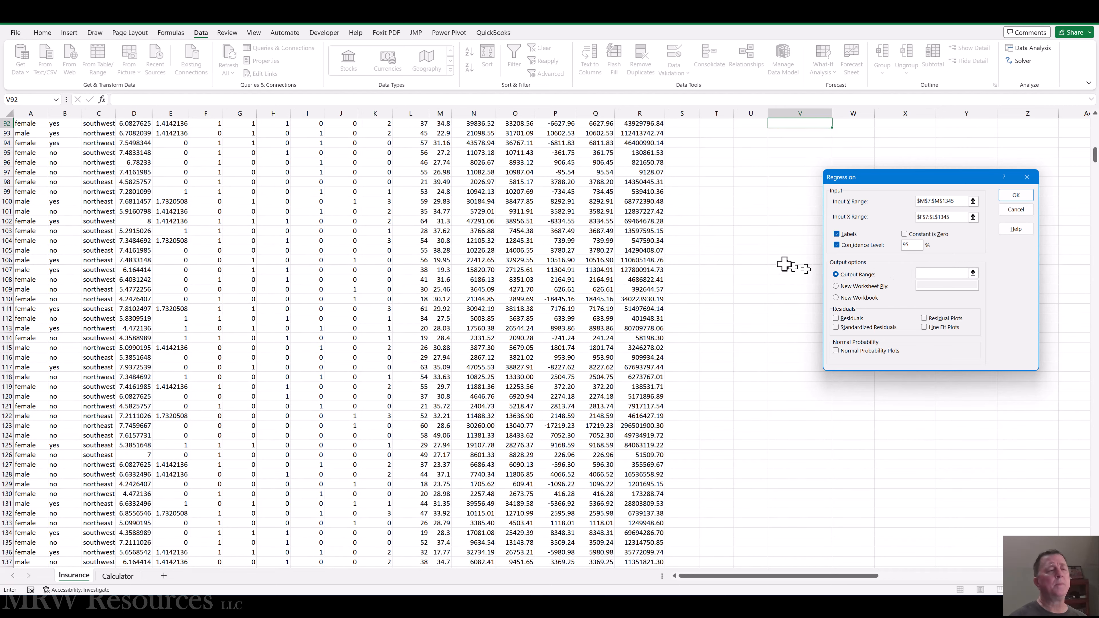
key("Up")
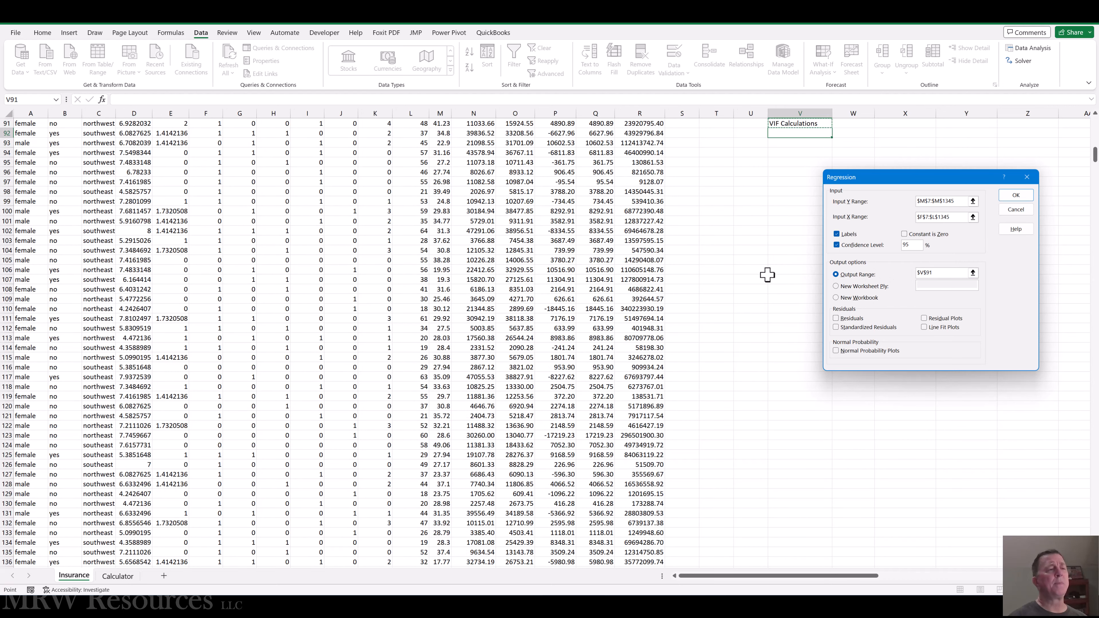
key("Up")
key("Down")
key("Down")
key("Down")
key("Up")
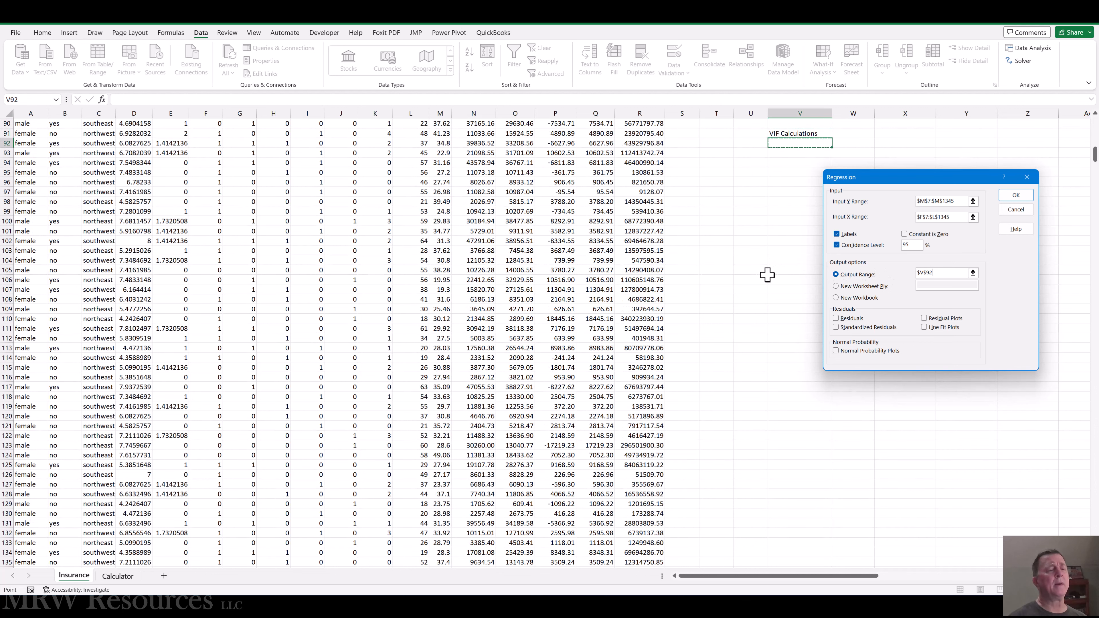
left_click(1016, 195)
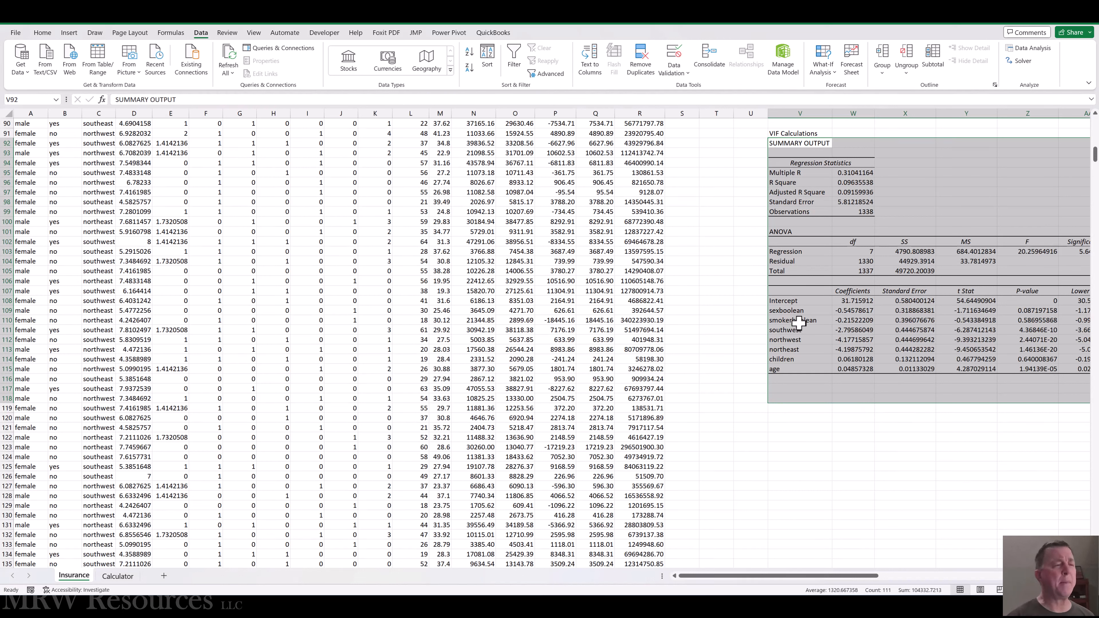
Examine the bmi regression's summary output, from its statistics down to the coefficient table and across to the 95% bounds.
key("Down")
key("Down")
key("Down")
key("Down")
key("Down")
key("Down")
key("Down")
key("Down")
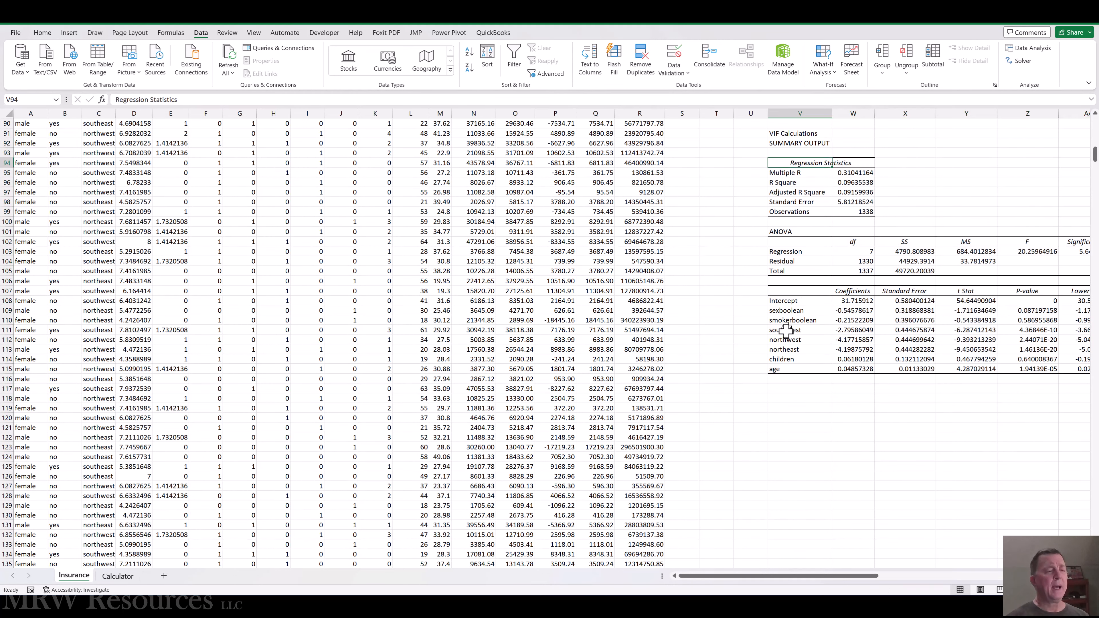
key("Down")
key("Down")
key("Down")
key("Down")
key("Down")
key("Down")
key("Down")
key("Down")
key("Down")
key("Down")
key("Down")
key("Down")
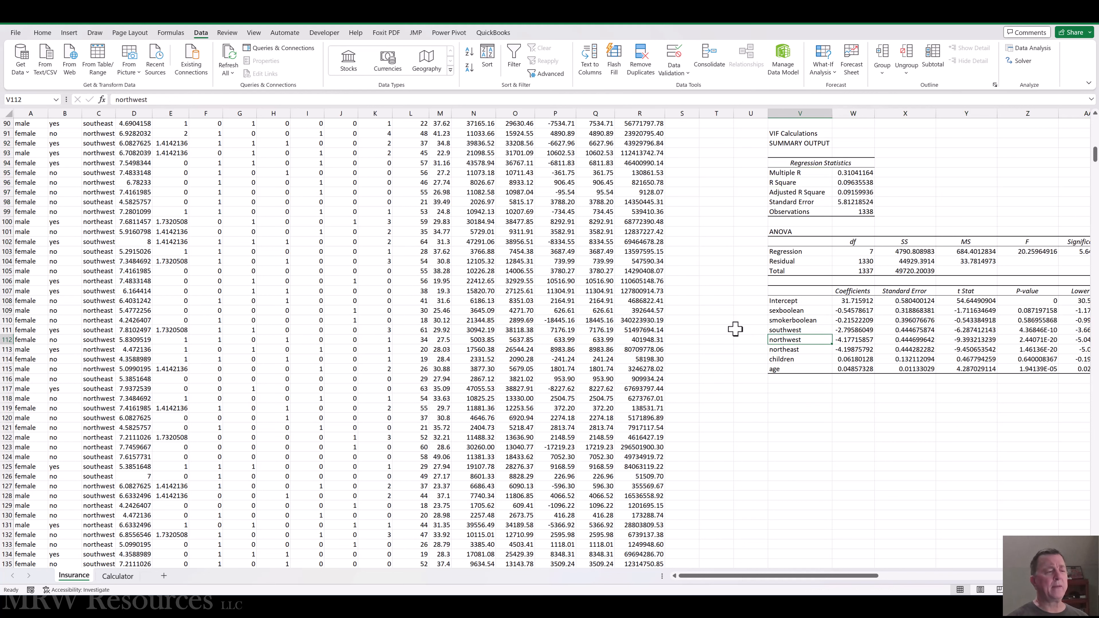
key("Down")
key("Right")
key("Right")
key("Right")
key("Right")
key("Right")
key("Right")
key("Right")
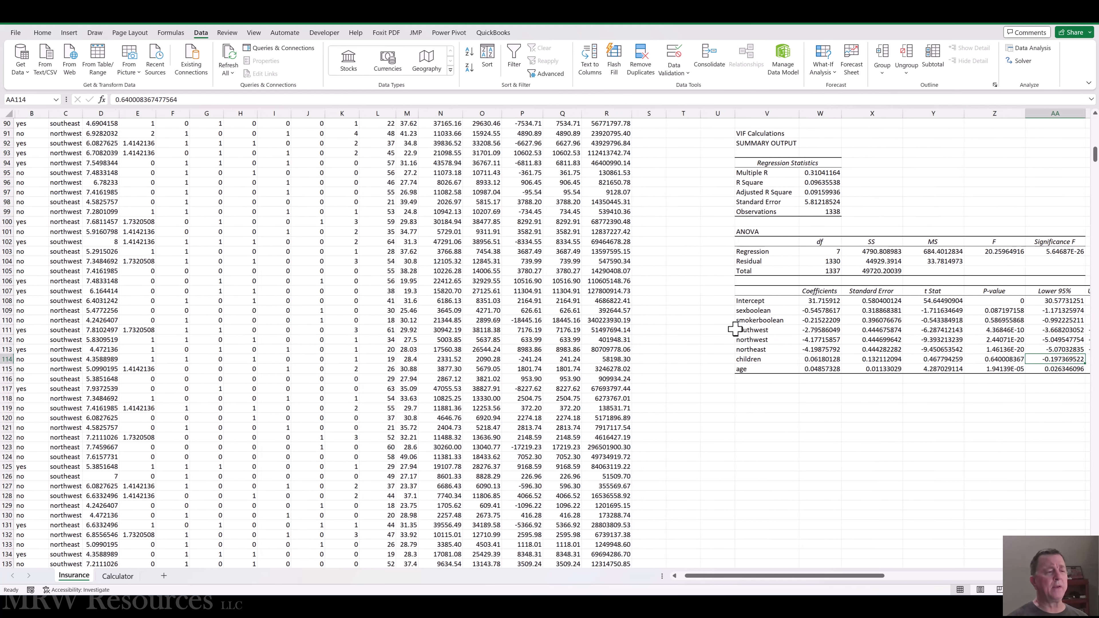
key("Right")
key("Right")
key("Left")
key("Left")
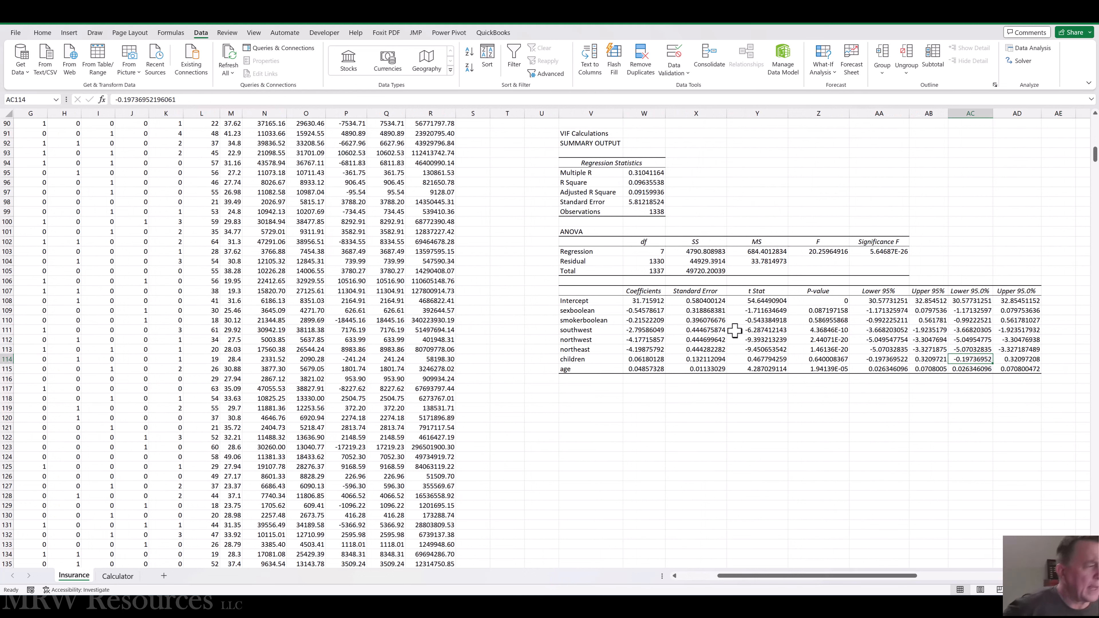
Compare the predictors listed in the bmi regression's coefficient table with the Model 2b output above it.
left_click(578, 310)
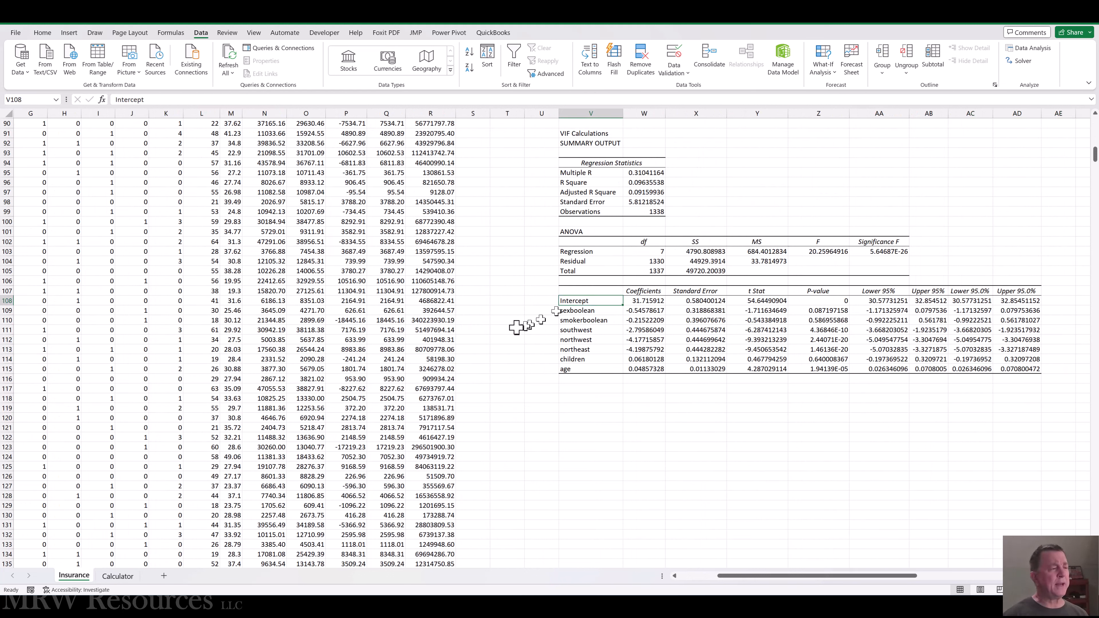
key("Down")
key("Down")
key("Down")
key("Down")
key("Down")
key("Up")
key("Up")
key("Up")
key("Up")
key("Up")
key("Up")
key("Up")
key("Up")
key("Up")
key("Up")
key("Up")
key("Up")
key("Up")
key("Up")
key("Up")
key("Up")
key("Up")
key("Up")
key("Up")
key("Up")
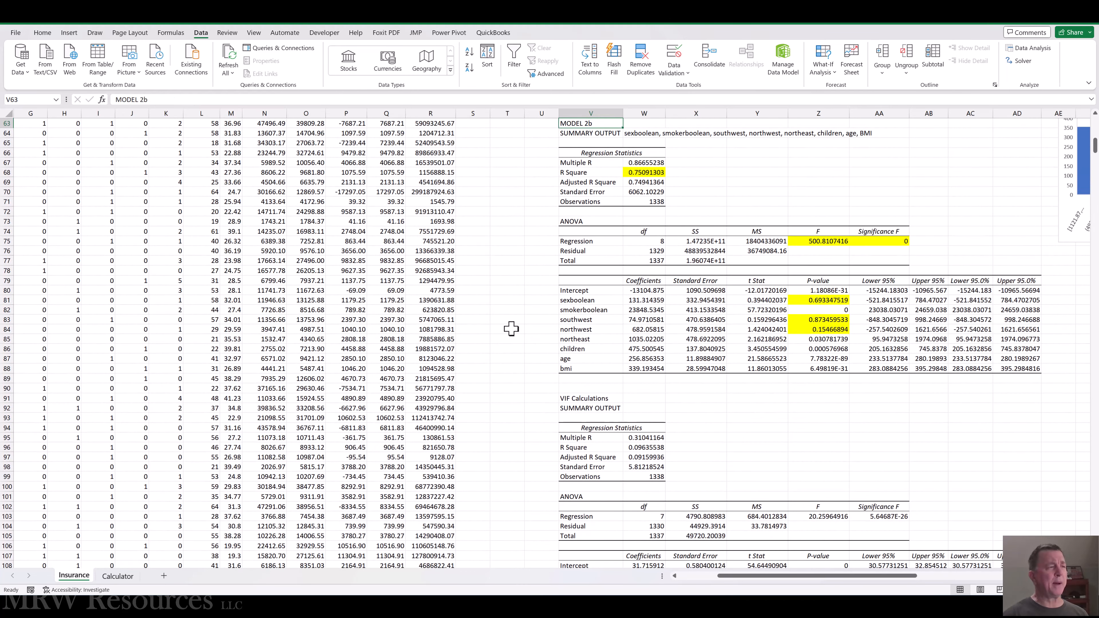
key("Up")
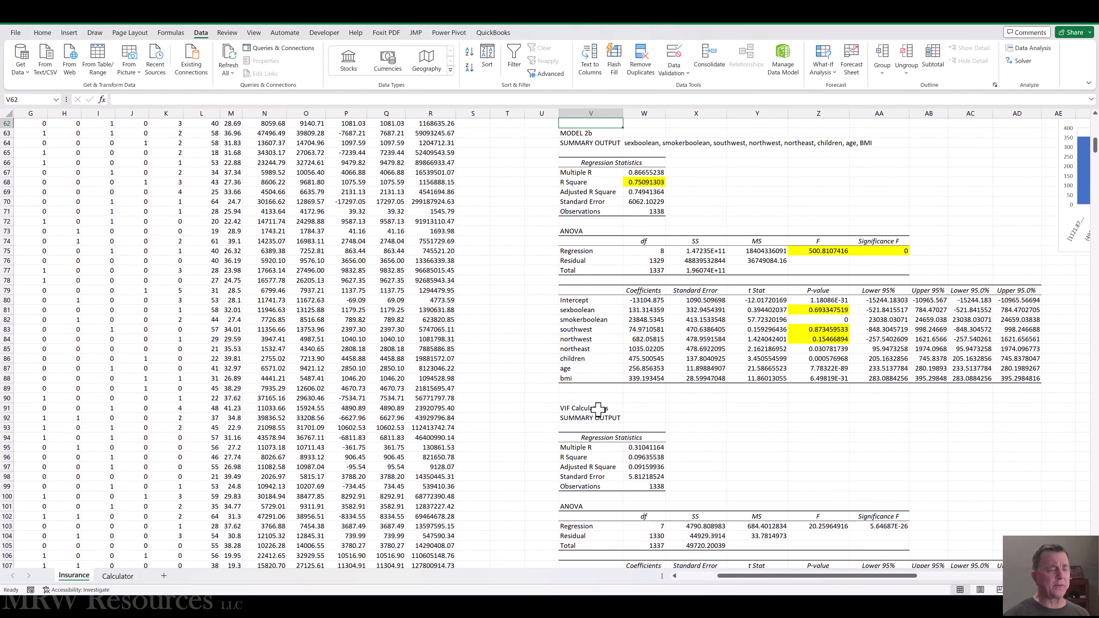
key("Down")
key("Down")
key("Down")
key("Down")
key("Down")
key("Down")
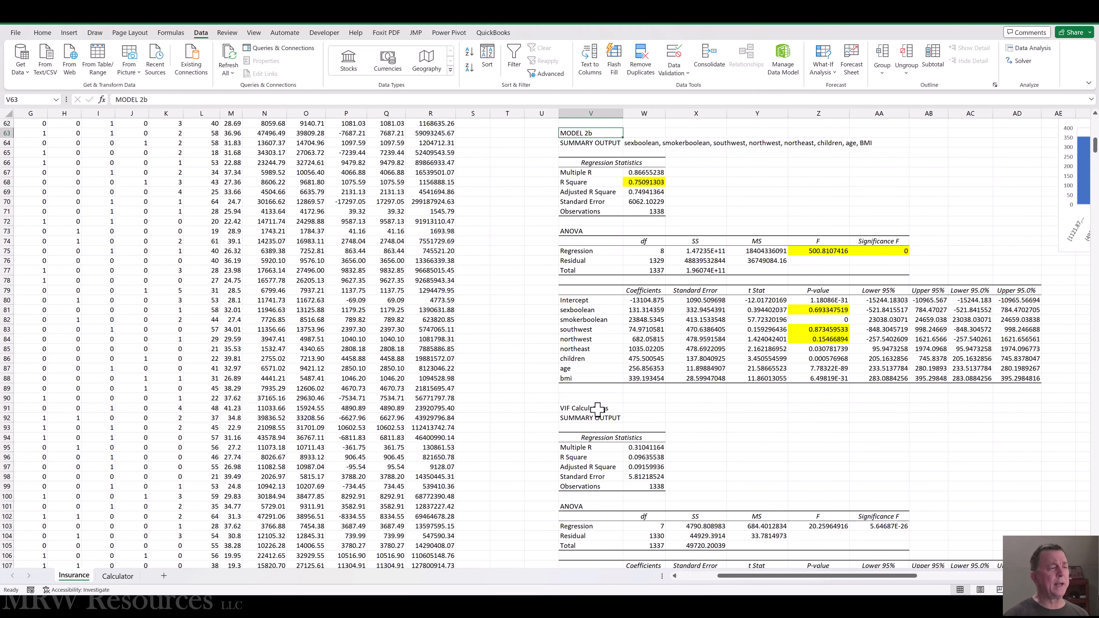
Review the model 3 row P4:R4 of the MAE and RMSE comparison table and the Model 2A and 2b regression outputs.
key("ctrl+Home")
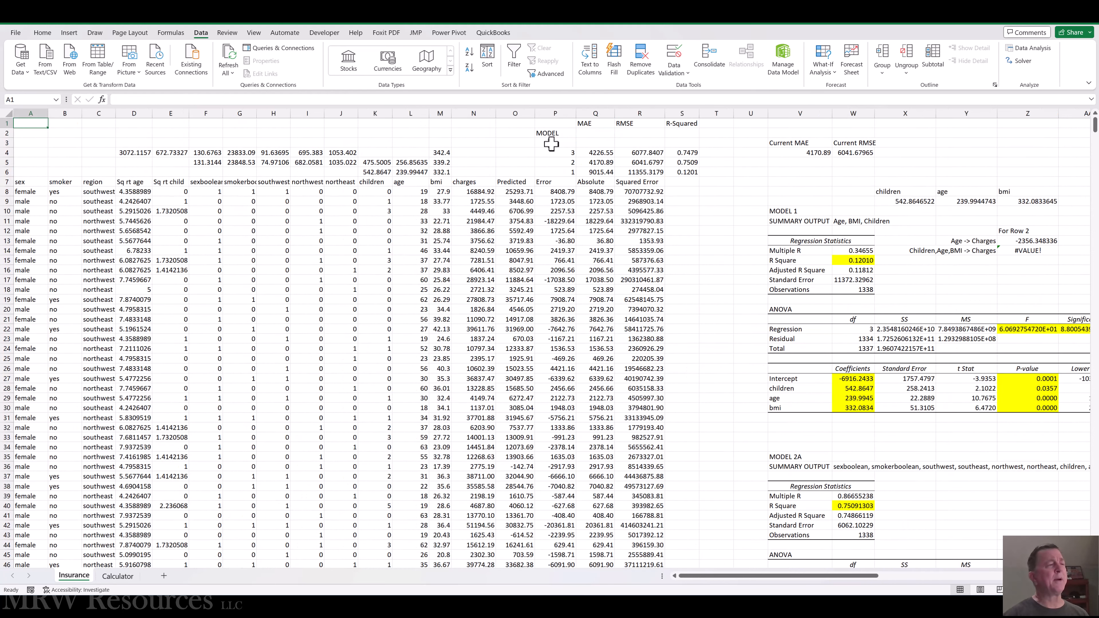
left_click(565, 154)
key("shift+Right")
key("shift+Right")
key("shift+Right")
key("shift+Left")
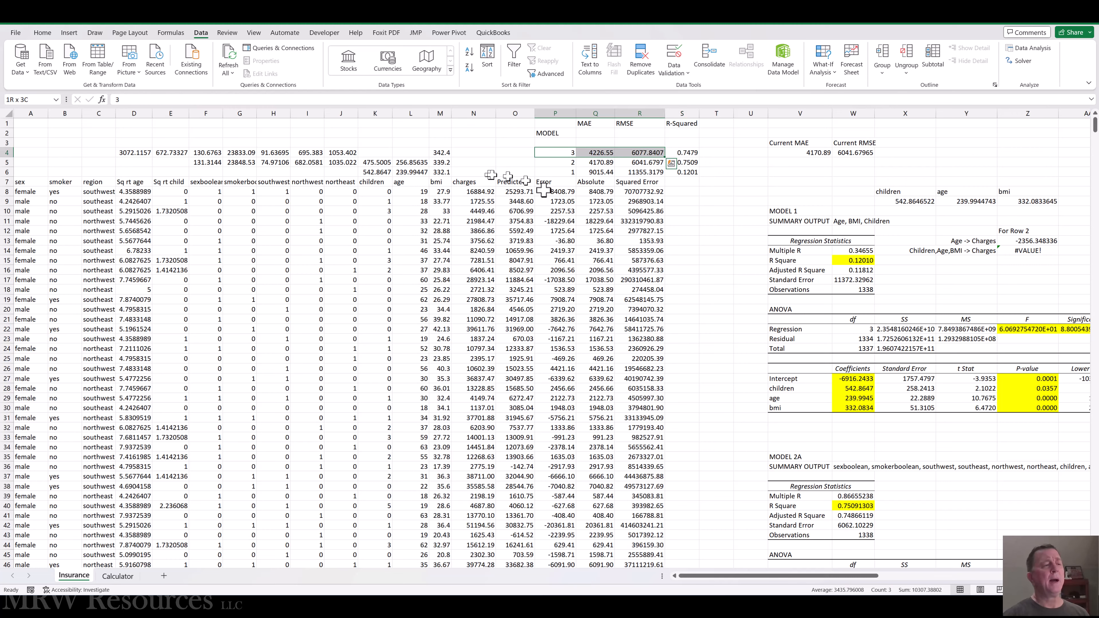
scroll(858, 373, "down", 8)
scroll(857, 372, "down", 8)
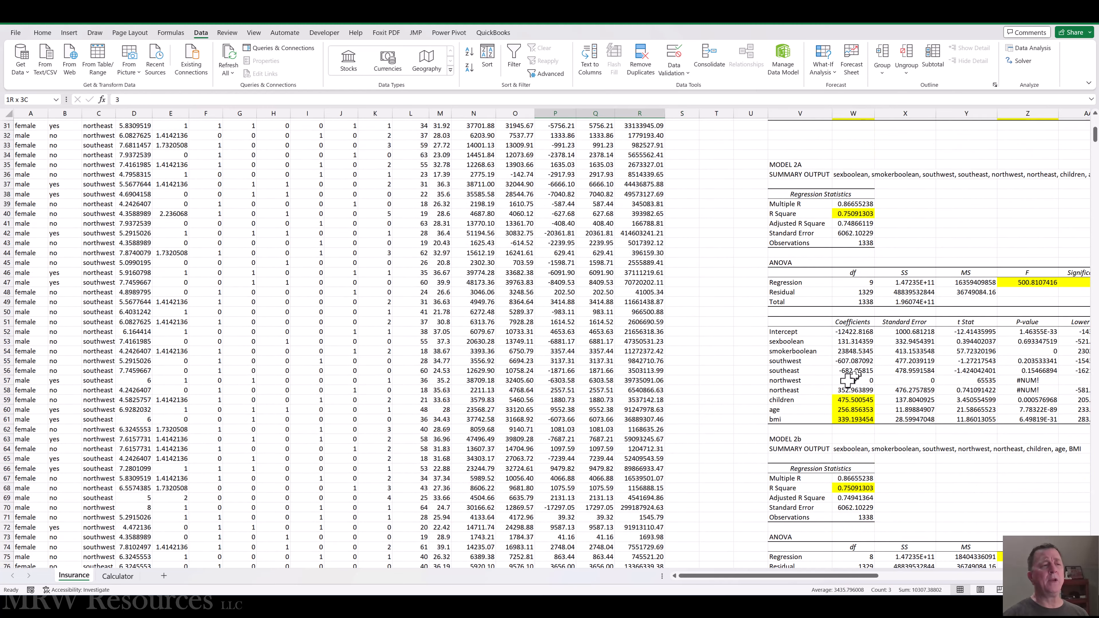
scroll(774, 409, "down", 5)
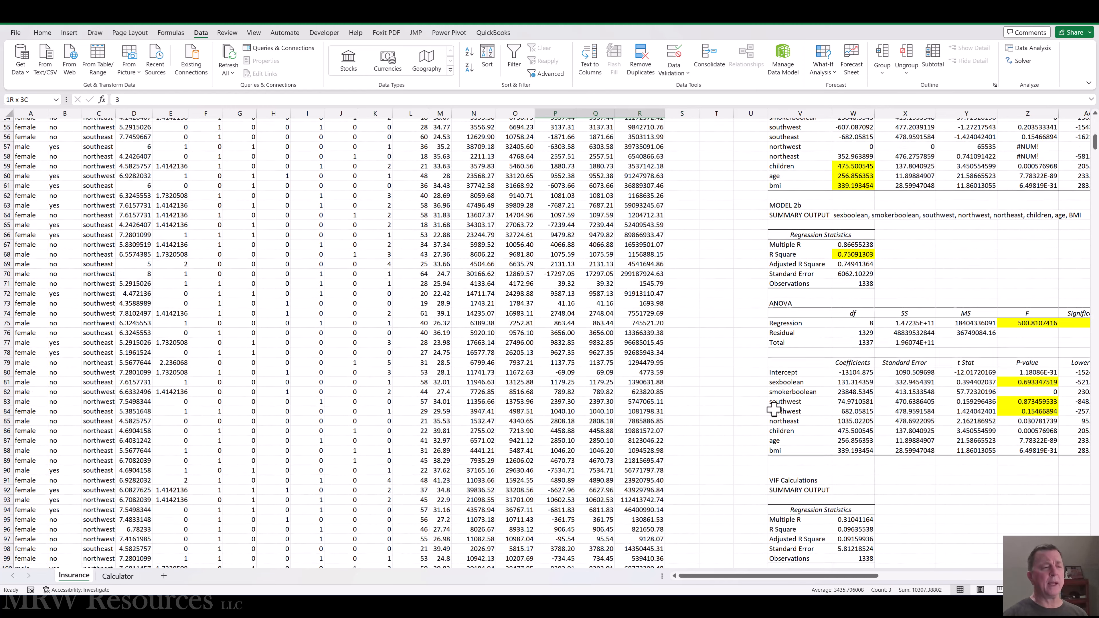
Enter the column header "R-Square" in AE79, beside the Model 2b coefficient table.
scroll(774, 409, "right", 5)
left_click_drag(835, 280, 835, 286)
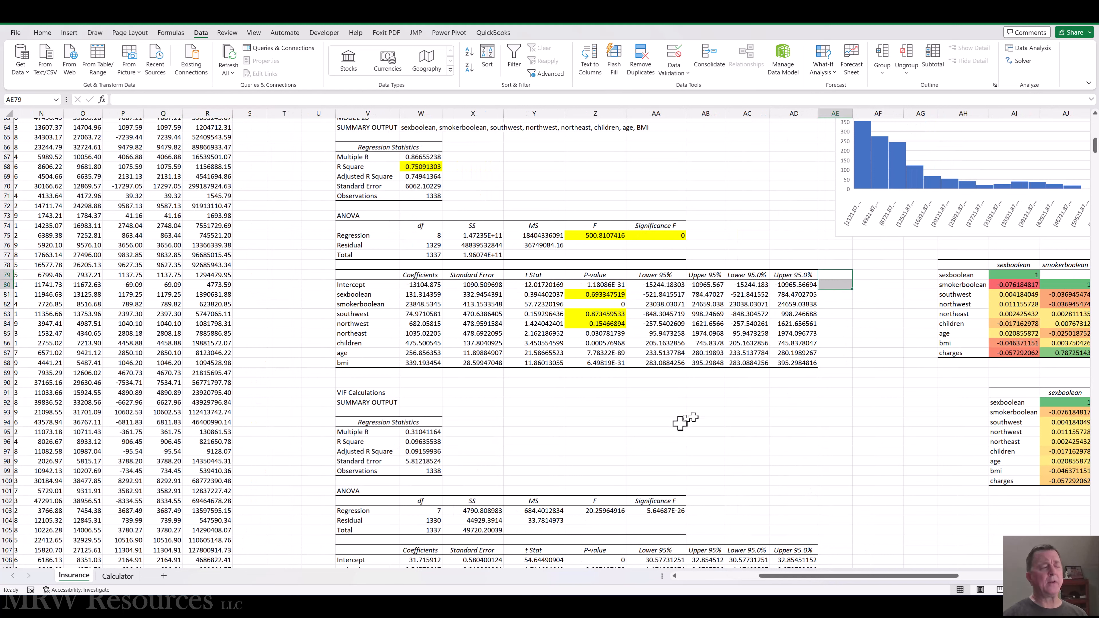
key("Up")
key("Down")
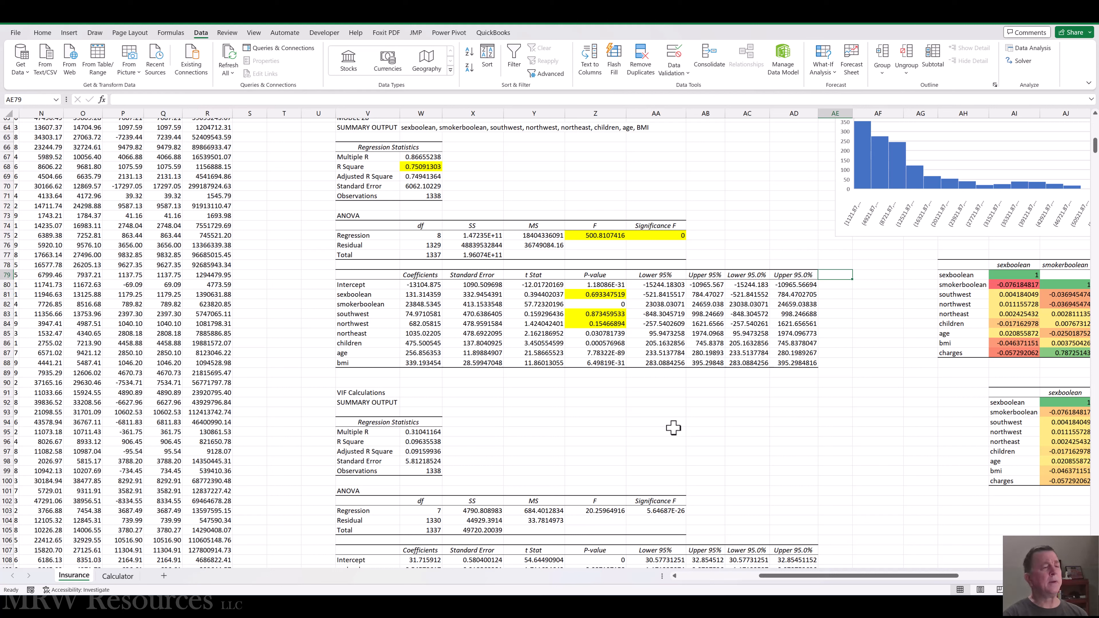
type("R")
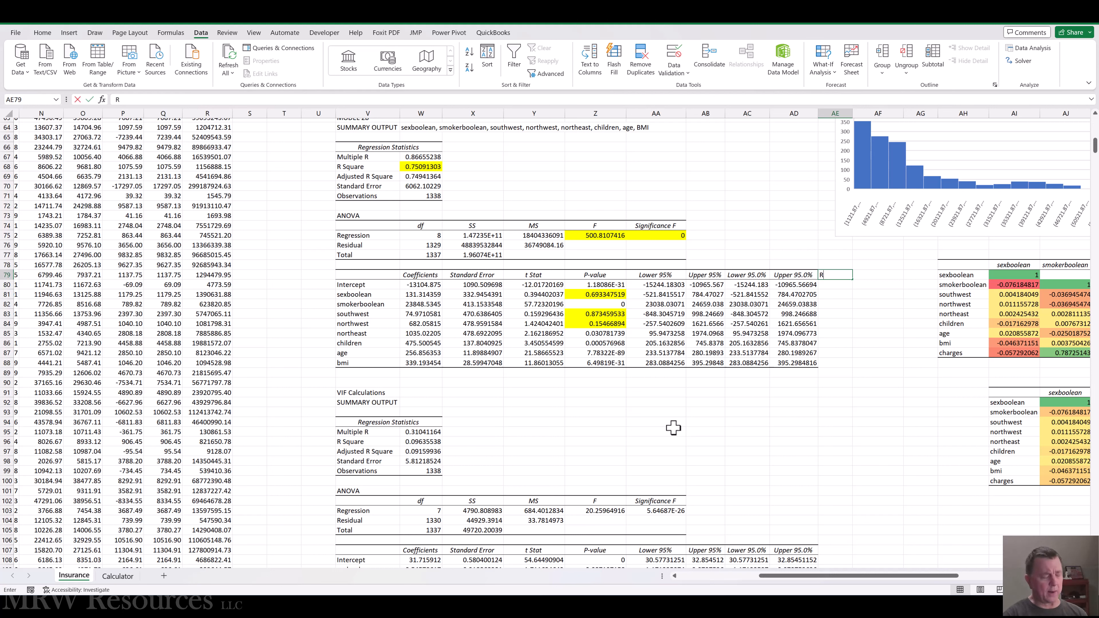
type("-Squa")
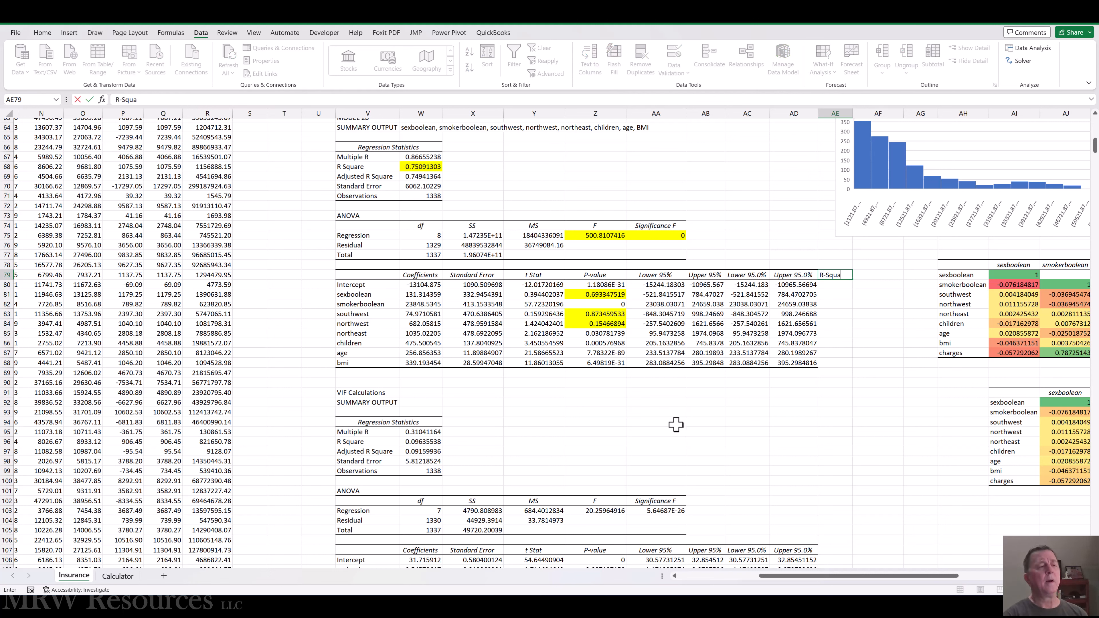
key("ctrl+Return")
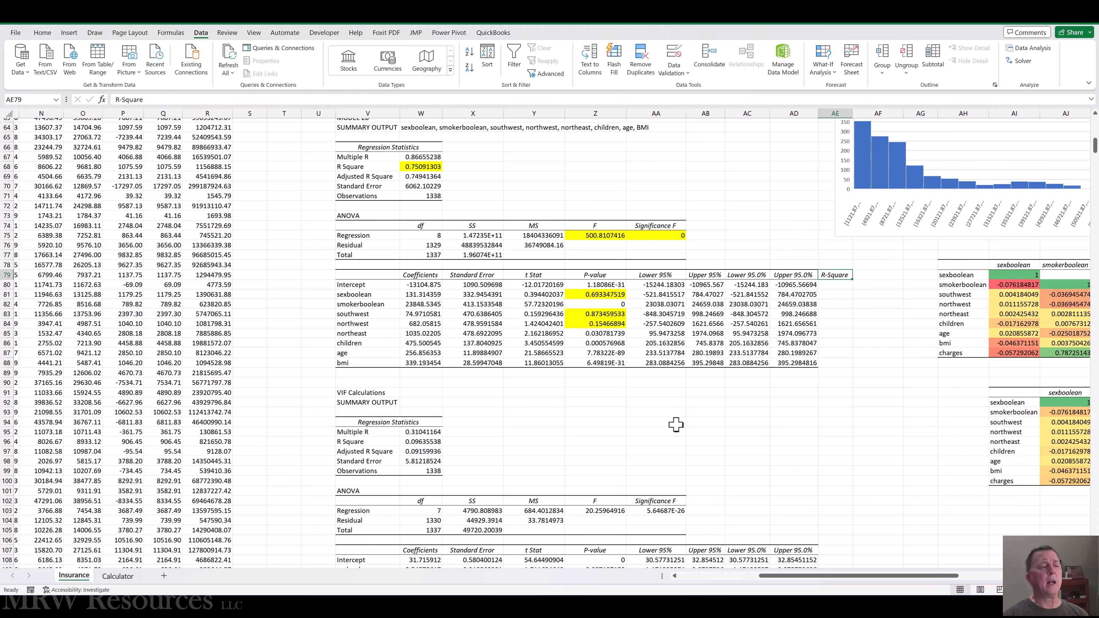
Enter the column header "VIF" in AF79, beside the R-Square header.
key("Right")
type("VI")
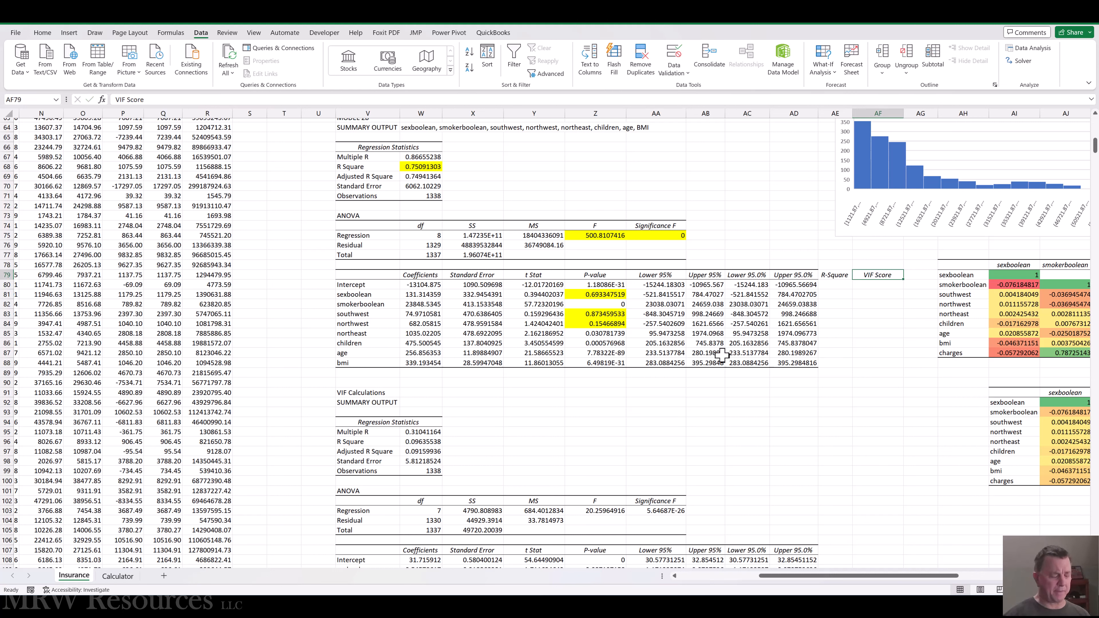
key("F2")
key("BackSpace")
key("BackSpace")
key("BackSpace")
key("BackSpace")
key("ctrl+Return")
Copy the bmi regression's R Square from W96 and paste it as a value into AE88, in the bmi row.
scroll(722, 354, "down", 4)
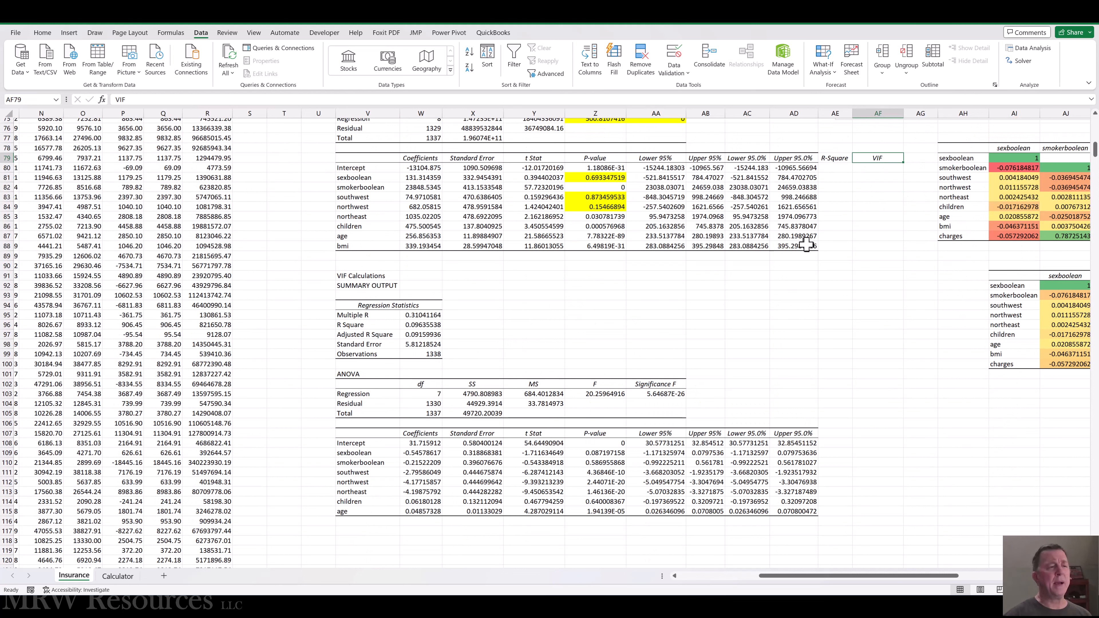
left_click(837, 245)
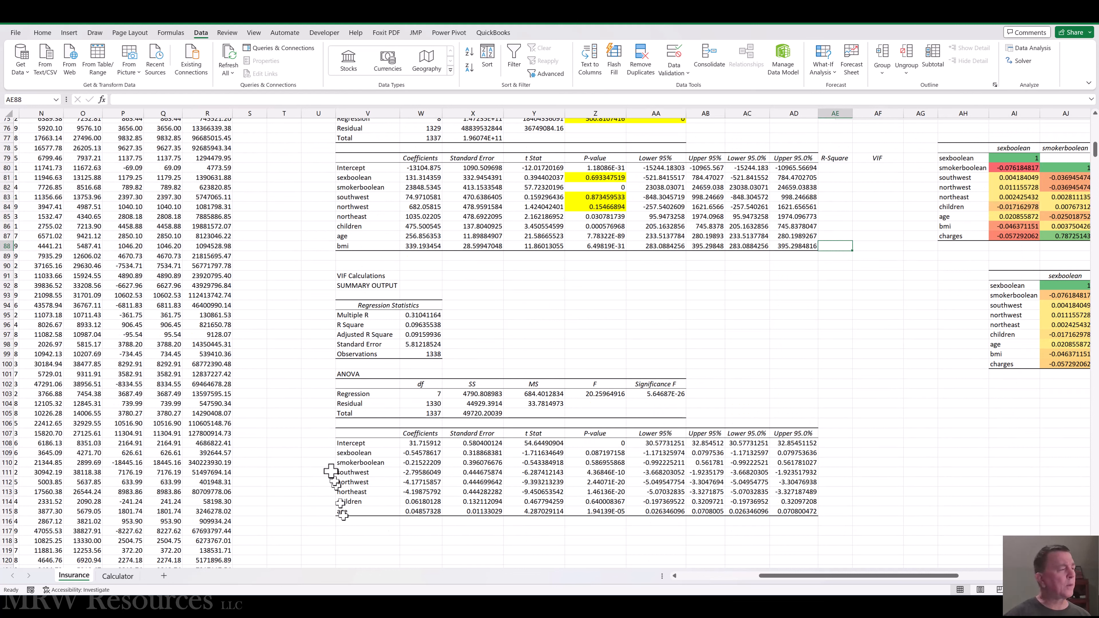
left_click(411, 327)
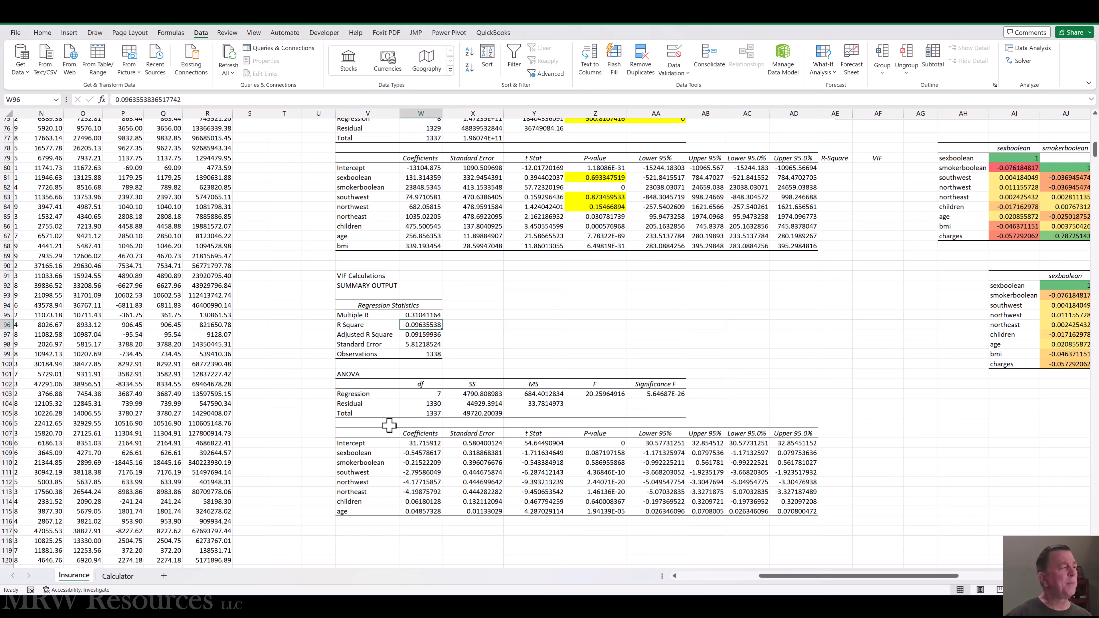
key("ctrl+c")
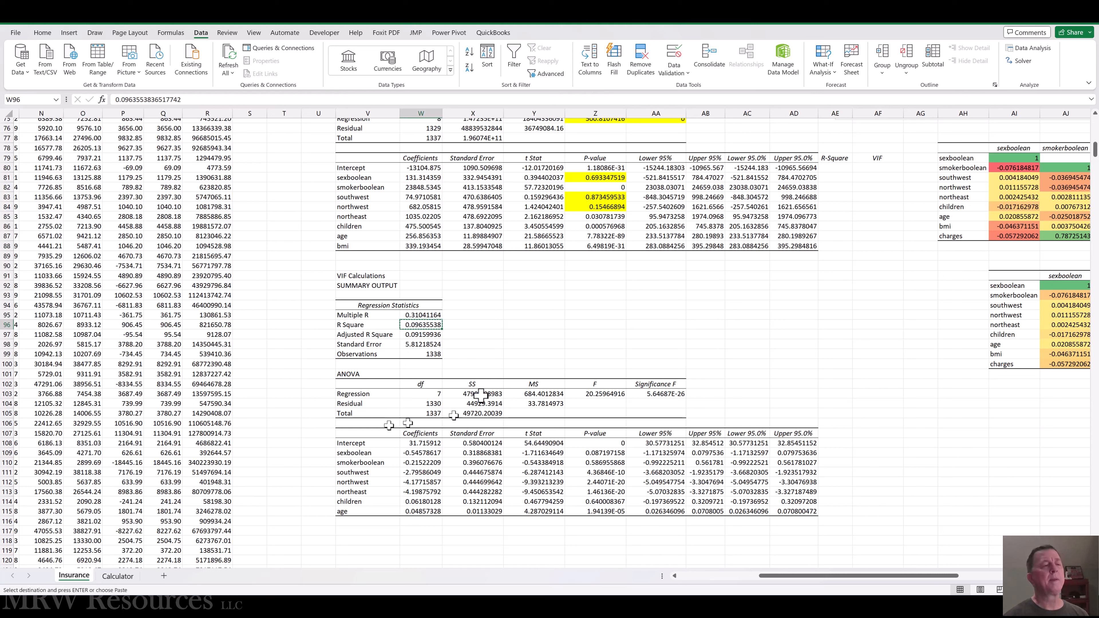
left_click(827, 246)
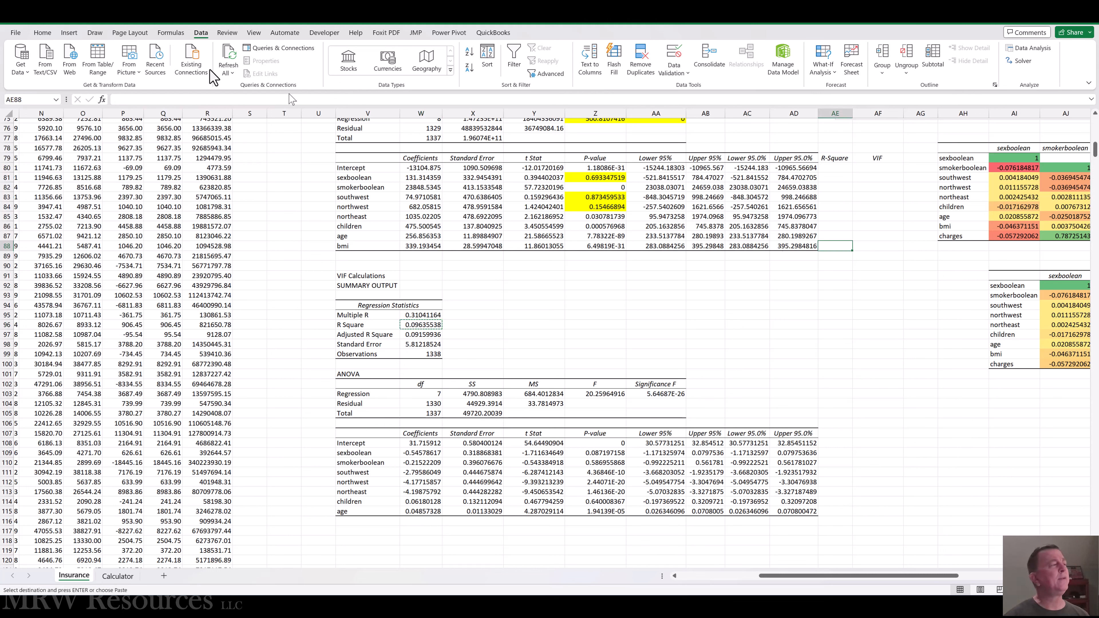
left_click(43, 32)
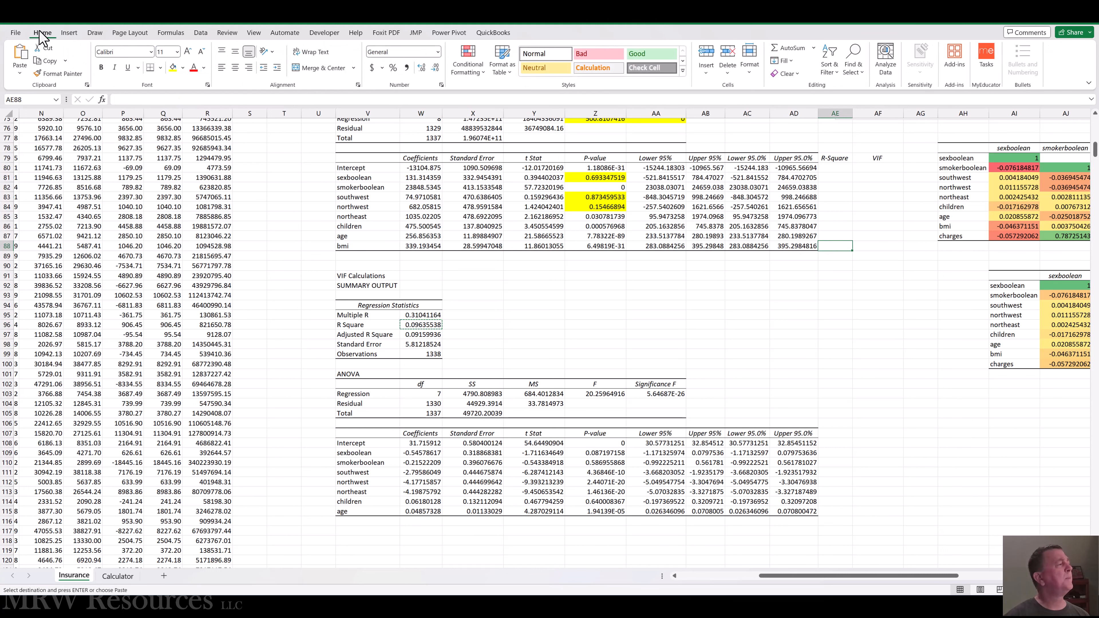
left_click(23, 76)
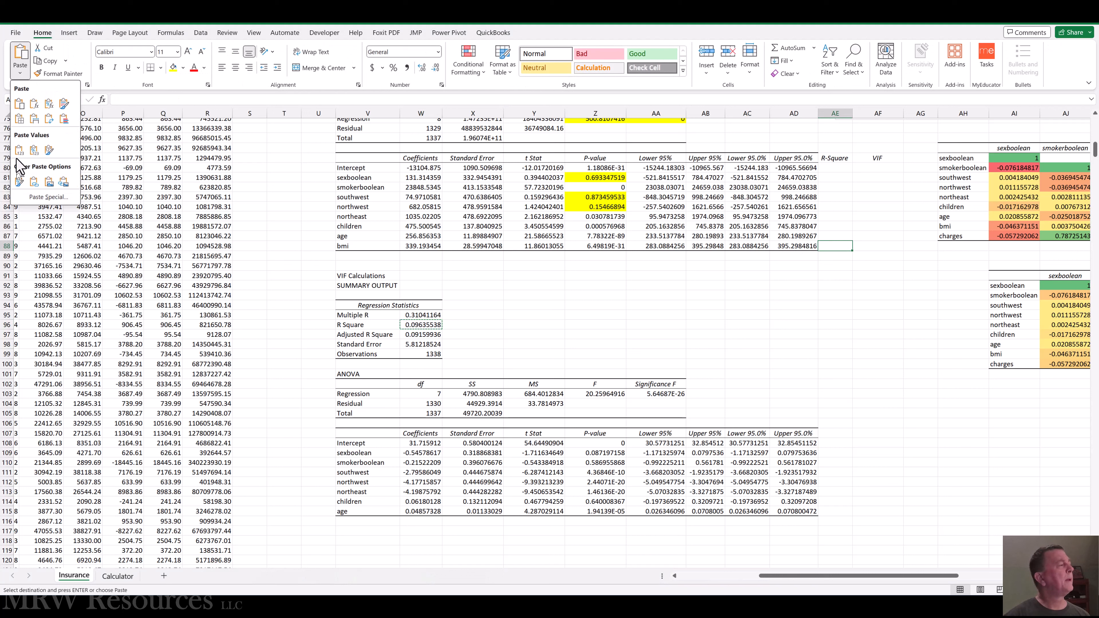
left_click(19, 149)
key("Up")
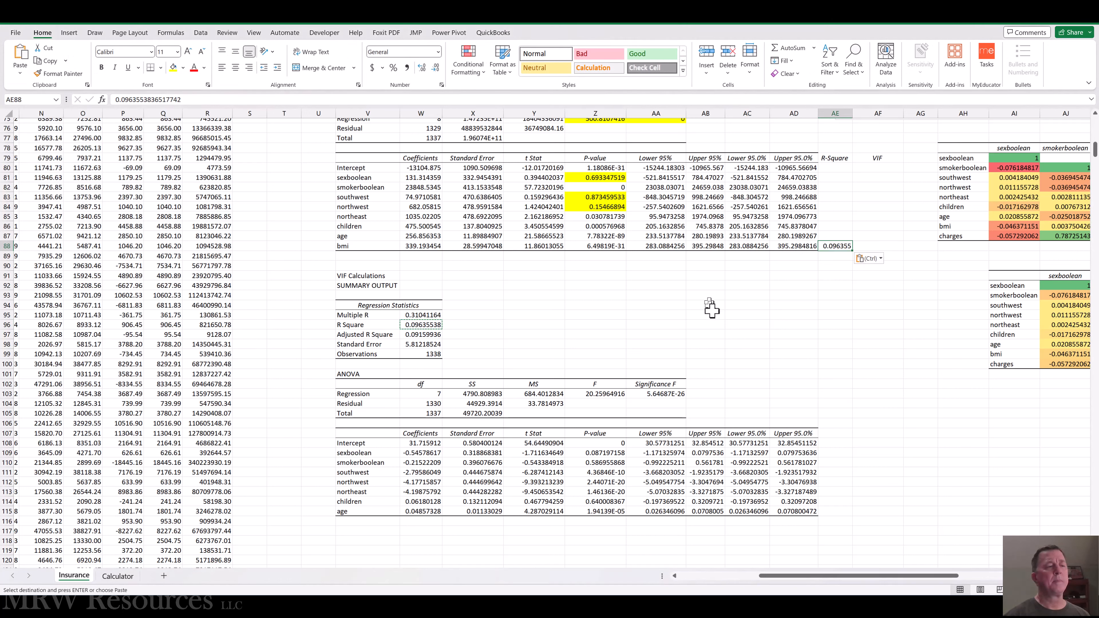
key("Down")
key("Right")
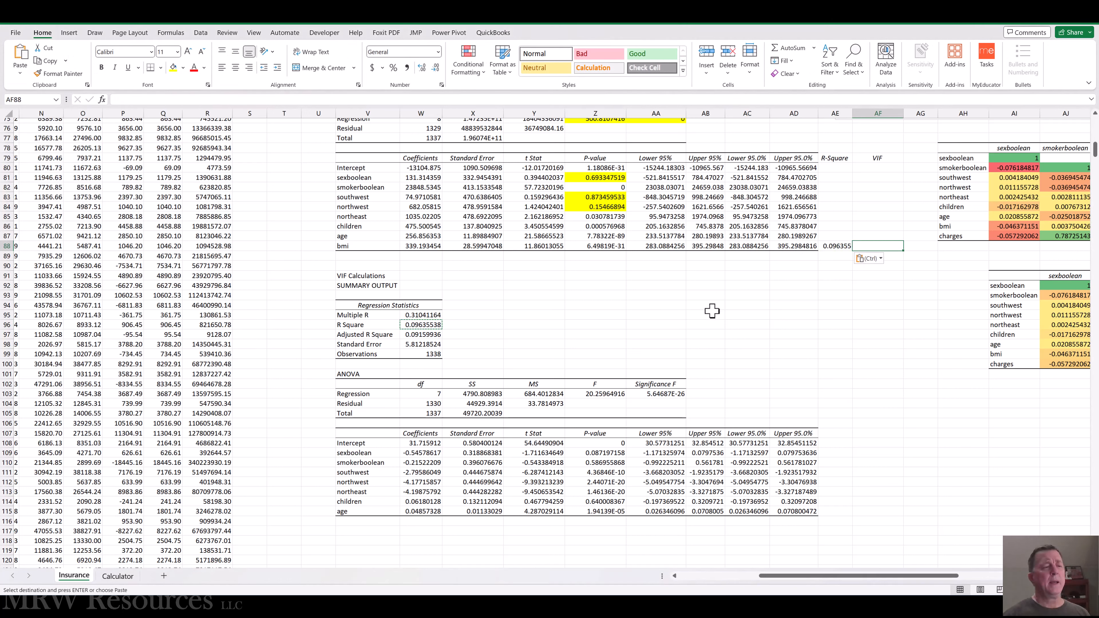
key("Left")
key("Left")
key("Left")
key("Left")
key("Left")
key("Left")
key("Left")
key("Left")
key("Left")
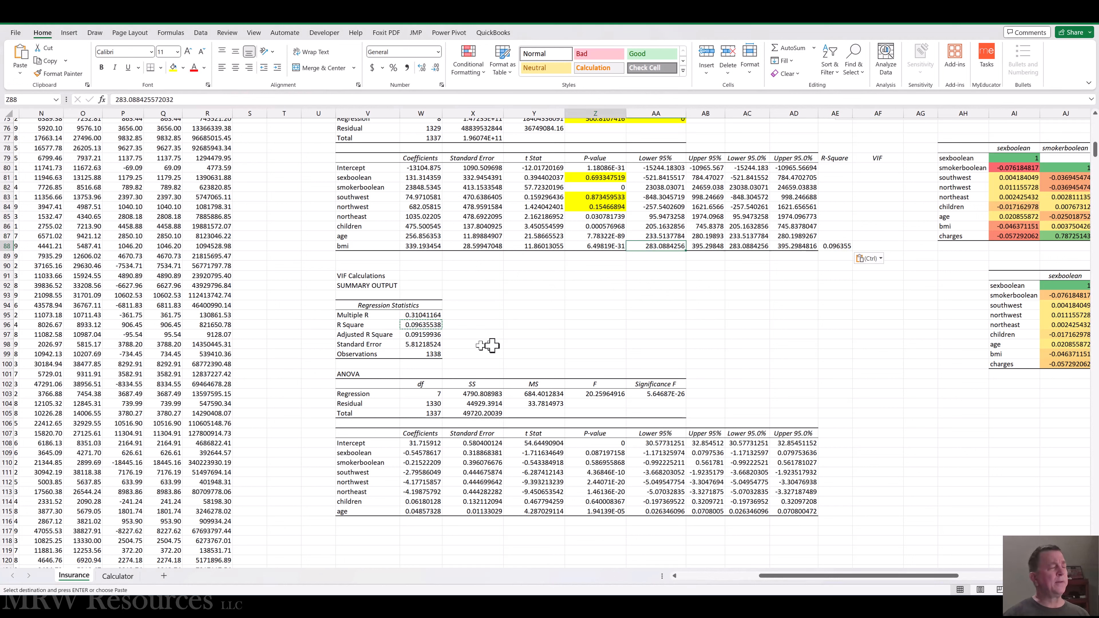
key("Left")
key("Left")
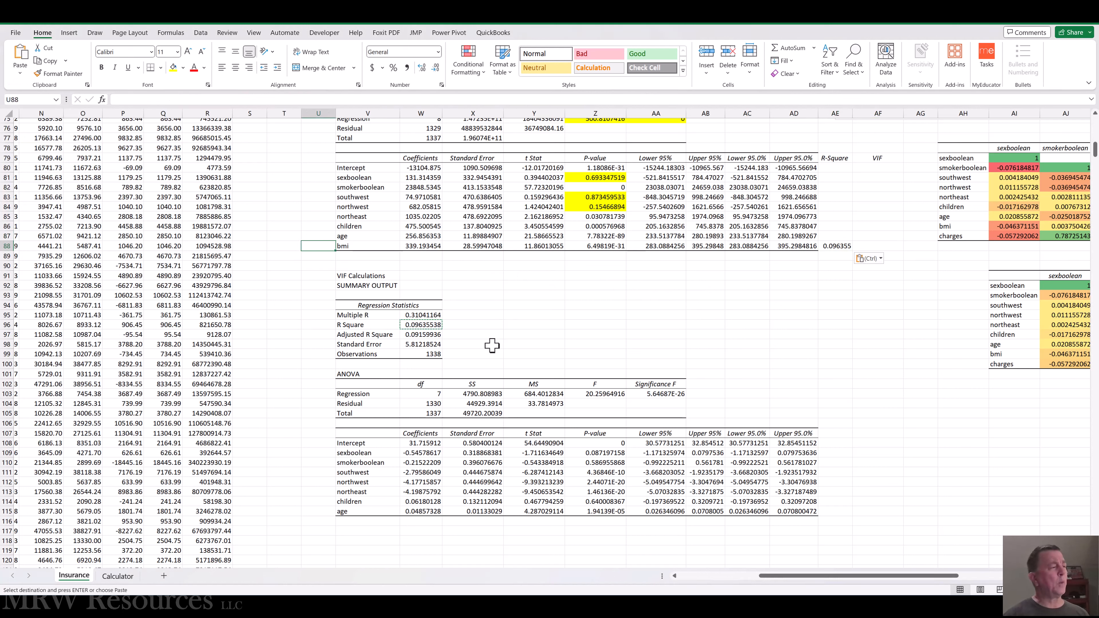
key("Down")
key("Down")
key("Down")
key("Down")
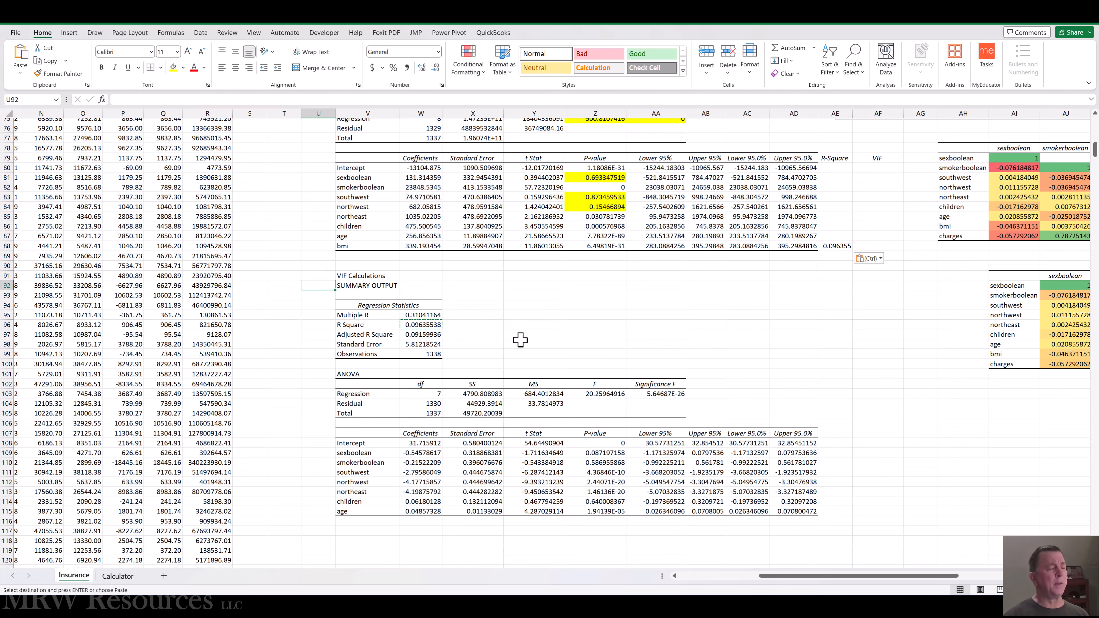
Move the bmi column M in front of the sexboolean column F, so that age becomes the last predictor.
key("ctrl+Home")
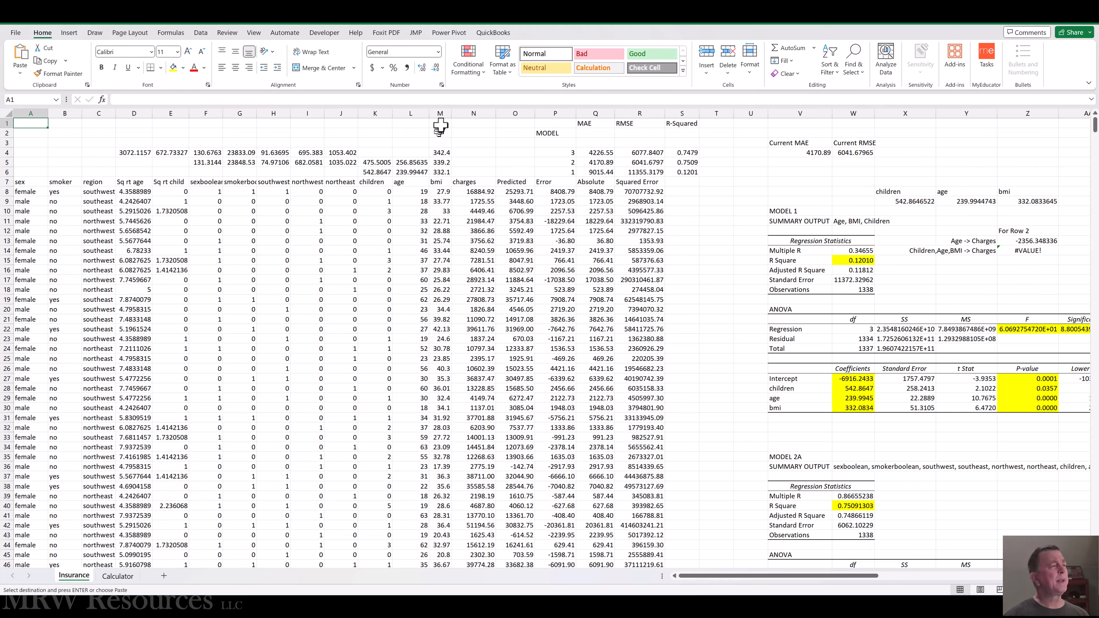
left_click(447, 107)
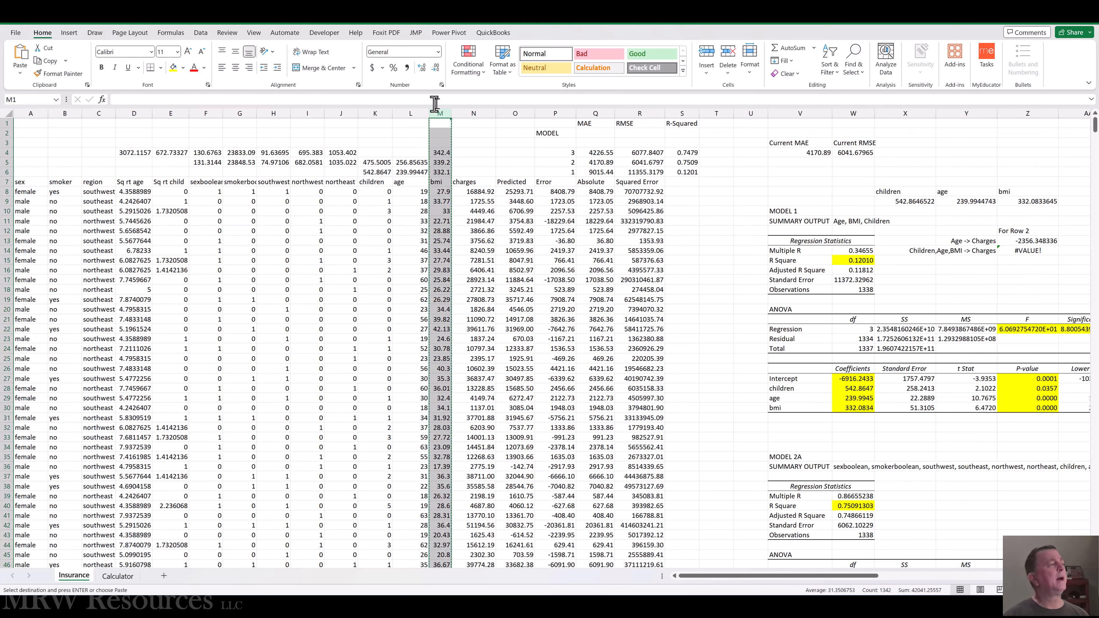
left_click(212, 108)
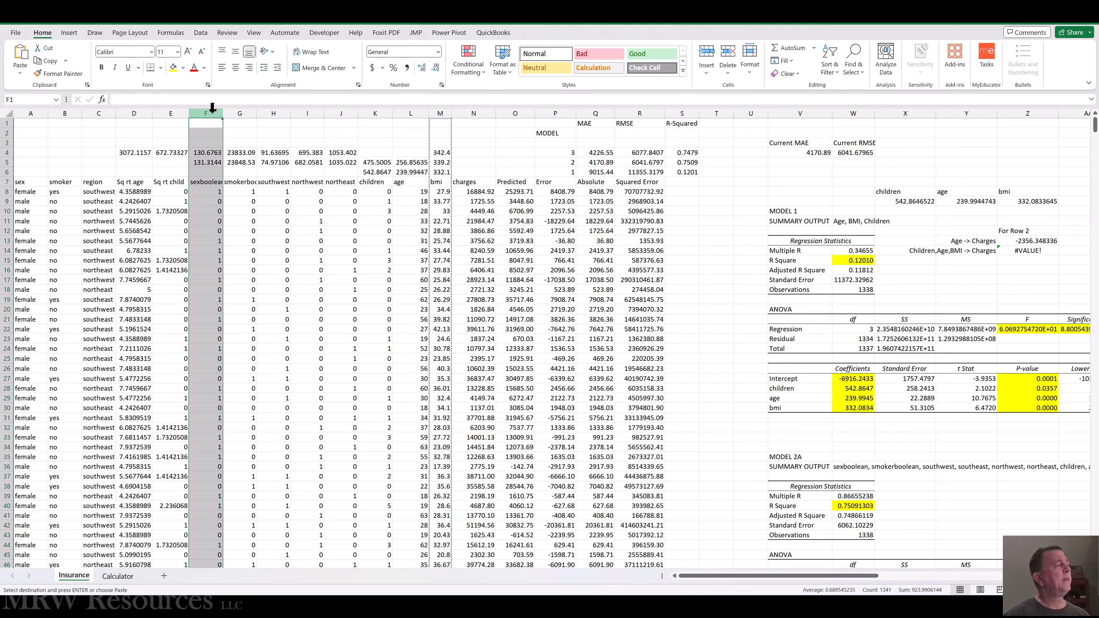
right_click(212, 109)
left_click(252, 215)
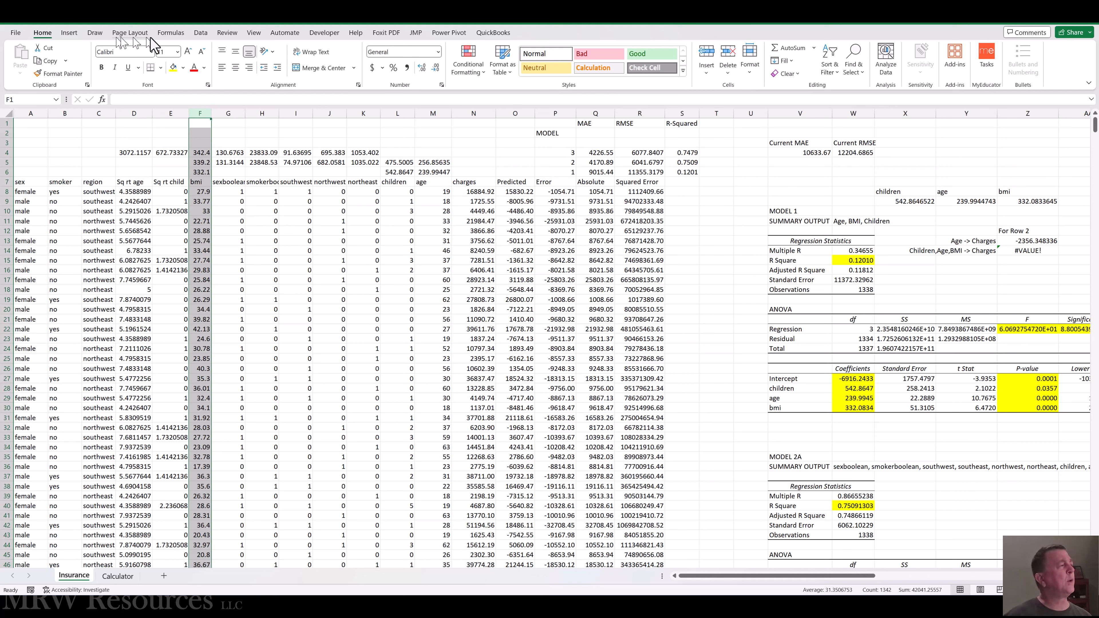
Run a regression with labels on Y range M7:M1345 and X range F7:L1345 at 95% confidence, overwriting the output at V92.
left_click(200, 33)
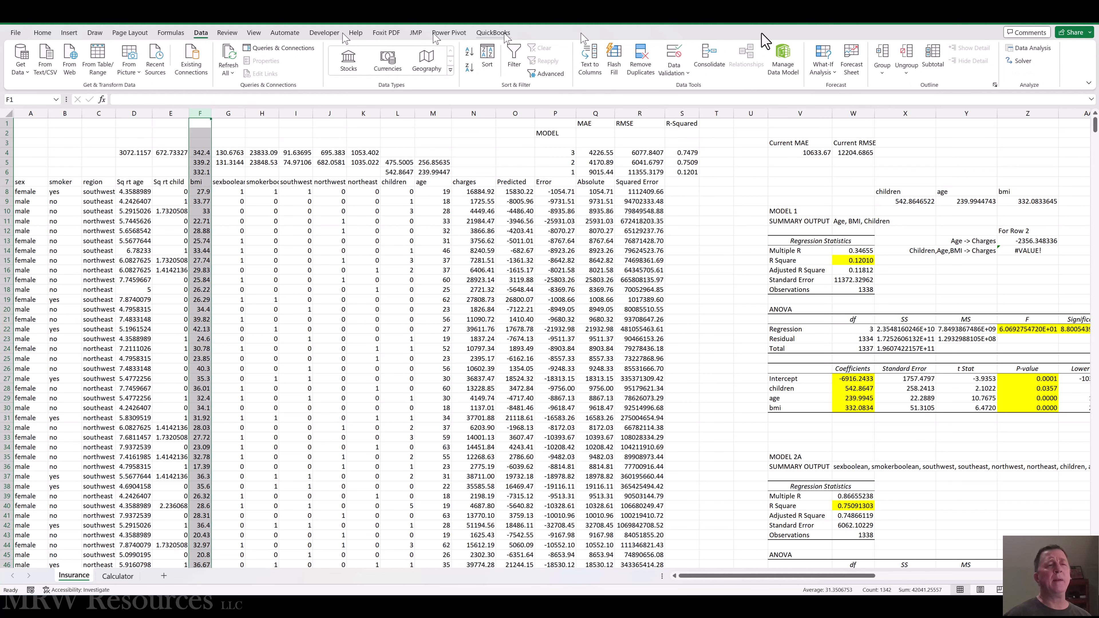
left_click(1029, 48)
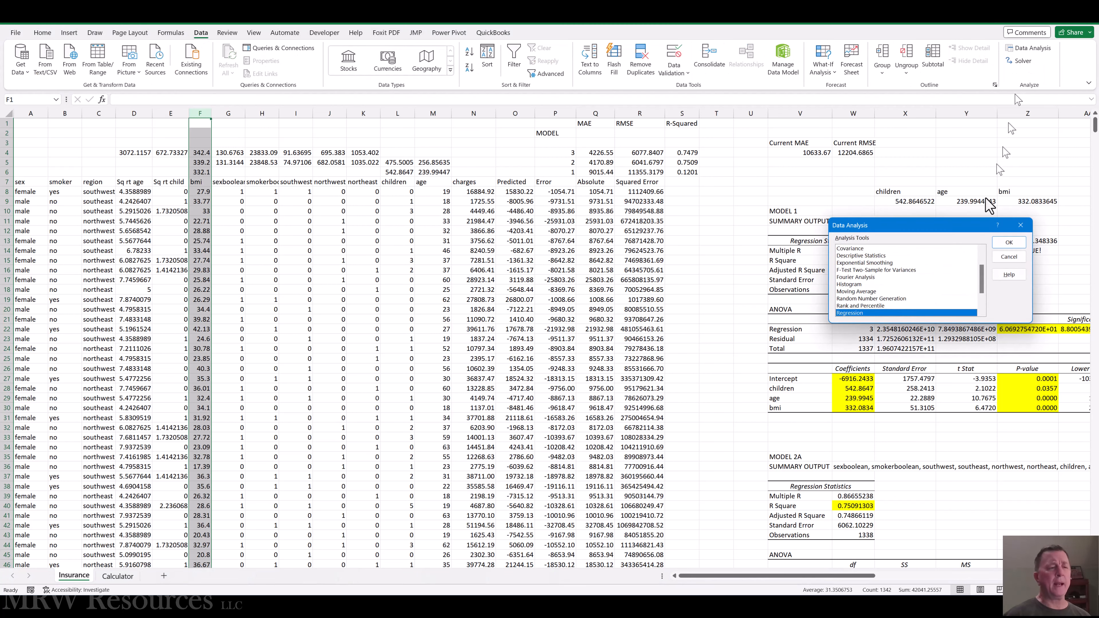
left_click(1008, 242)
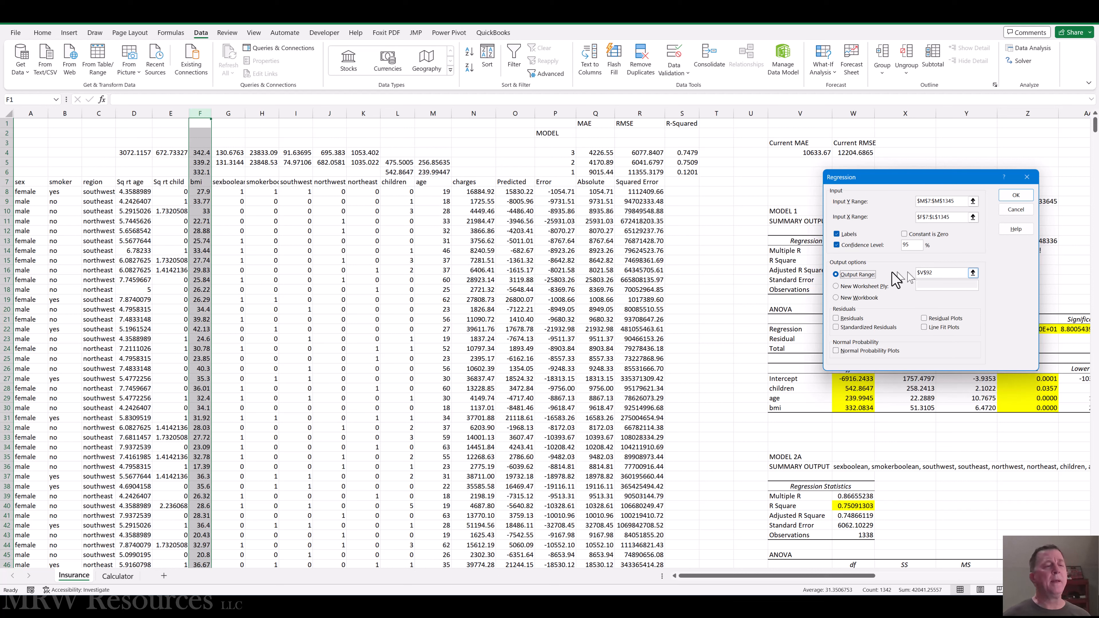
left_click(1017, 197)
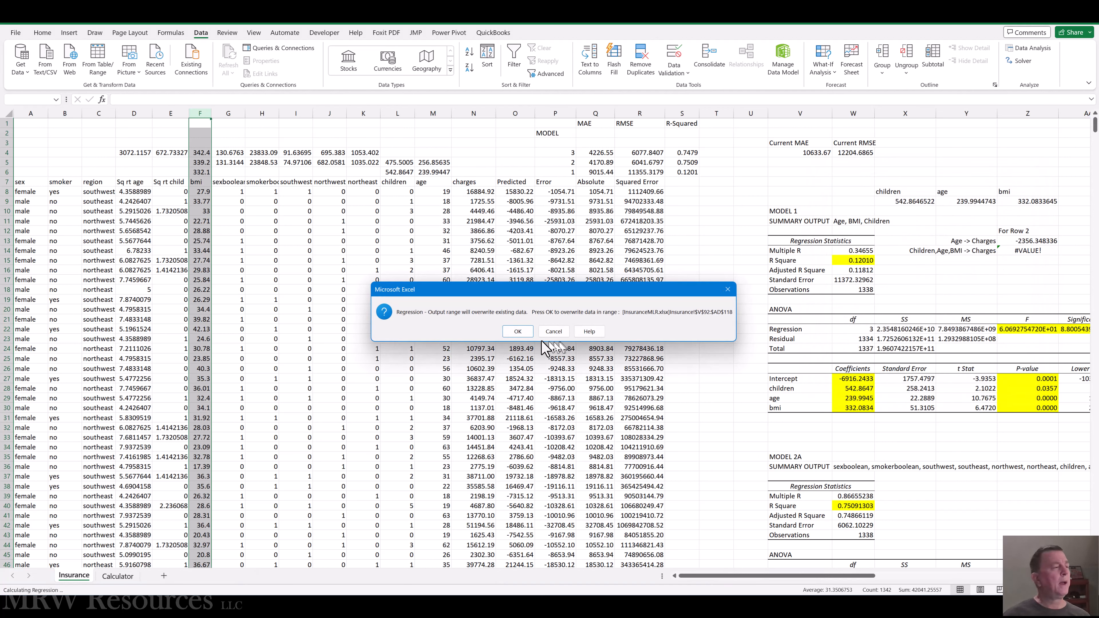
left_click(518, 332)
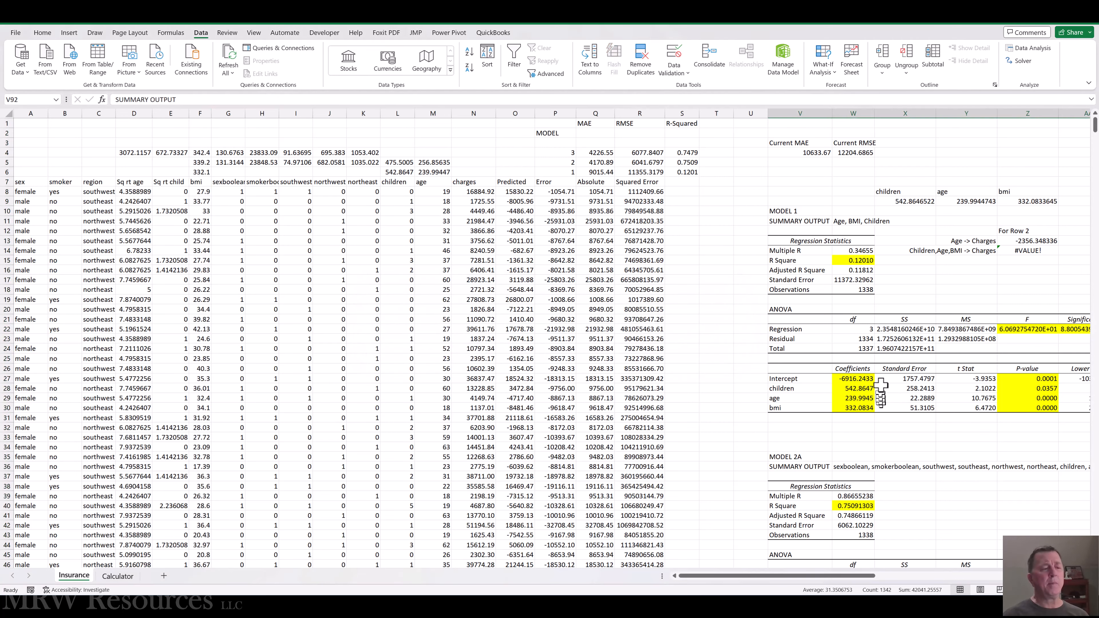
Copy the R Square value in W96 from the age regression's summary output.
scroll(881, 386, "down", 18)
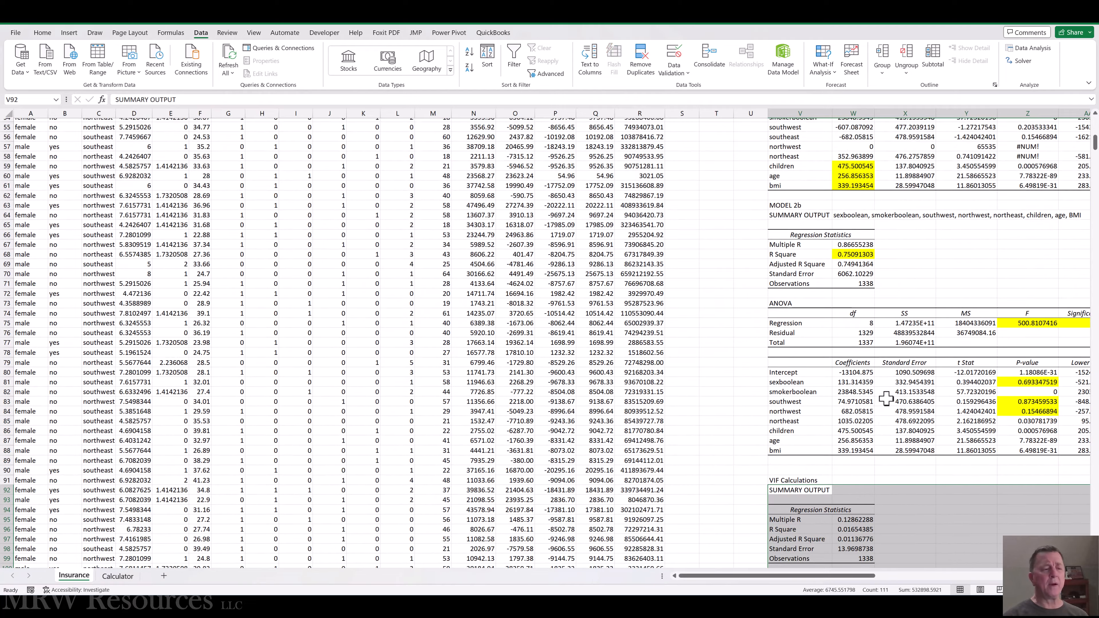
scroll(886, 399, "down", 8)
key("Right")
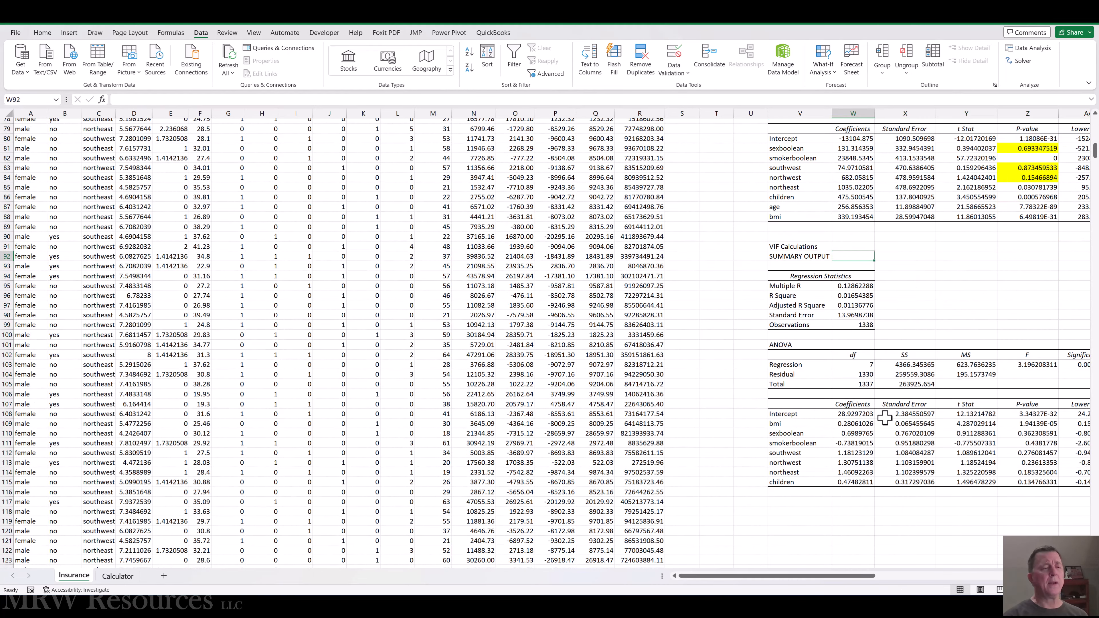
key("Right")
key("Right")
key("Right")
key("Right")
key("Right")
key("Right")
key("Right")
key("Right")
key("Right")
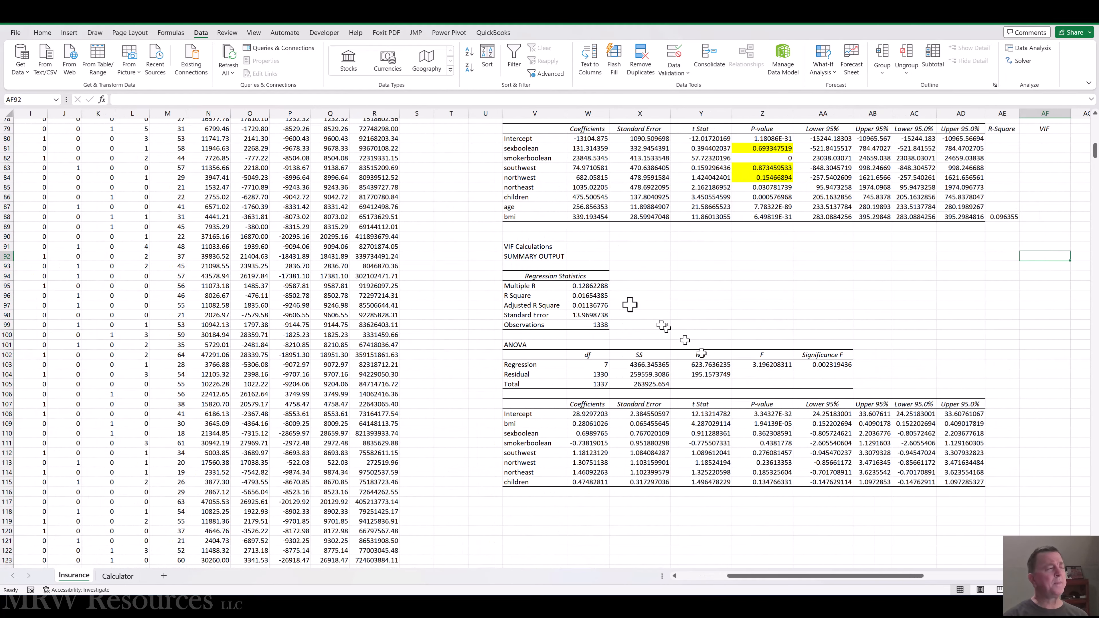
left_click(579, 292)
key("ctrl+c")
Paste the copied R Square as a value into AE87, in the age row of the Model 2b coefficient table.
key("ctrl+Home")
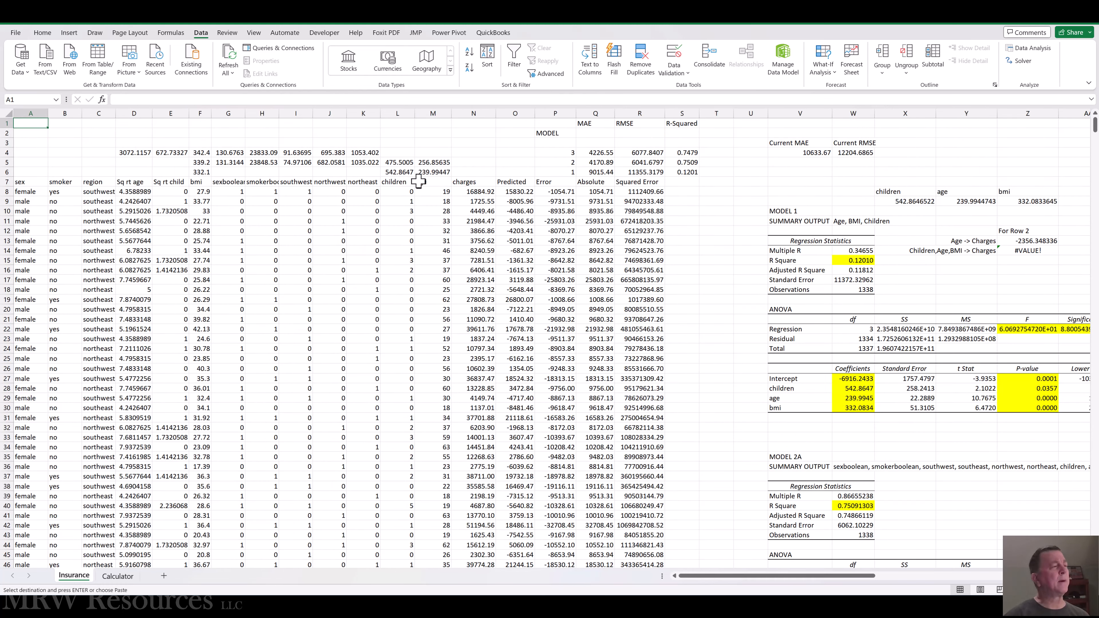
left_click(995, 477)
key("Page_Down")
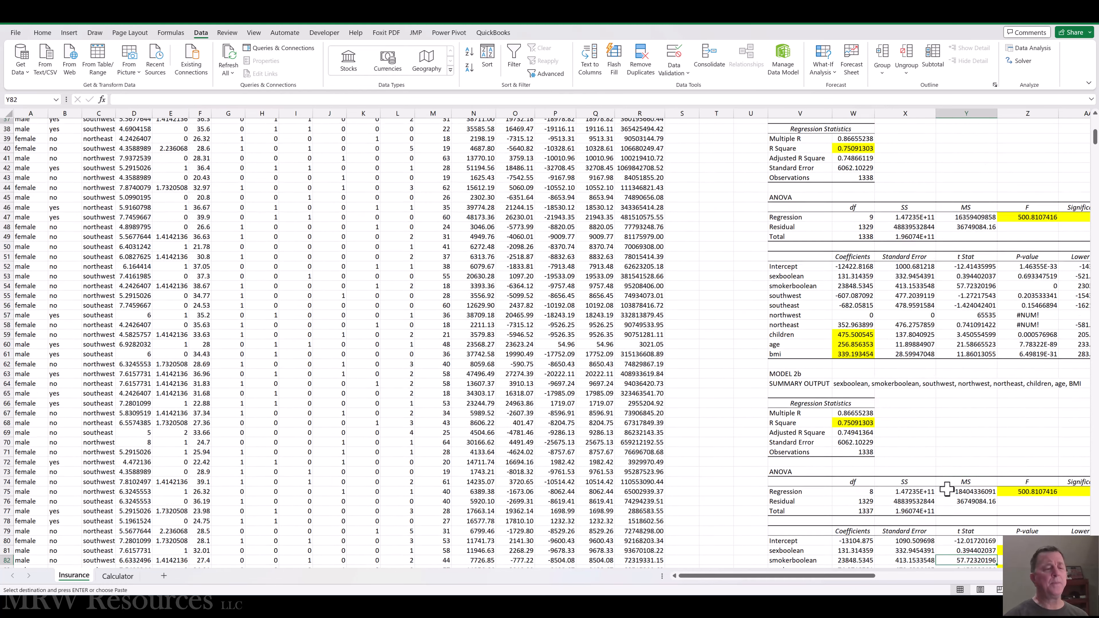
scroll(947, 488, "down", 3)
key("ctrl+Right")
key("ctrl+Right")
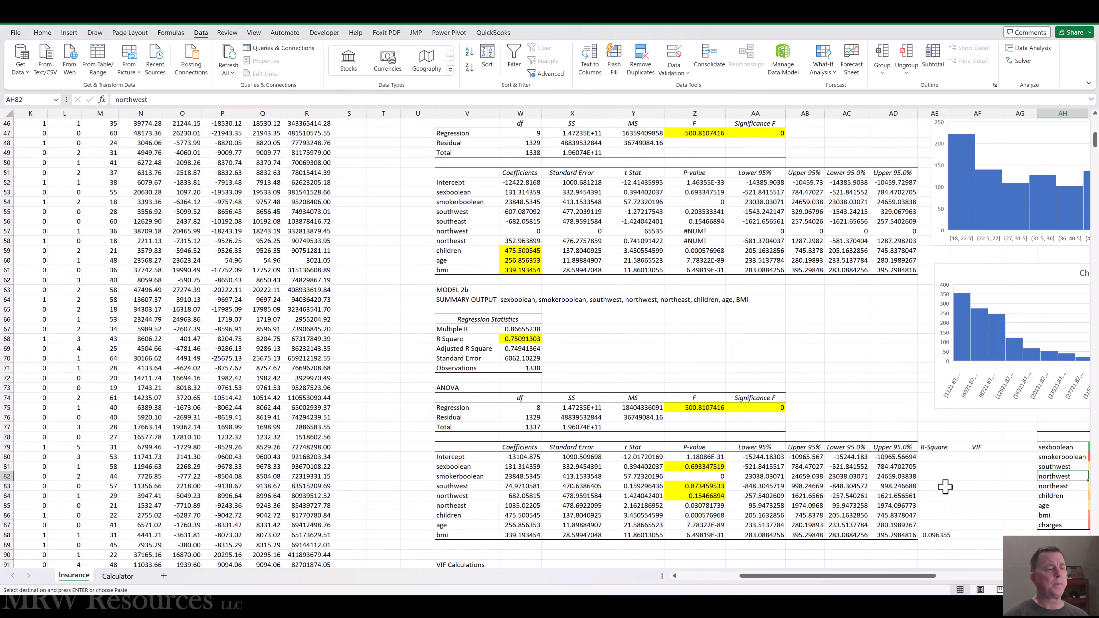
key("Page_Down")
key("Up")
key("Up")
key("Up")
key("Up")
key("Up")
key("Up")
key("Up")
key("Up")
key("Up")
key("Up")
key("Up")
key("Up")
key("Up")
key("Up")
key("Up")
key("Up")
key("Up")
key("Up")
key("Up")
key("Up")
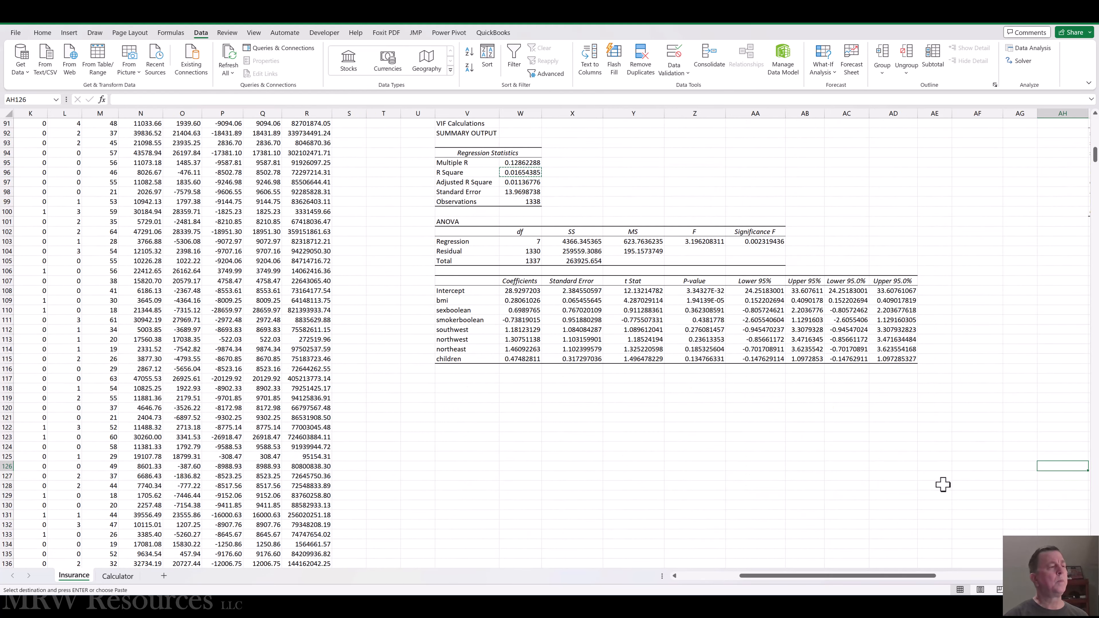
scroll(920, 419, "up", 7)
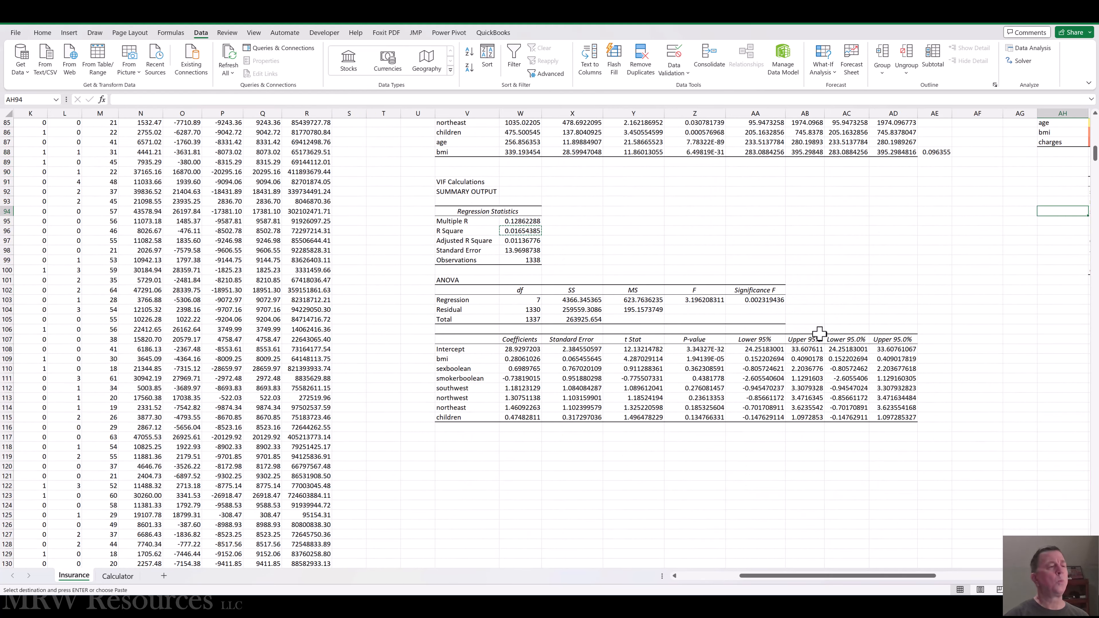
left_click(941, 286)
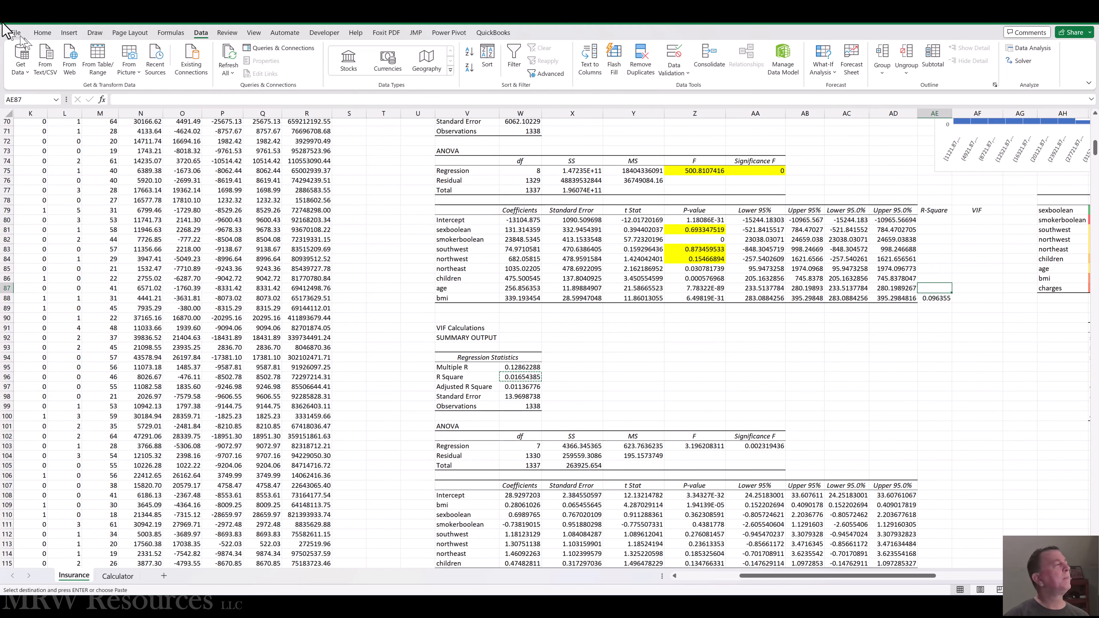
left_click(42, 32)
left_click(20, 75)
left_click(24, 149)
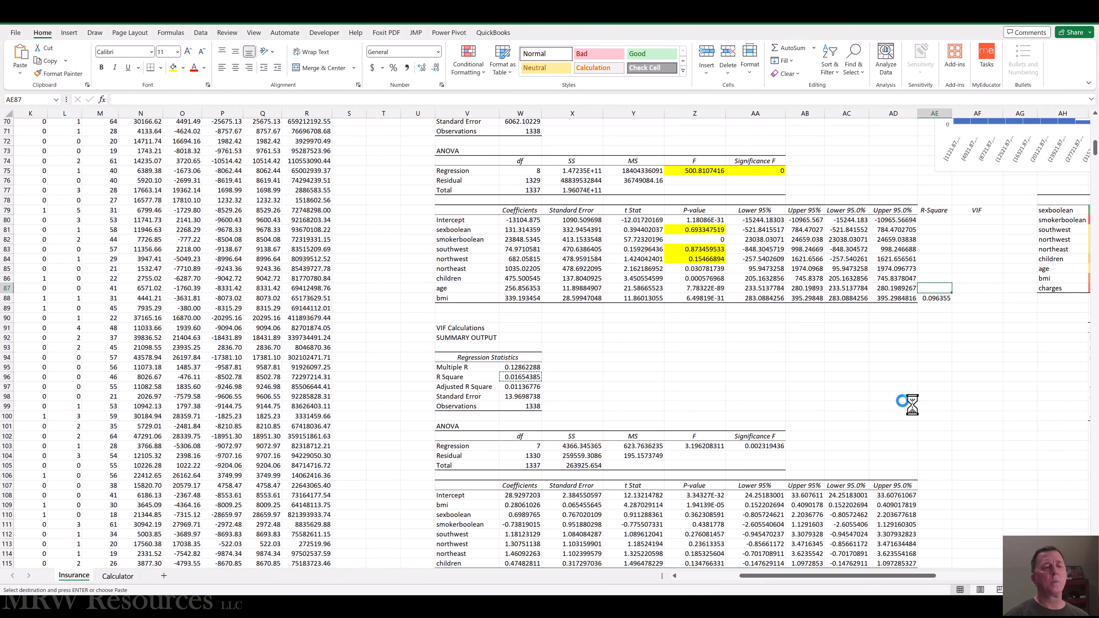
left_click(929, 386)
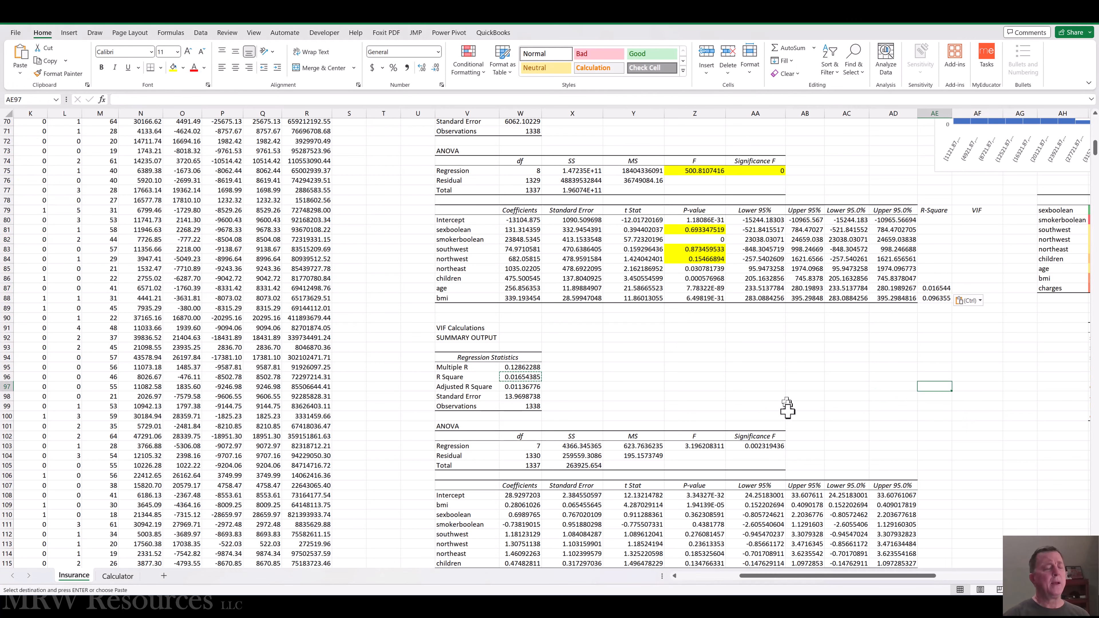
Move the smokerboolean column M in front of the southwest column F, so that sexboolean becomes the last predictor.
key("ctrl+Home")
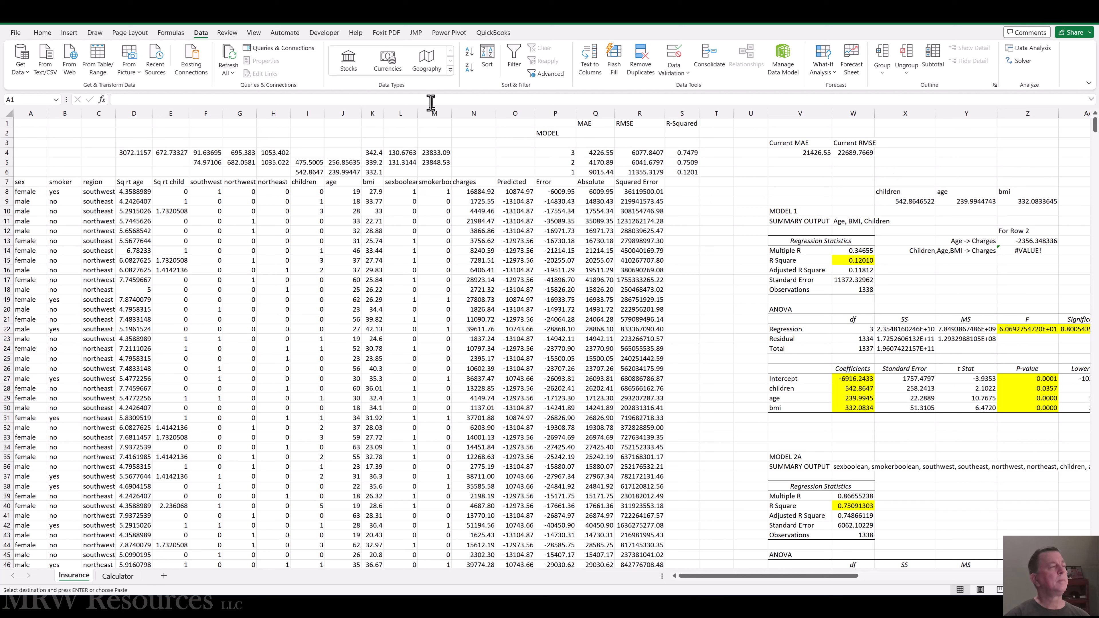
left_click(437, 111)
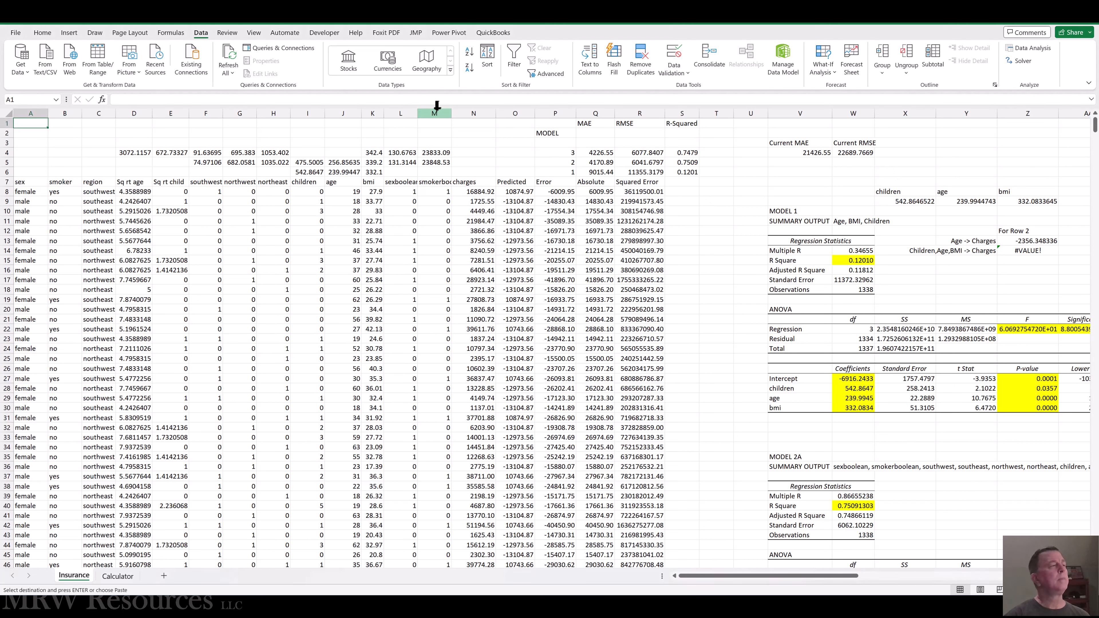
left_click(437, 110)
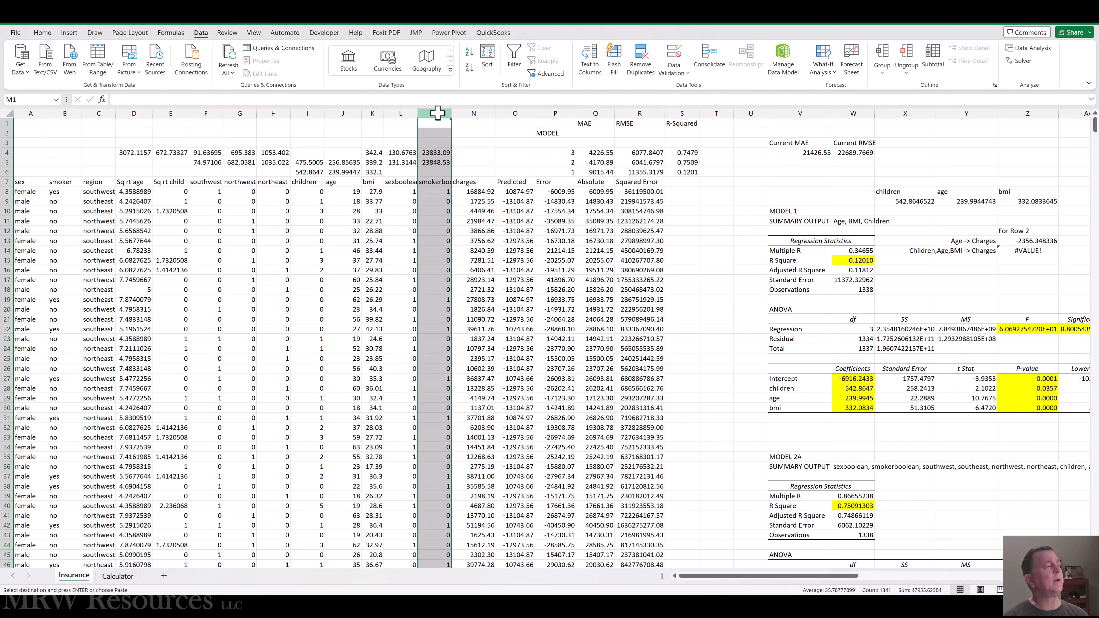
left_click(343, 123)
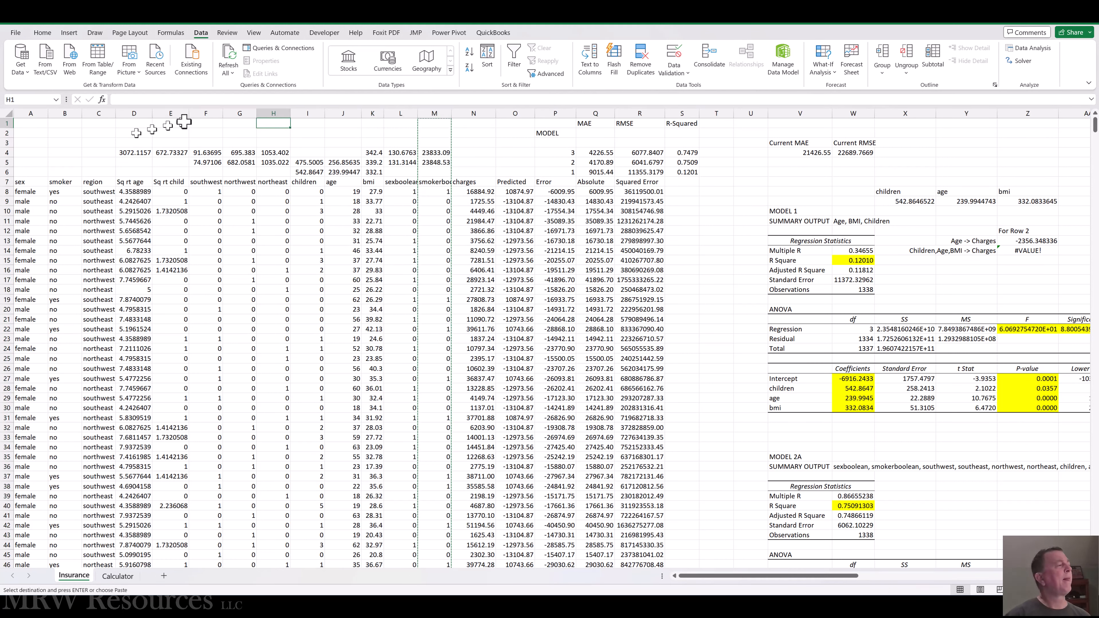
left_click(207, 113)
right_click(214, 113)
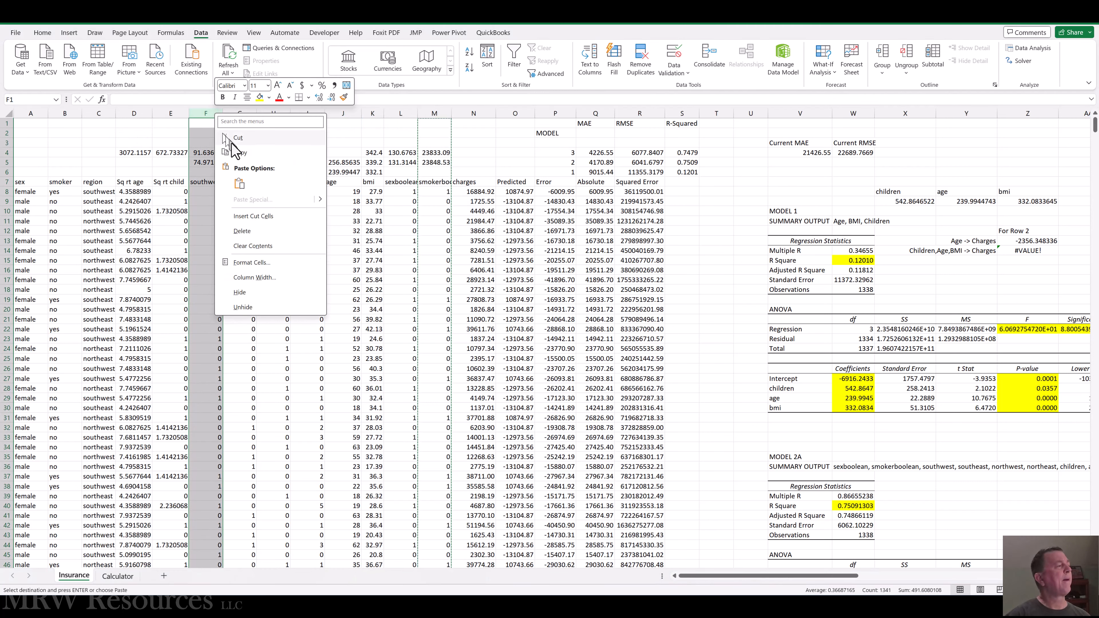
left_click(260, 215)
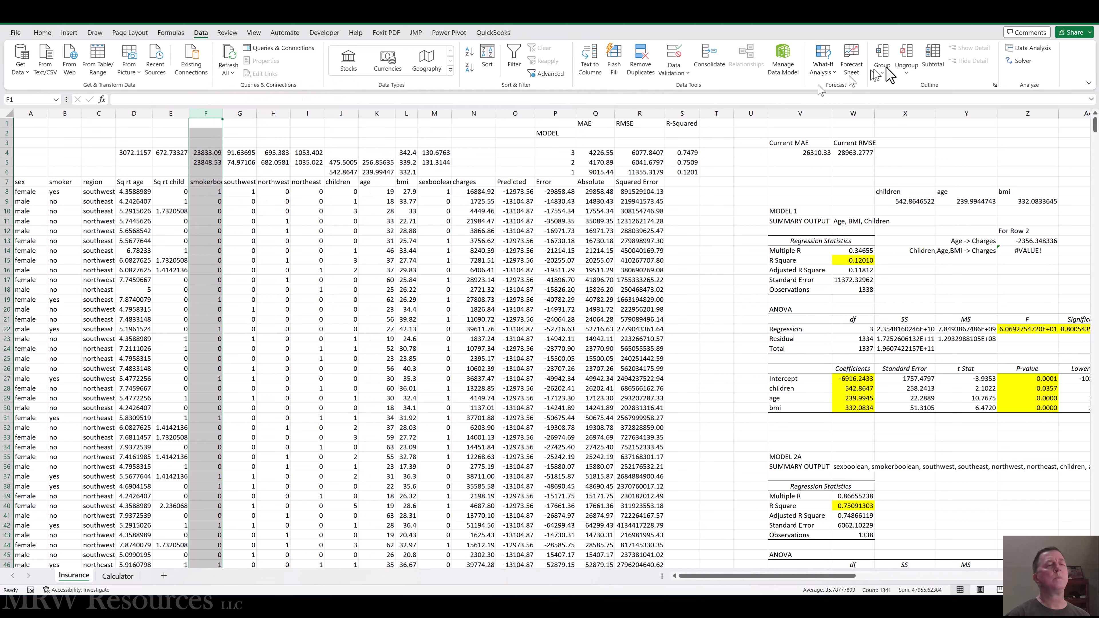
Run a regression with labels on Y range M7:M1345 and X range F7:L1345 at 95% confidence, overwriting the output at V92.
left_click(1032, 58)
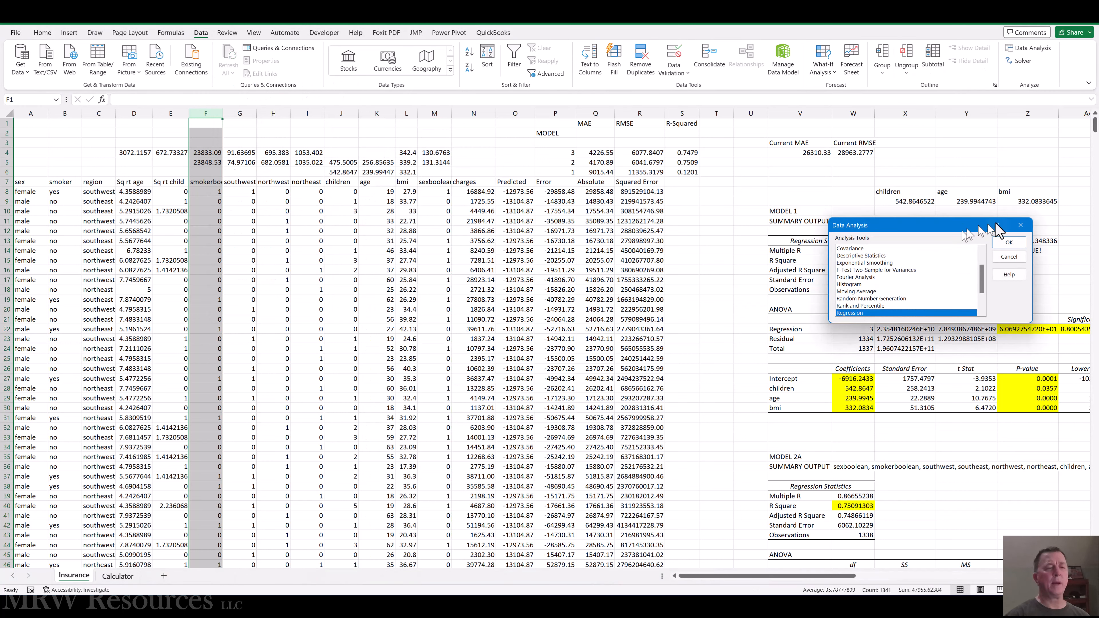
left_click(1008, 242)
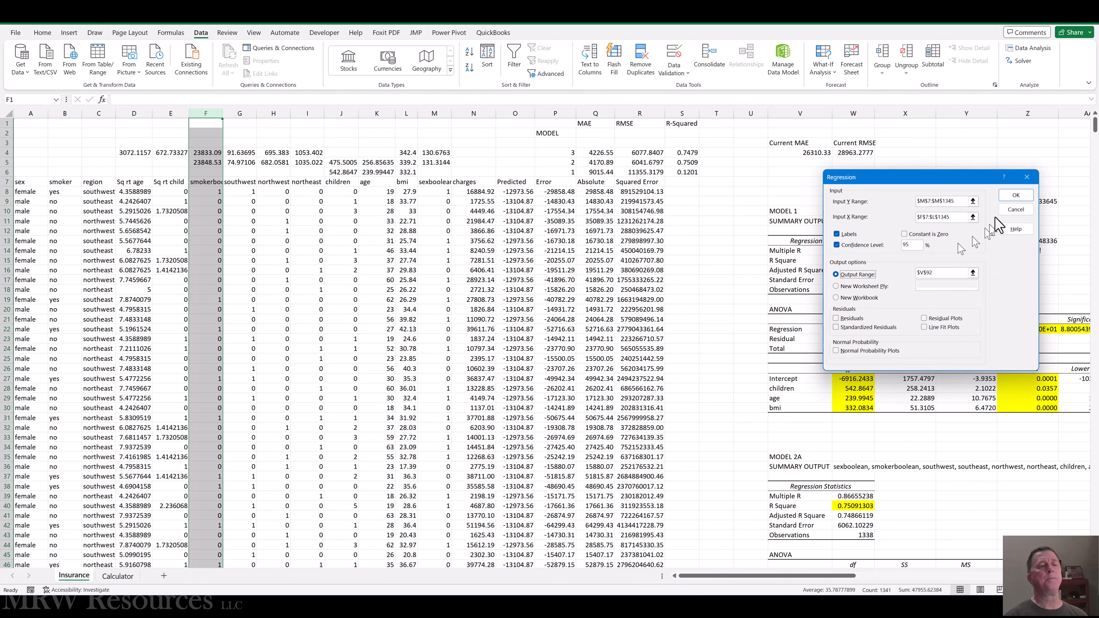
left_click(1013, 197)
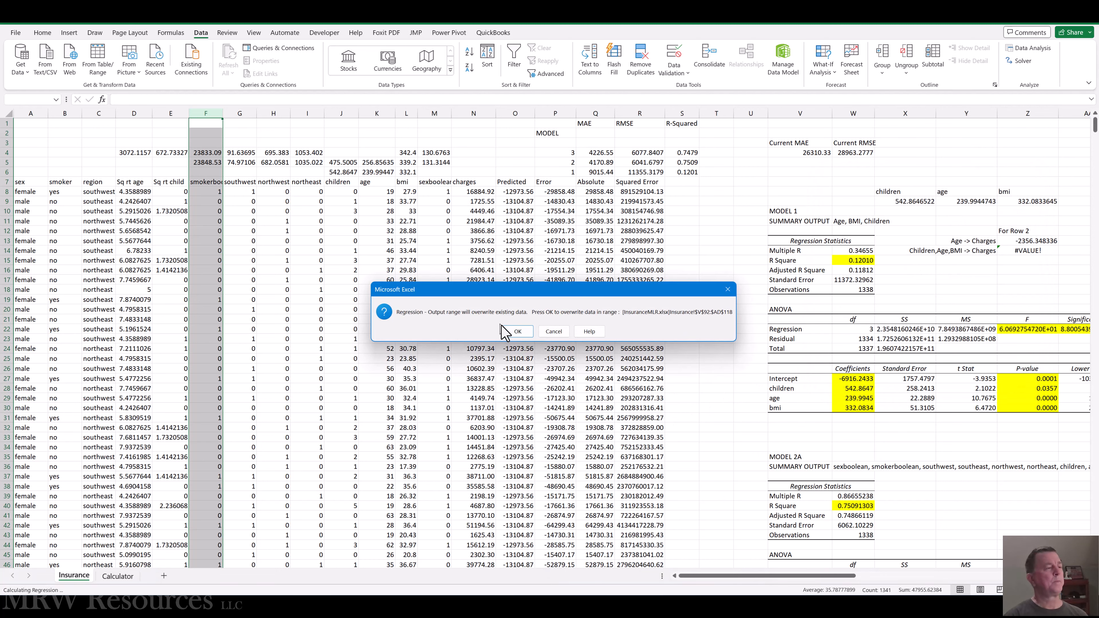
left_click(519, 330)
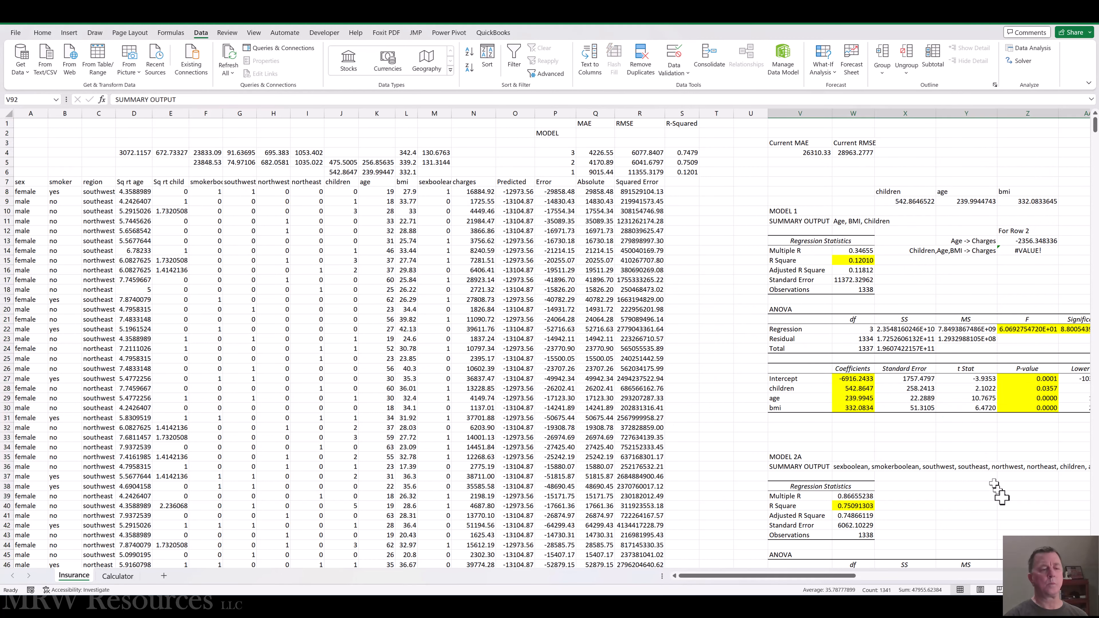
Copy the R Square value in W96 from the sexboolean regression's summary output.
left_click(985, 498)
key("Right")
key("Right")
key("Right")
key("Right")
key("Right")
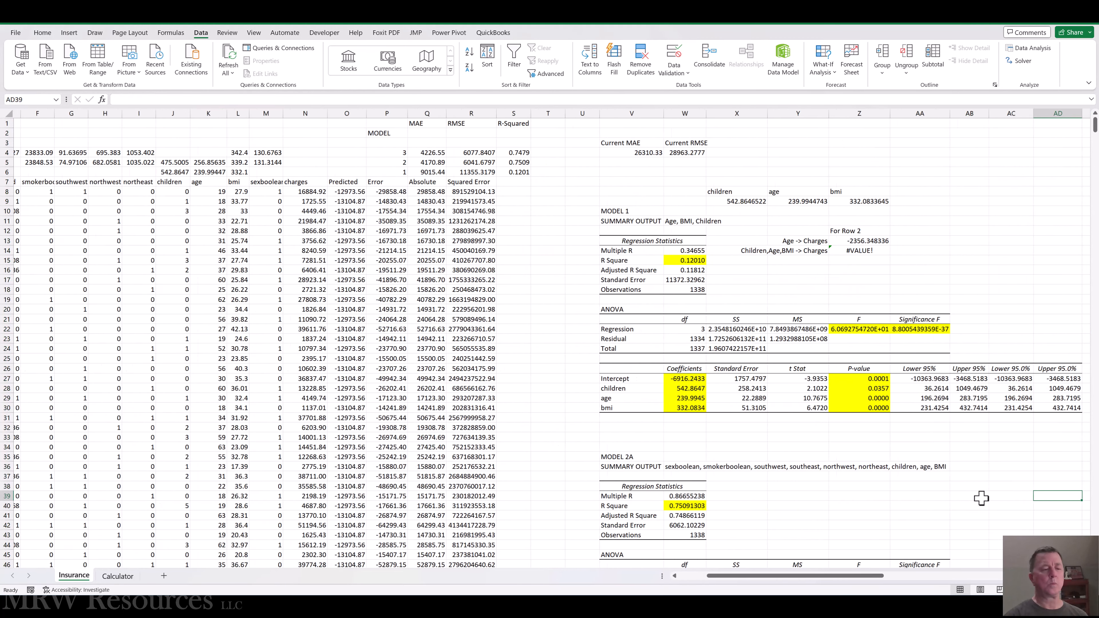
key("Page_Down")
key("Page_Down")
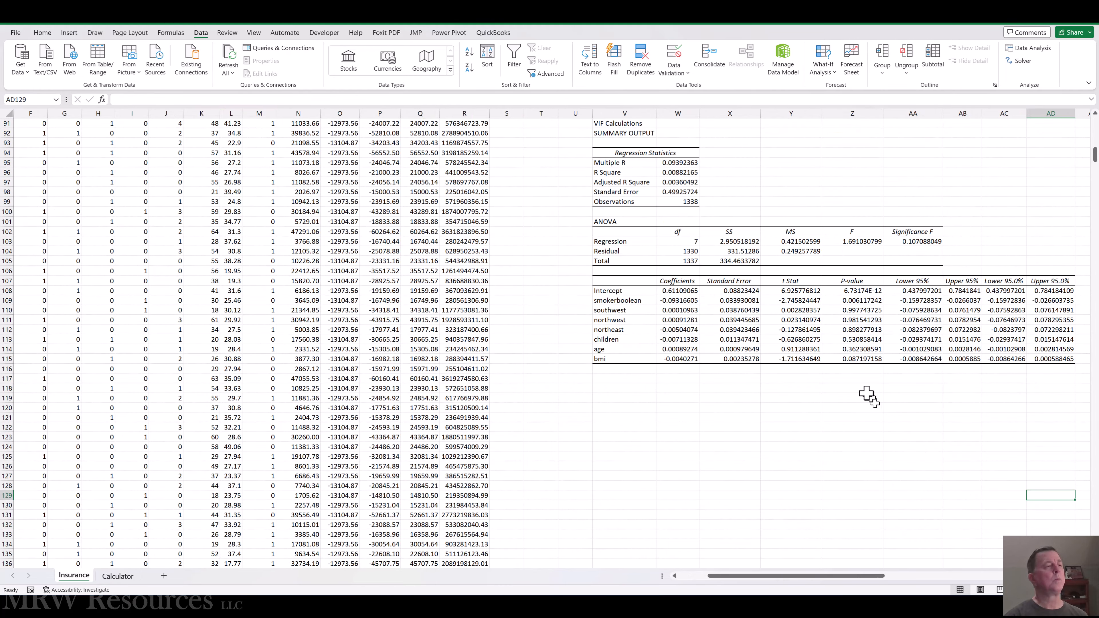
scroll(865, 390, "up", 3)
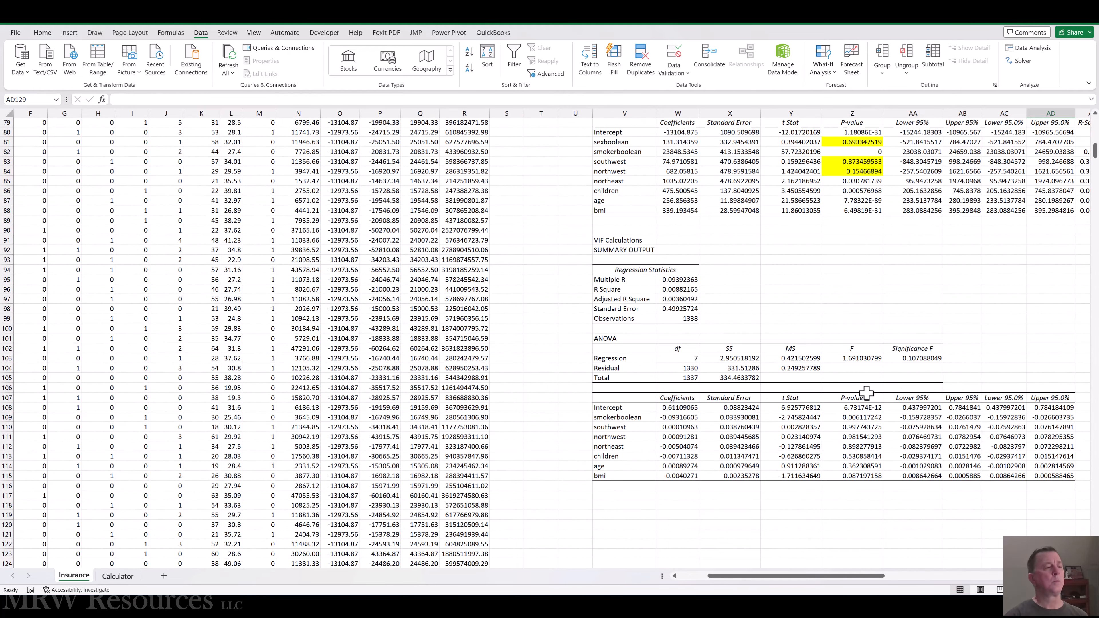
left_click(679, 289)
key("ctrl+c")
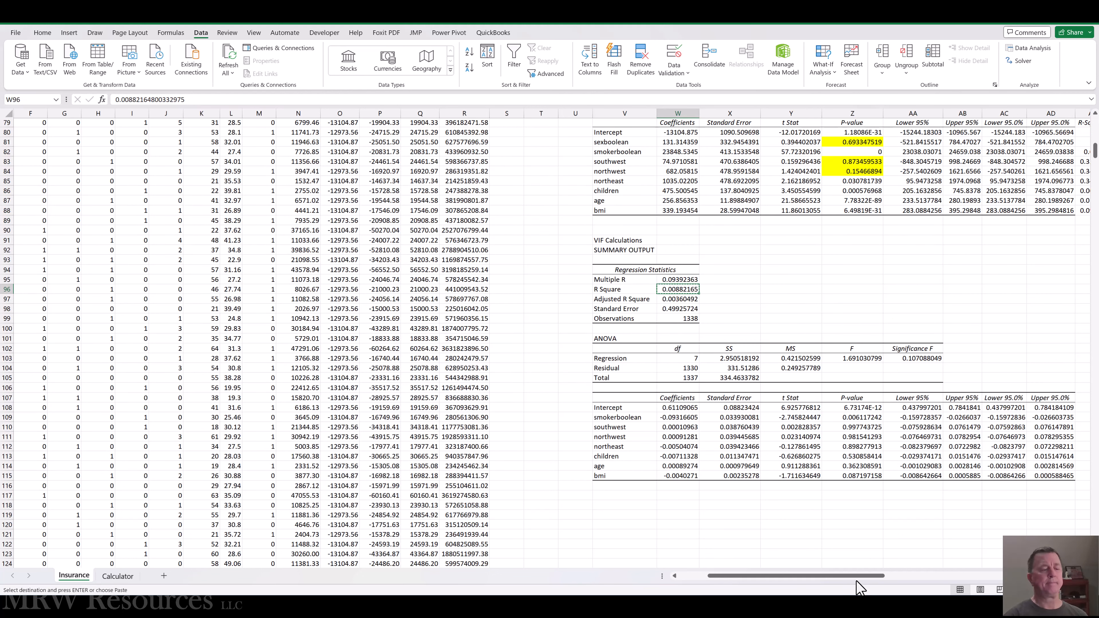
Paste the copied R Square as a value into AE81, in the sexboolean row of the Model 2b coefficient table.
left_click_drag(858, 578, 892, 577)
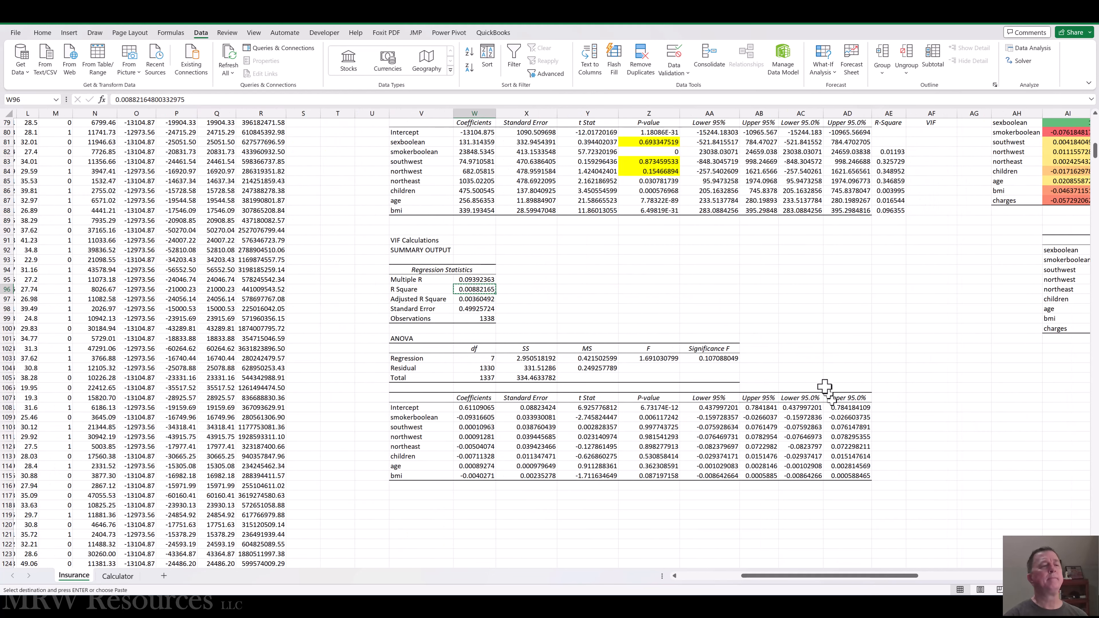
scroll(825, 387, "up", 3)
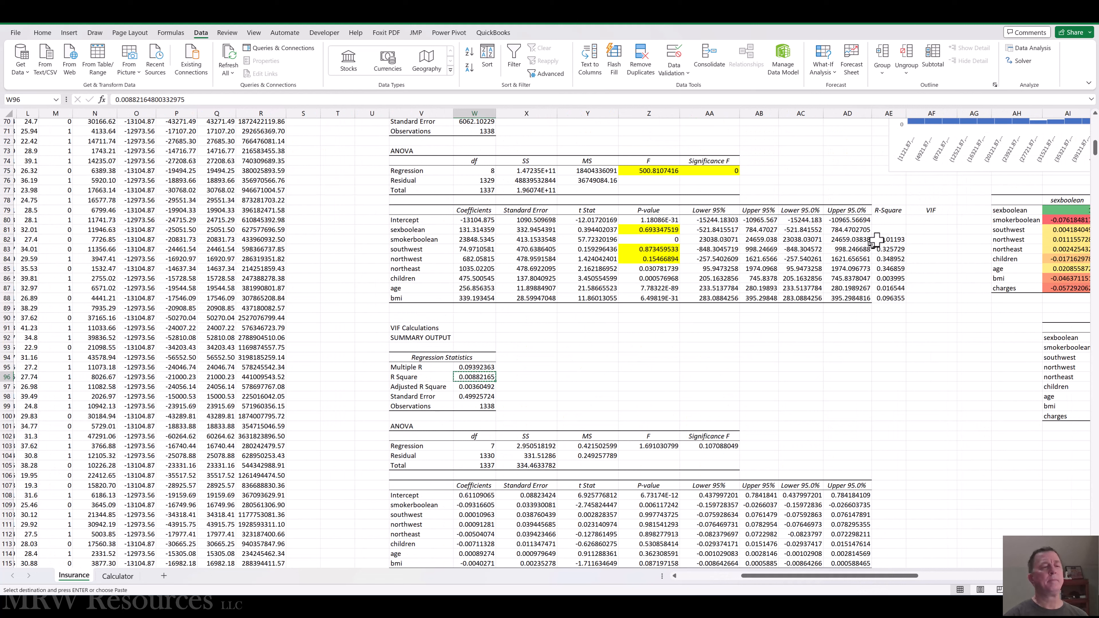
left_click(883, 230)
right_click(883, 230)
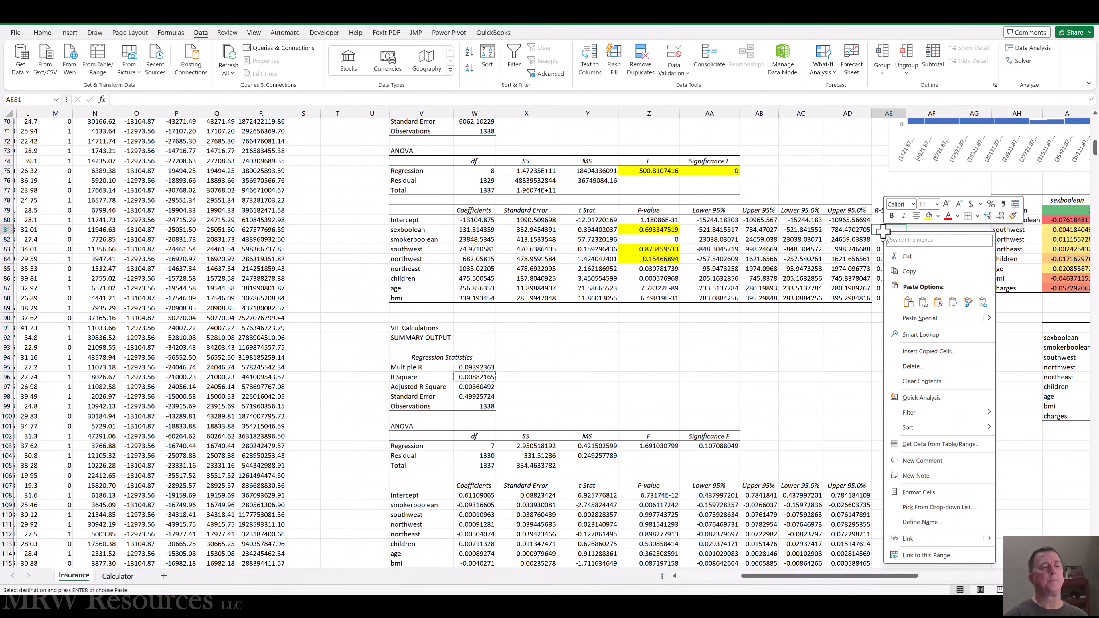
left_click(923, 302)
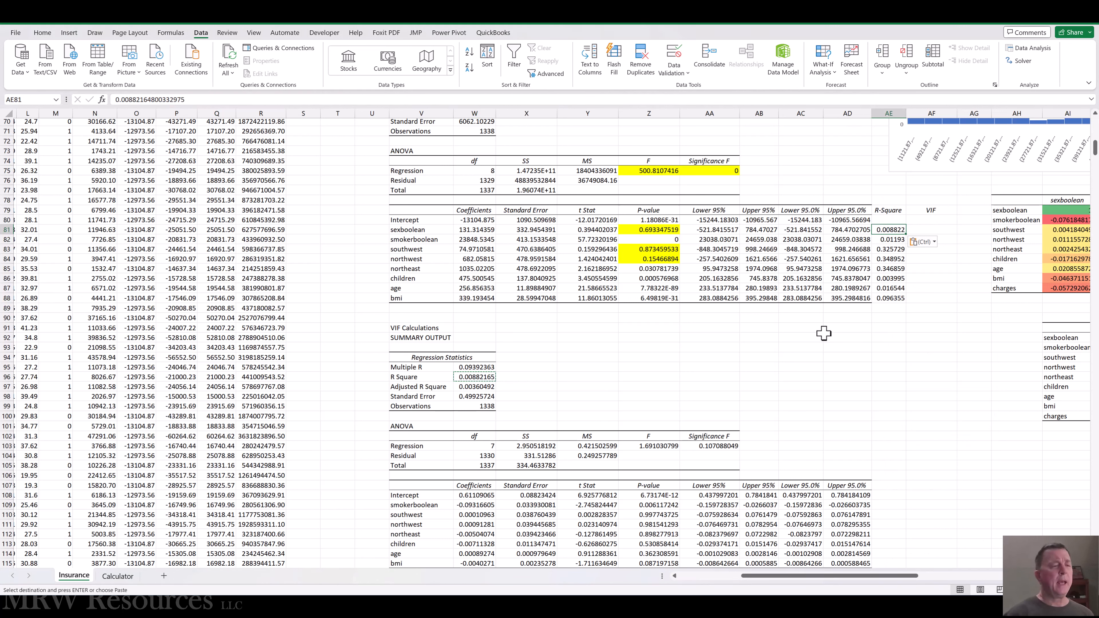
key("Up")
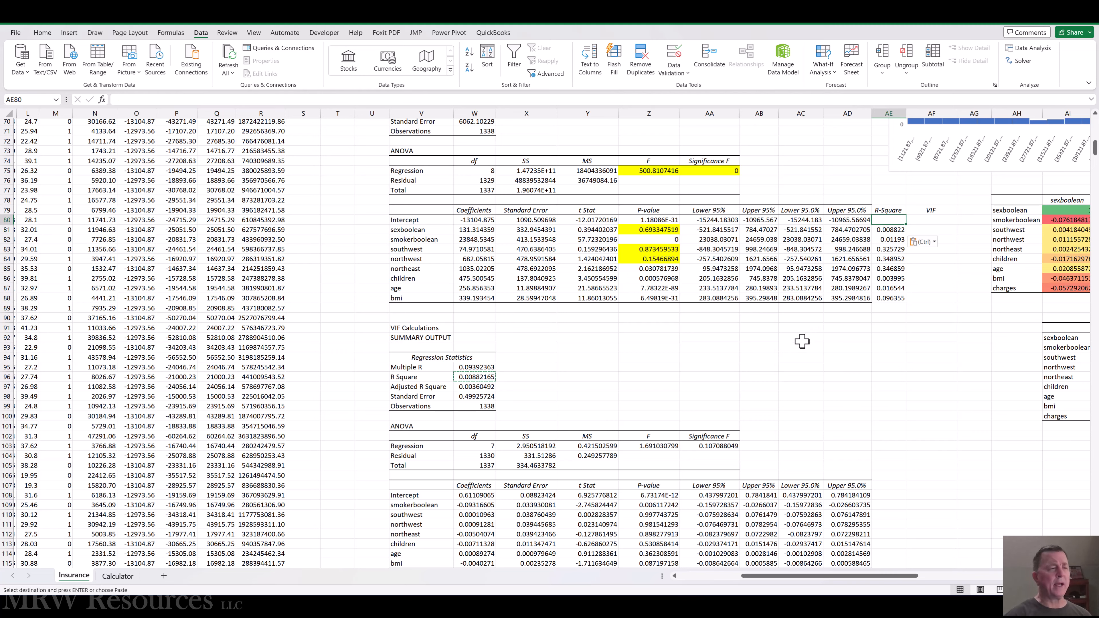
Move the sexboolean column M in front of the smokerboolean column F to restore the original predictor order.
key("ctrl+Home")
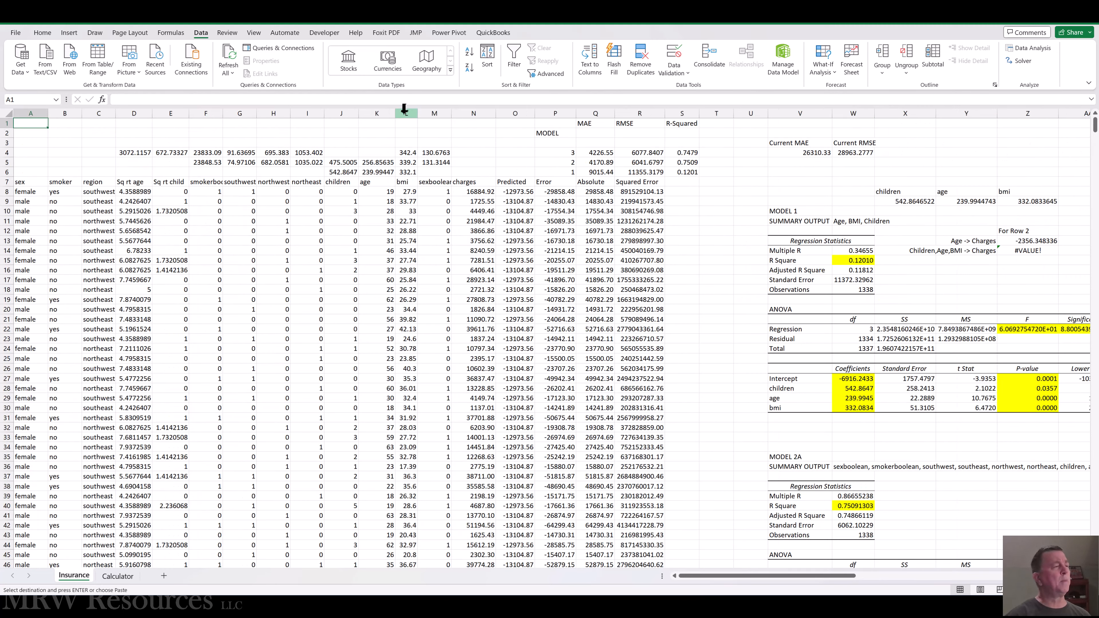
left_click(434, 111)
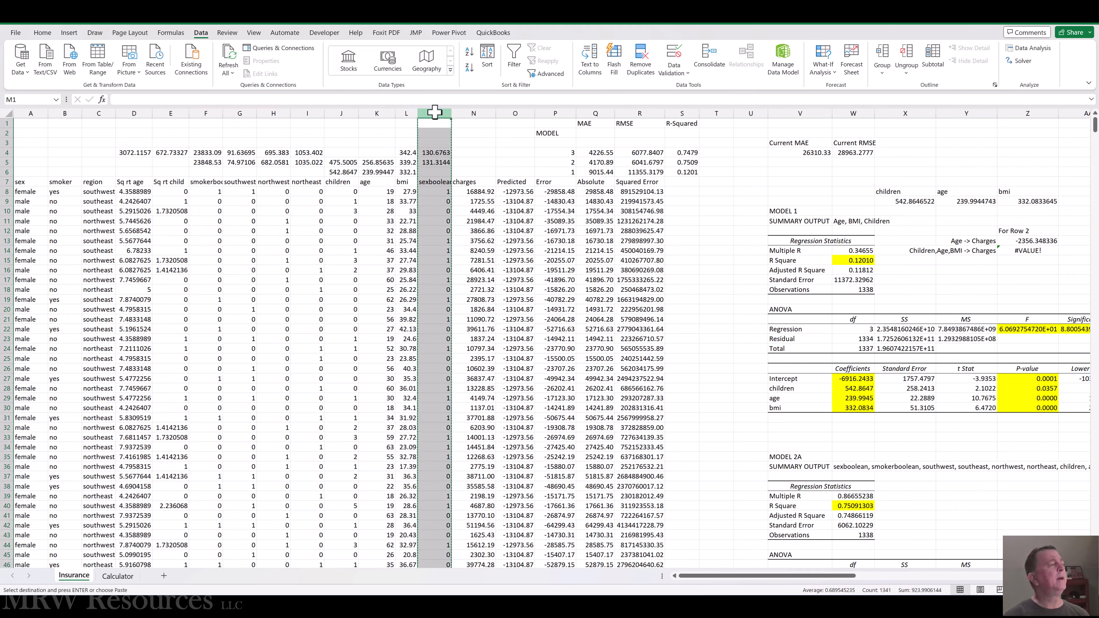
key("Left")
key("Left")
key("Left")
left_click(206, 112)
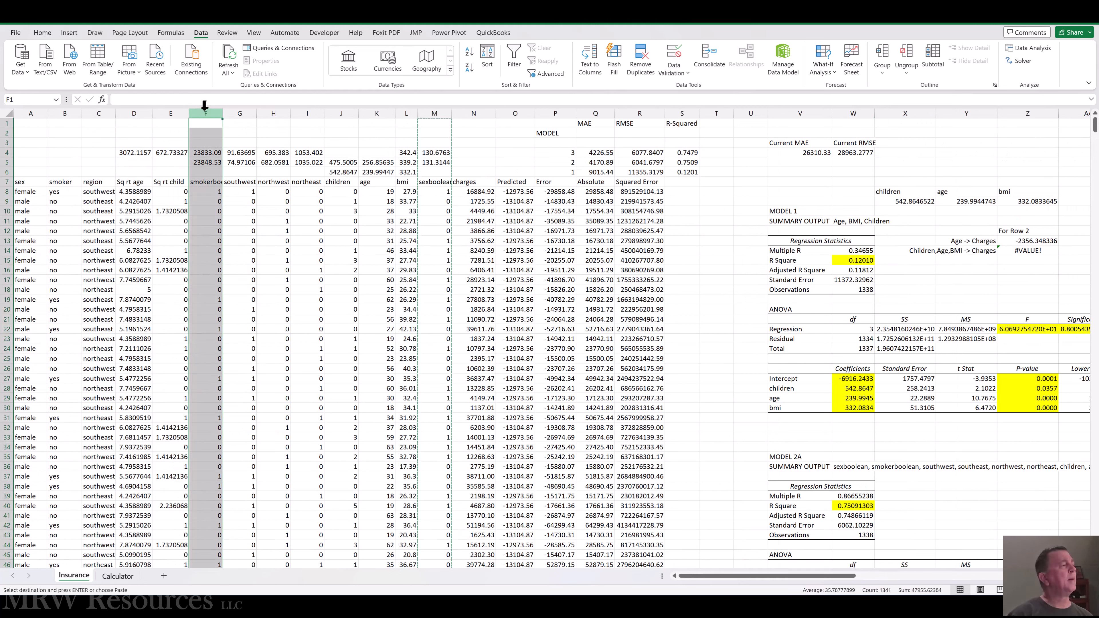
right_click(205, 111)
left_click(246, 214)
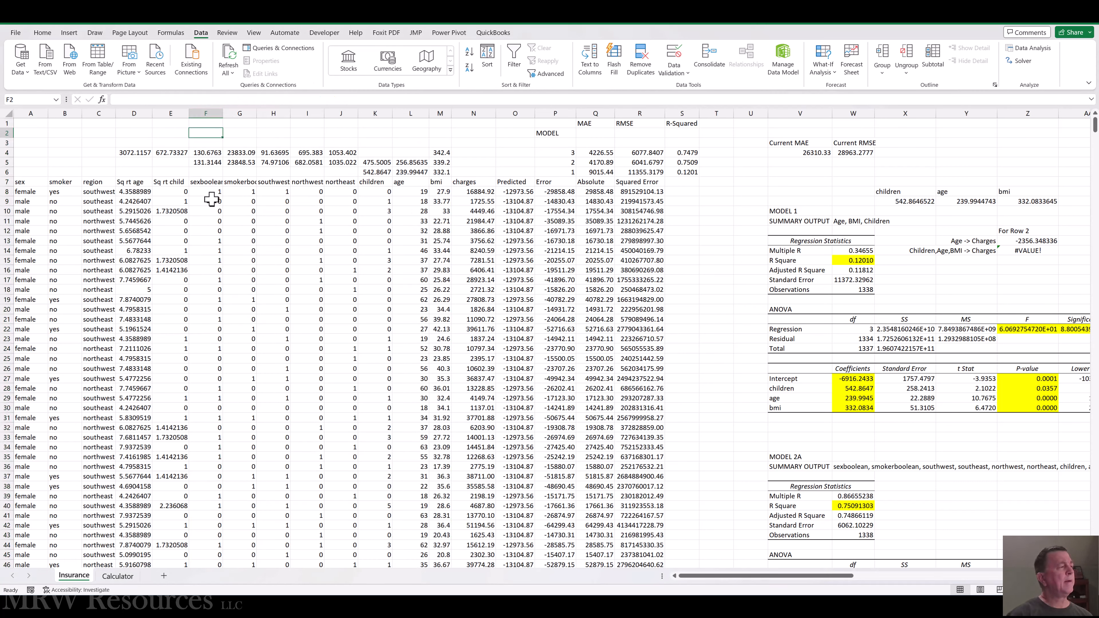
Review the restored predictor columns and the collected R-Square values beside the empty VIF column of the Model 2b coefficient table.
left_click(211, 202)
key("Right")
key("Right")
key("Right")
key("Right")
key("Right")
key("Right")
key("Right")
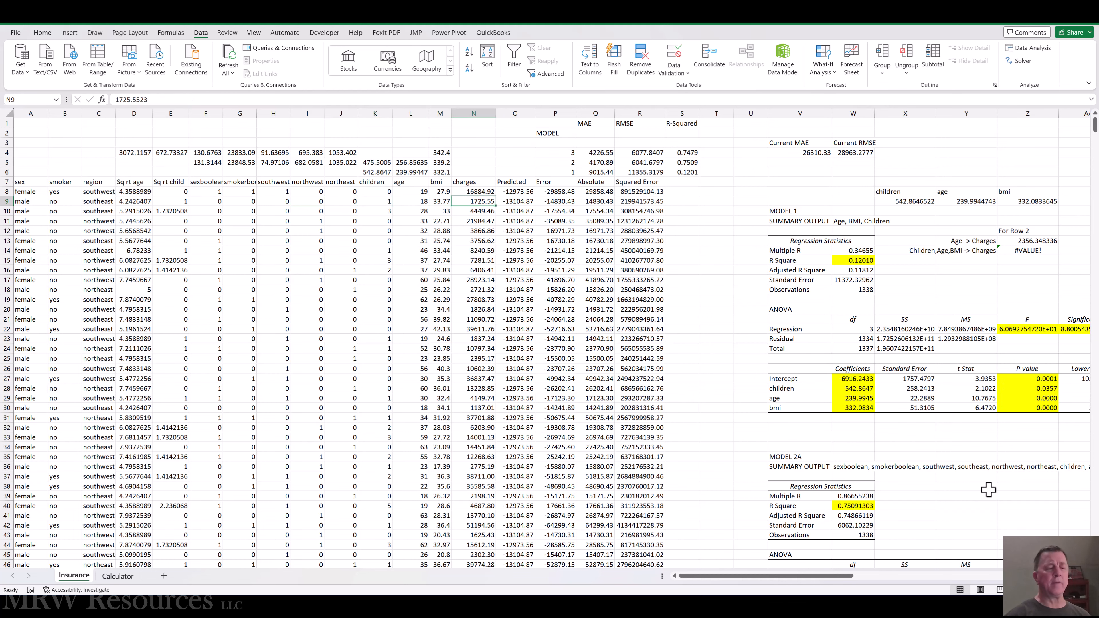
left_click_drag(829, 581, 865, 585)
scroll(870, 483, "down", 20)
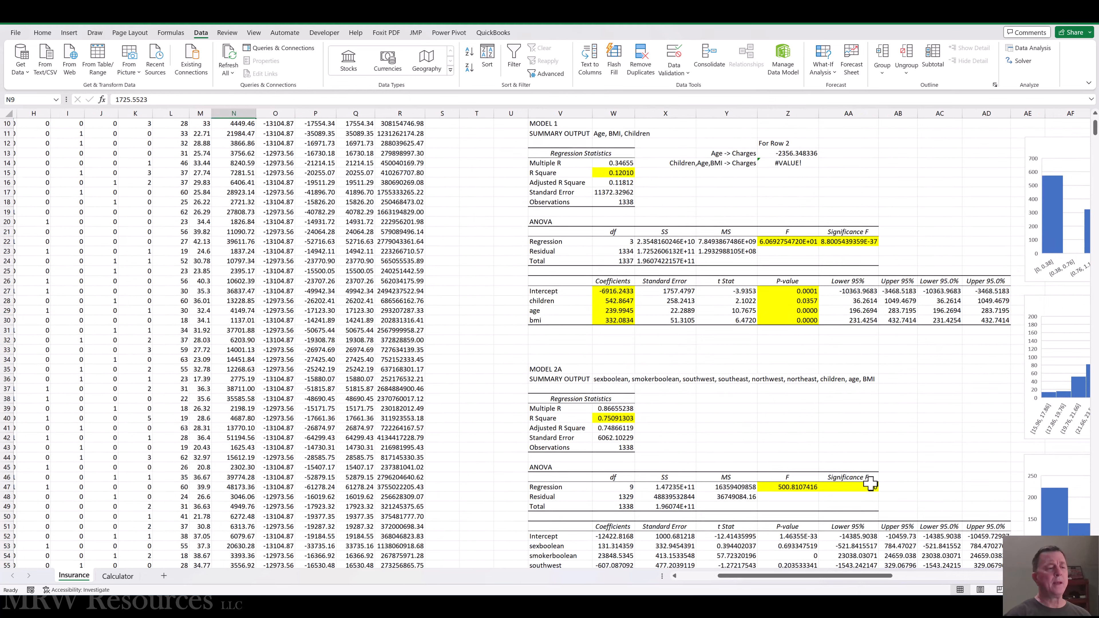
scroll(870, 484, "down", 5)
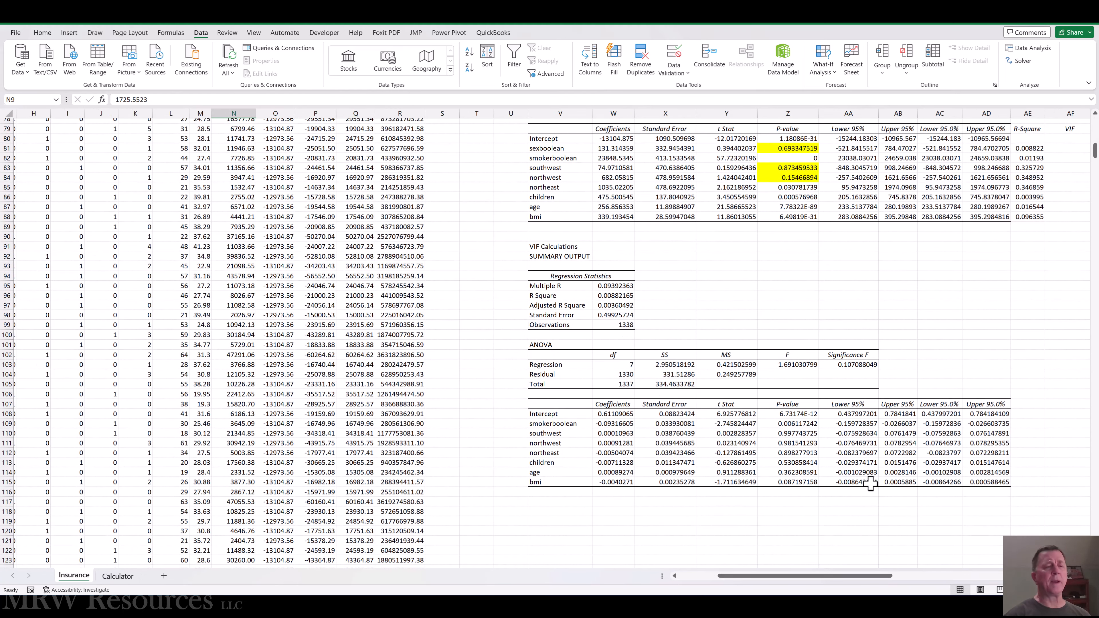
left_click_drag(836, 576, 864, 580)
scroll(878, 303, "up", 3)
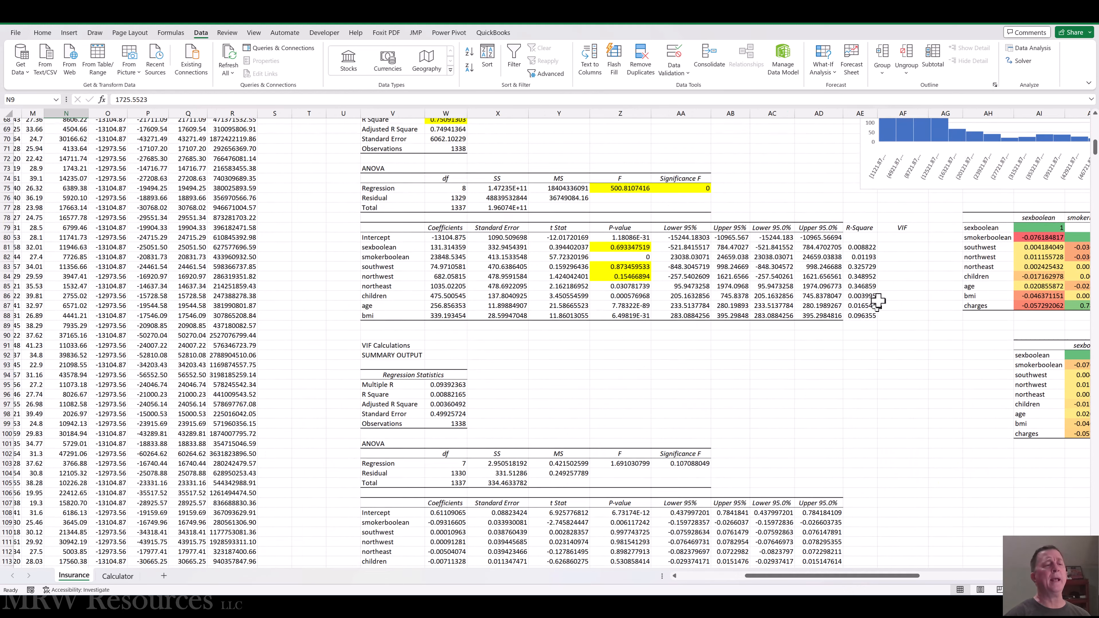
scroll(879, 303, "up", 1)
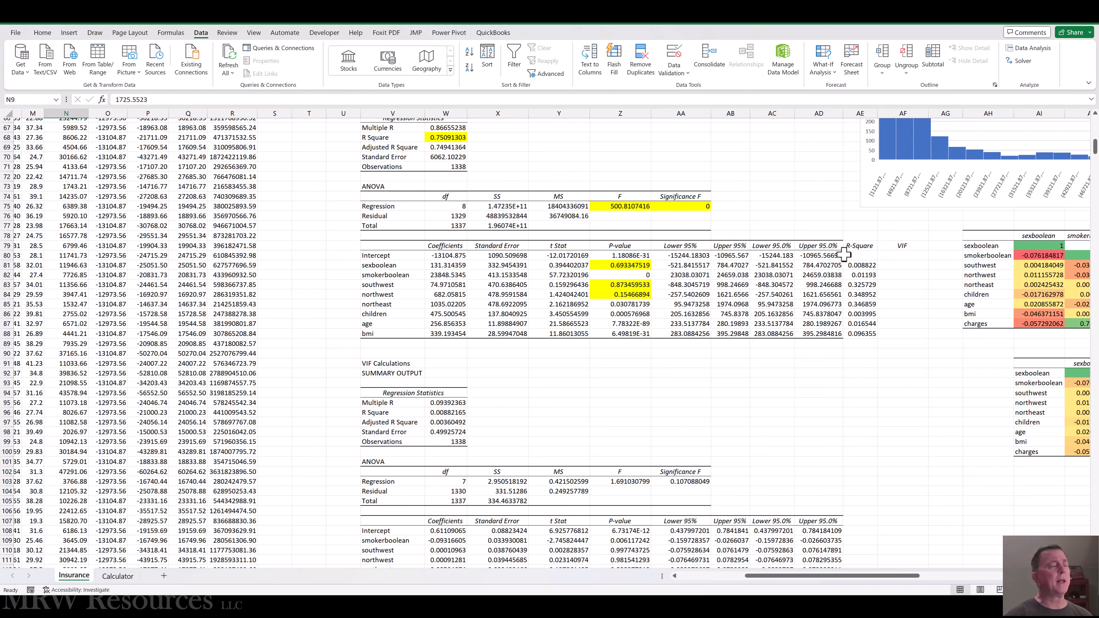
Switch to the Word document to check how VIF is calculated from R-Square, and return to the Excel workbook.
key("alt+Tab")
key("alt+Tab")
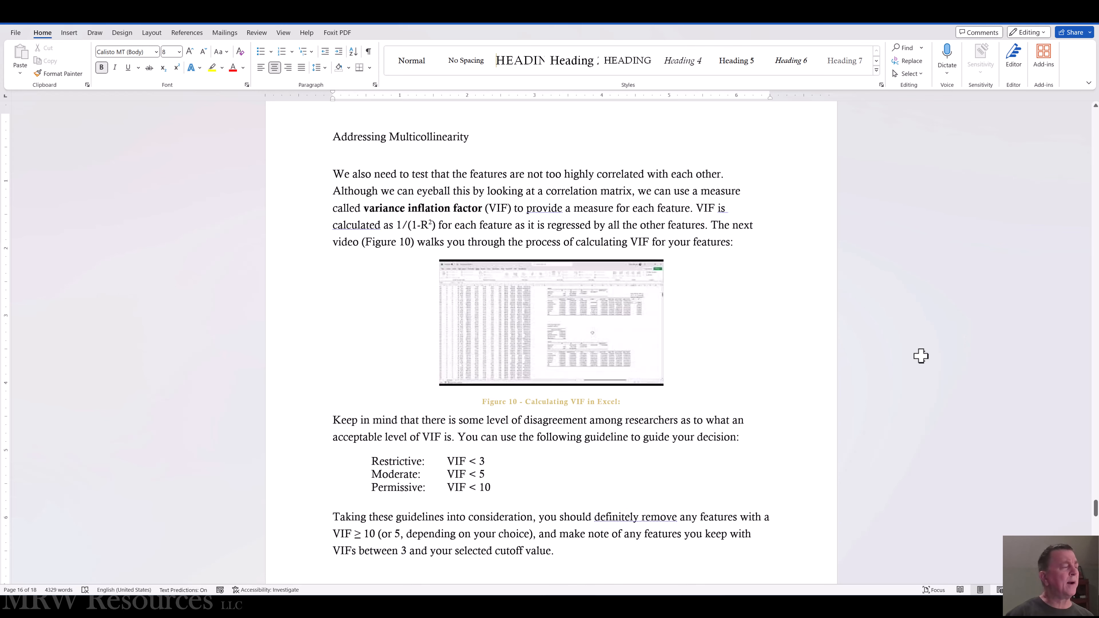
key("alt+Tab")
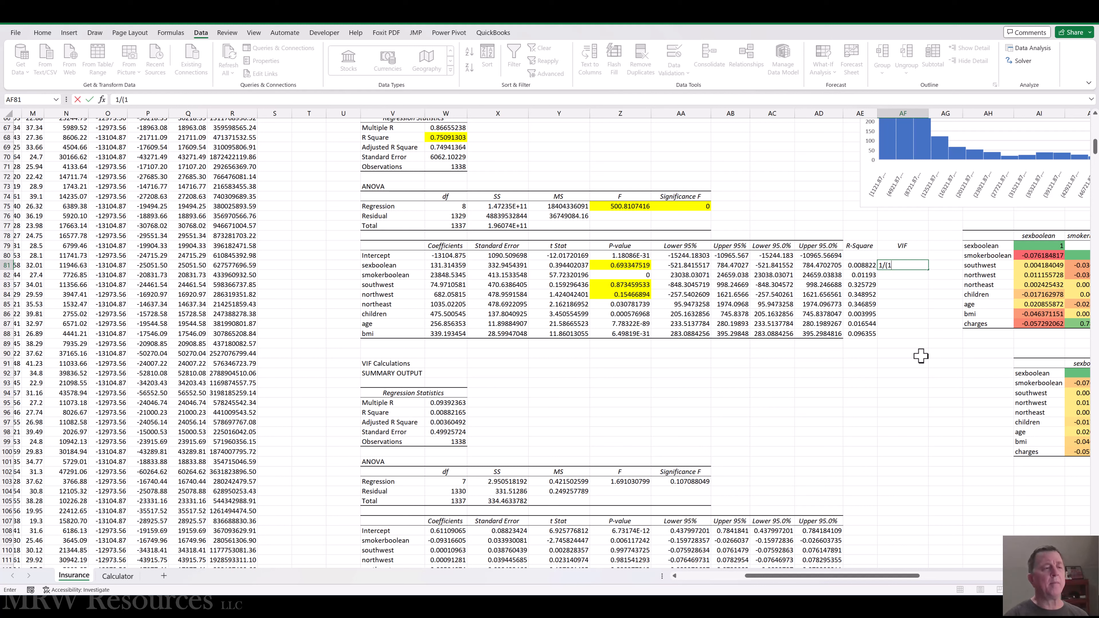
type("-")
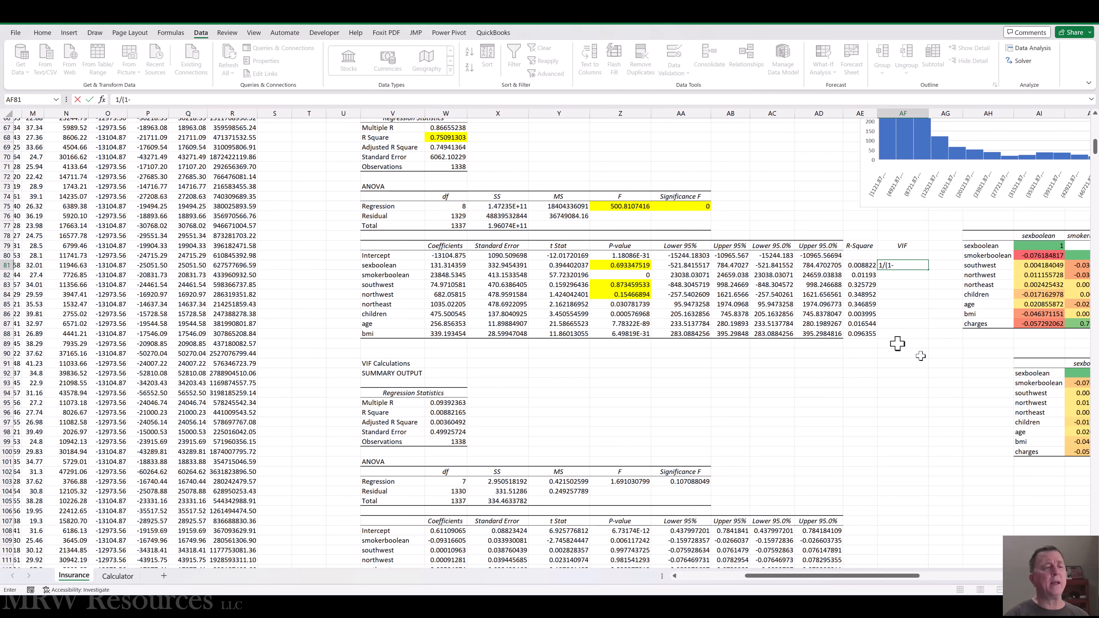
left_click(859, 264)
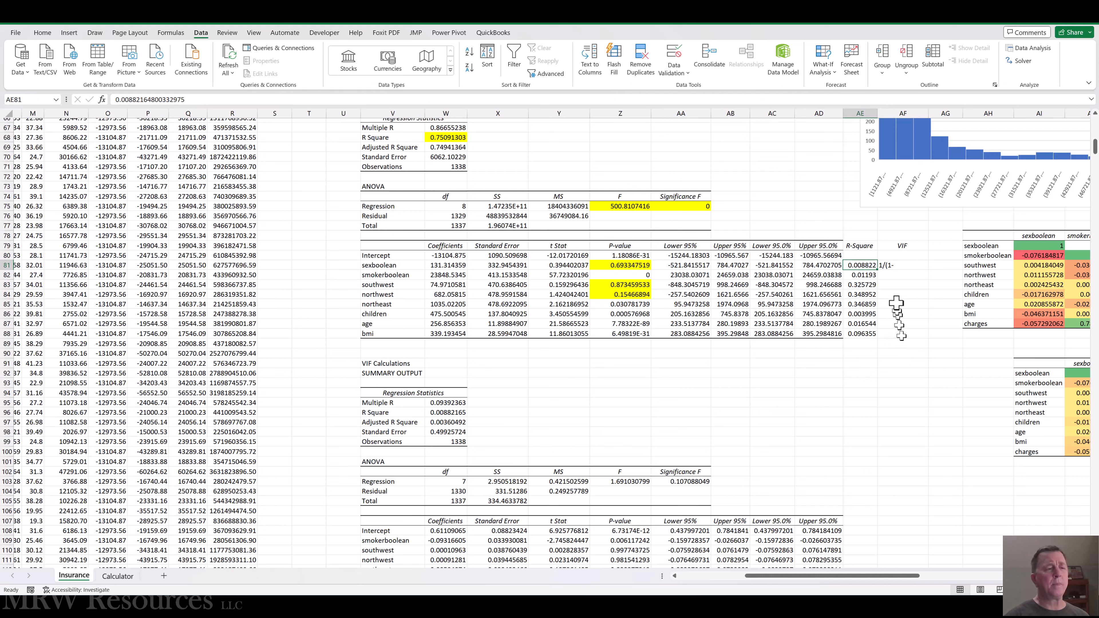
left_click(892, 267)
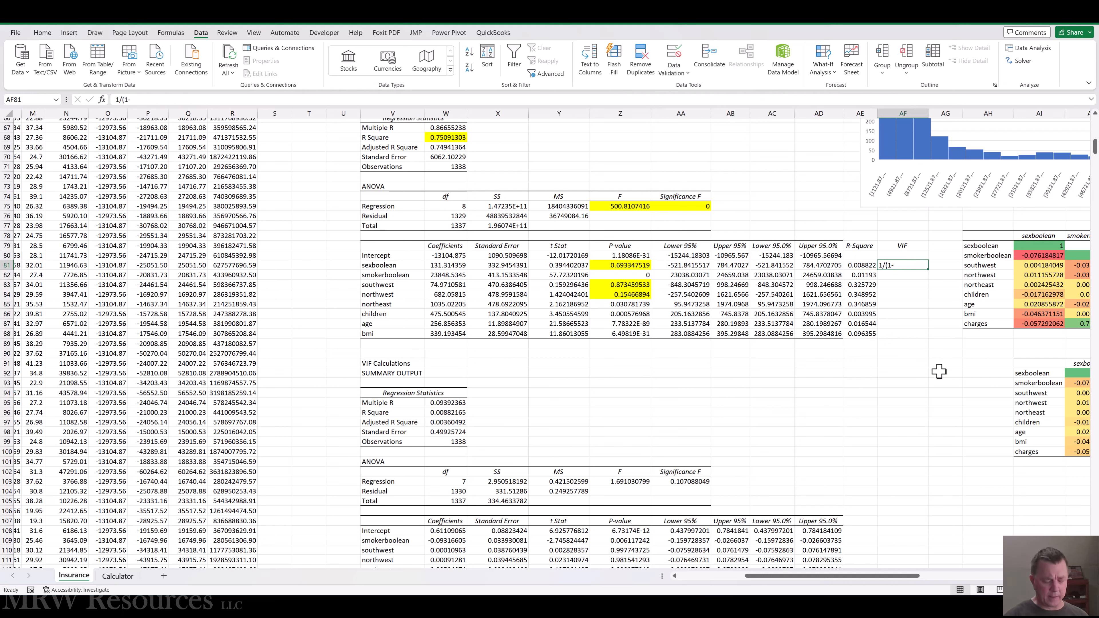
Enter the VIF formula =1/(1-AE81) in AF81, the sexboolean row of the Model 2b coefficient table.
type("=")
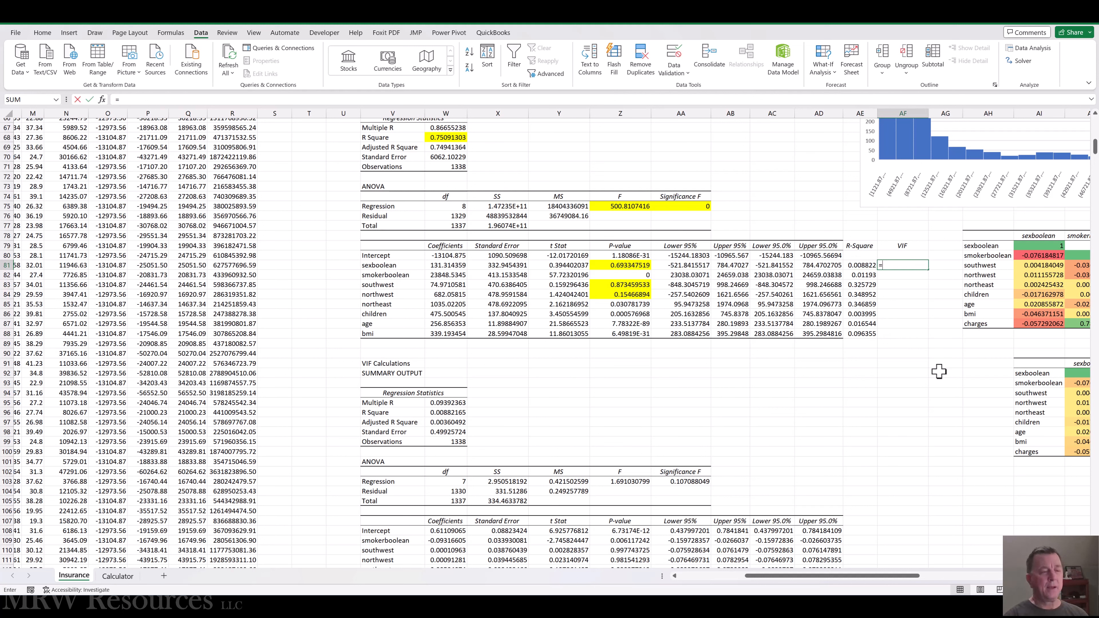
type("1/")
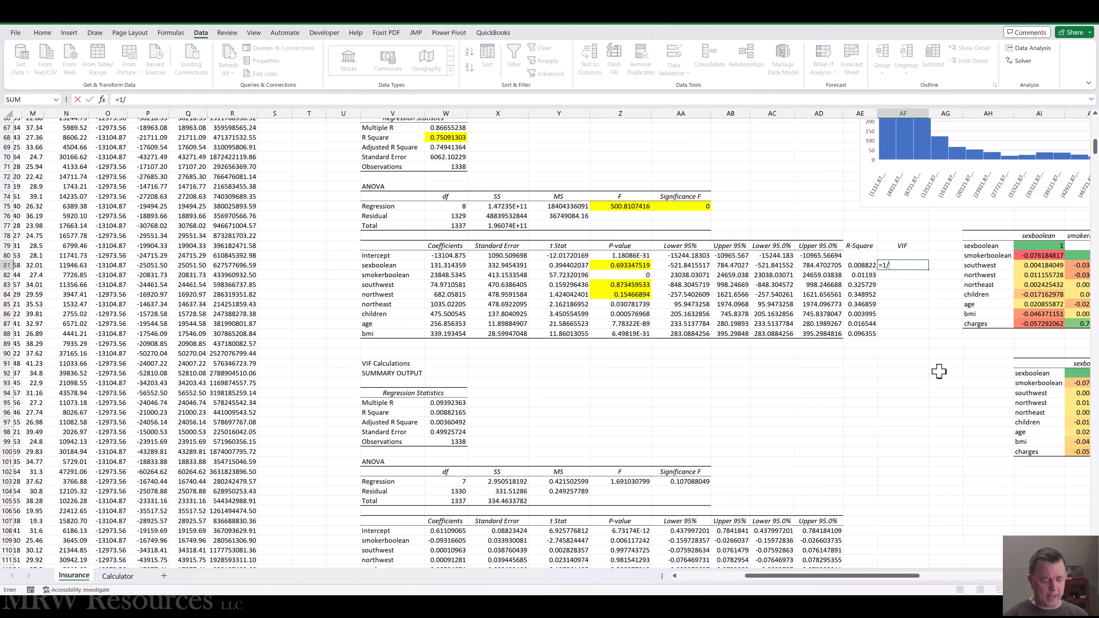
type("(")
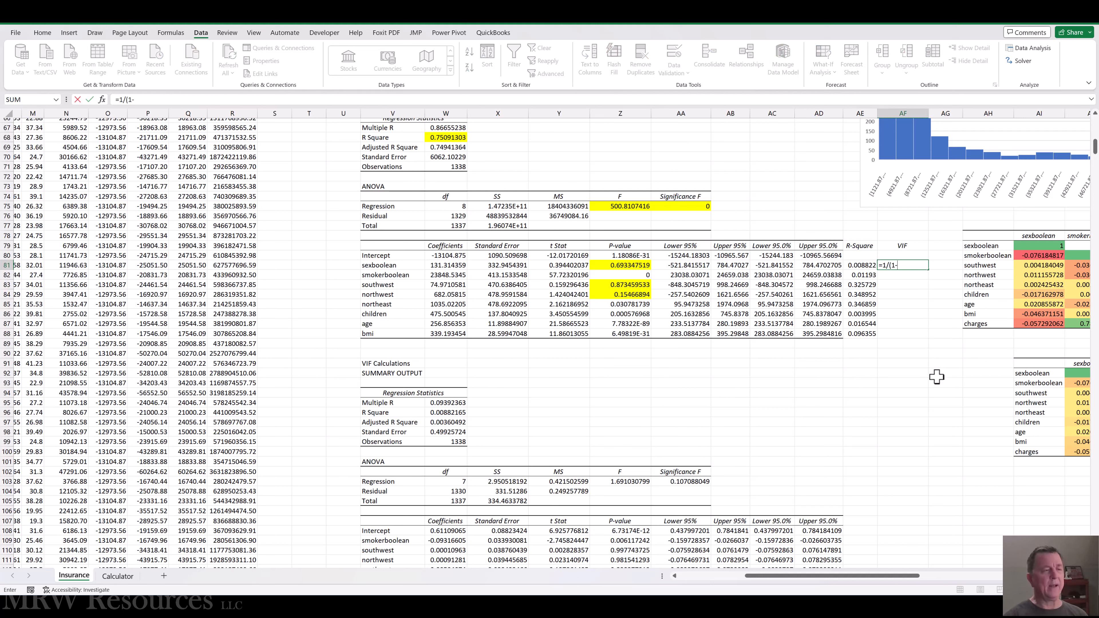
type("1-")
left_click(854, 266)
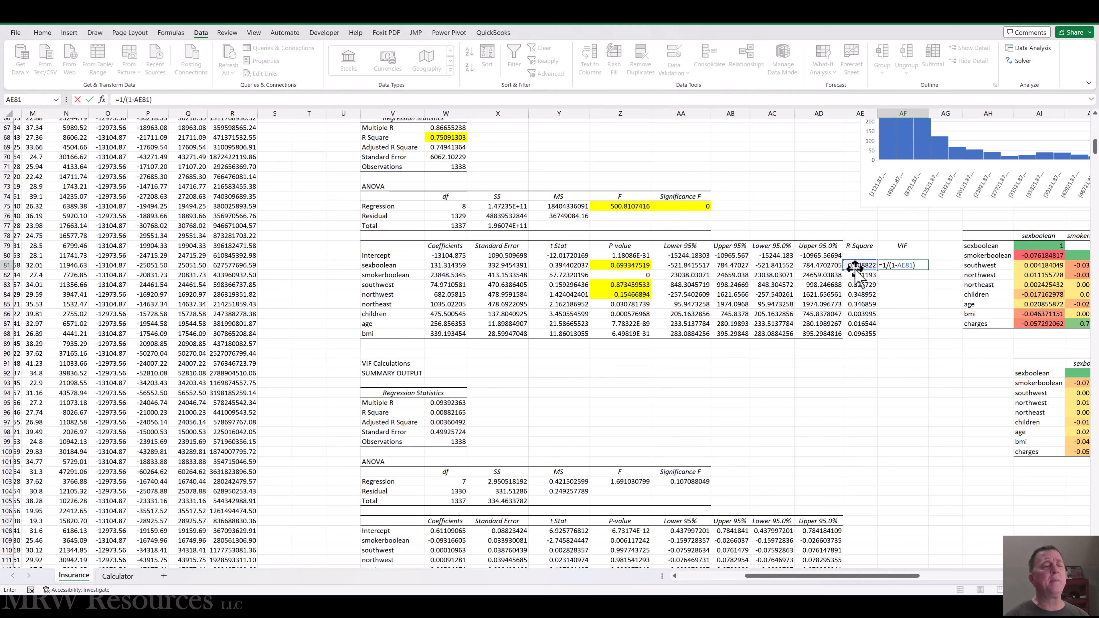
key("ctrl+Return")
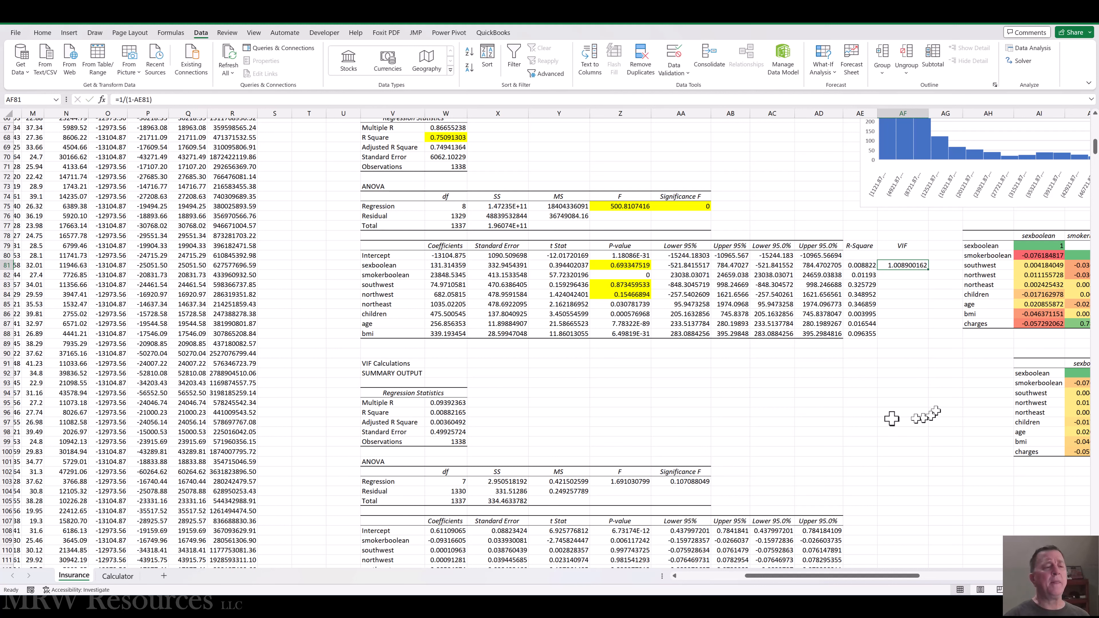
Copy the VIF formula from AF81 into AF82:AF88, covering the smokerboolean through bmi rows.
key("ctrl+c")
key("Down")
key("shift+Down")
key("shift+Down")
key("shift+Down")
key("shift+Down")
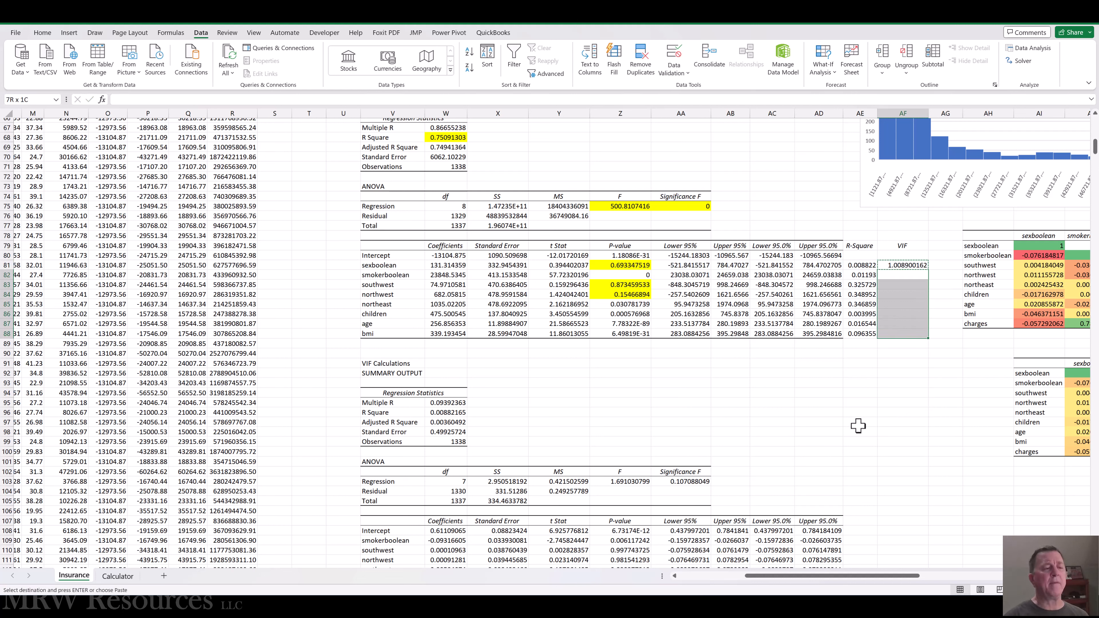
key("Return")
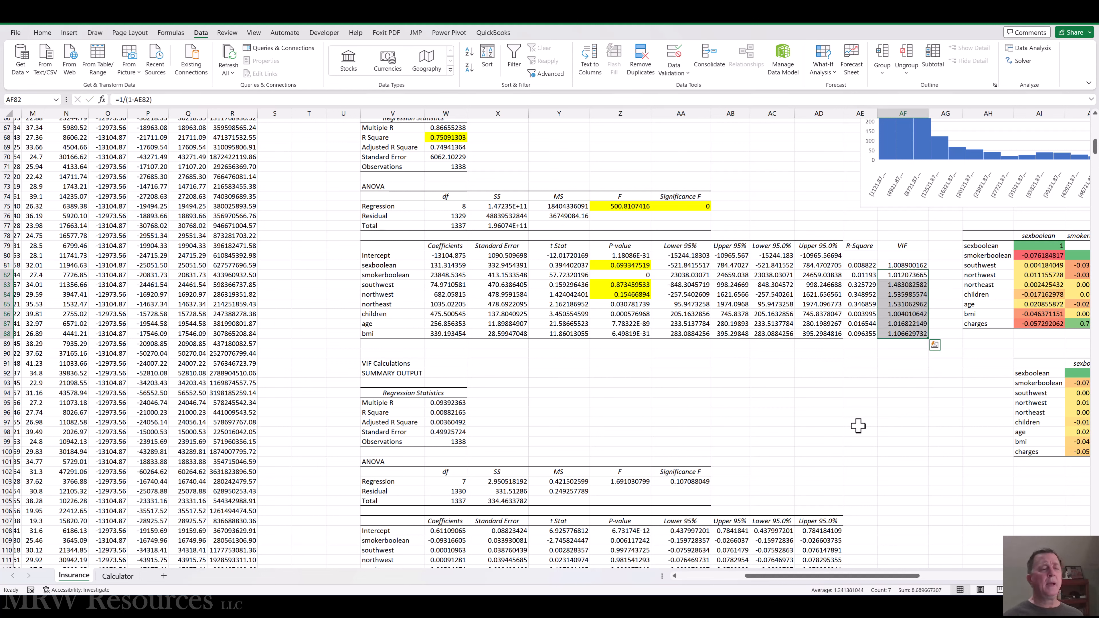
Examine the VIF values of the features from sexboolean through northeast, comparing the northwest and northeast rows.
key("Up")
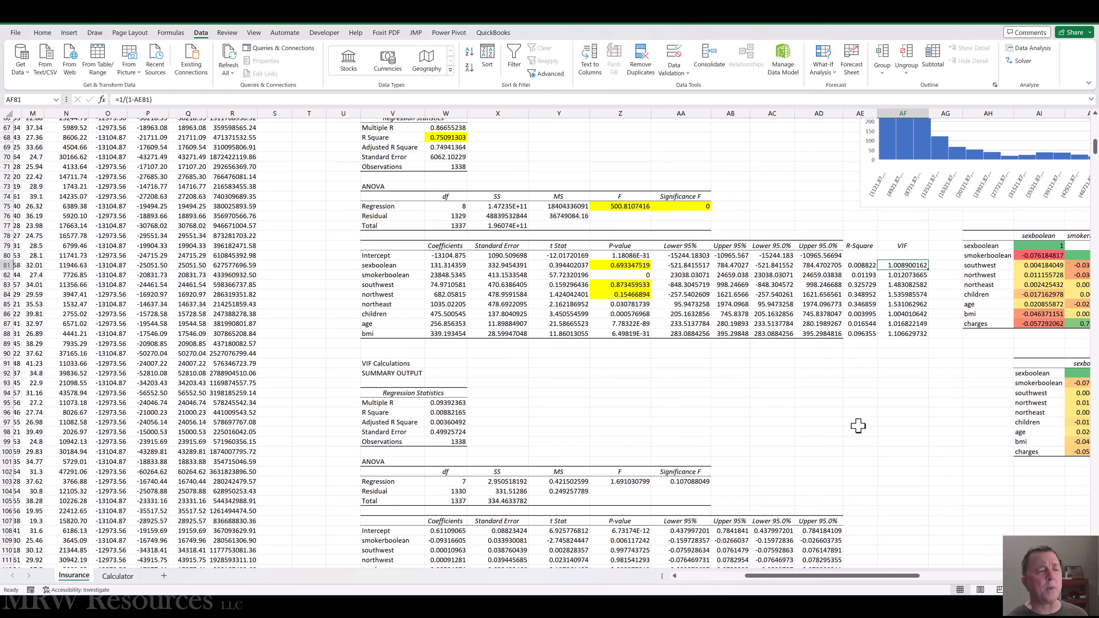
key("Down")
key("Down")
key("Down")
key("Down")
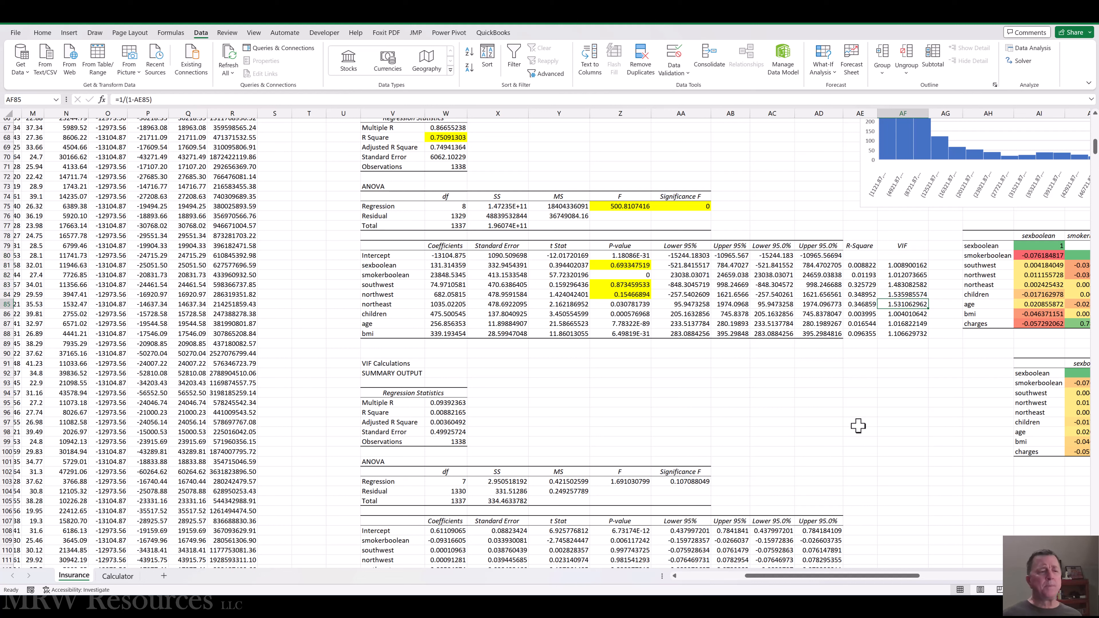
key("Up")
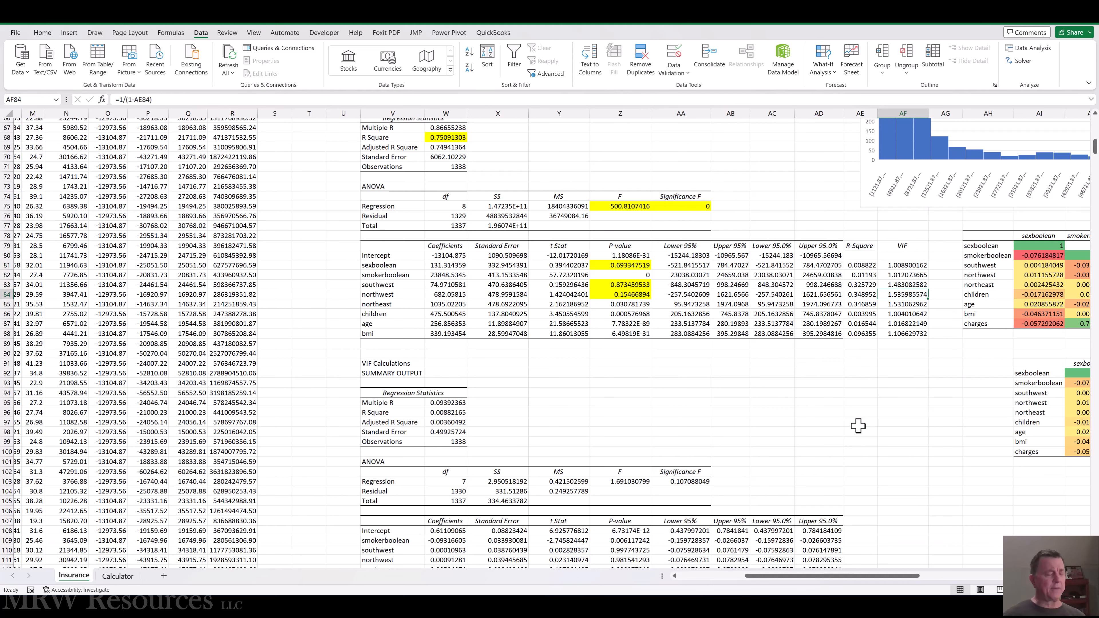
Switch to the Word document to check the acceptable VIF guidelines, and return to cell A1 of the Excel workbook.
key("alt+Tab")
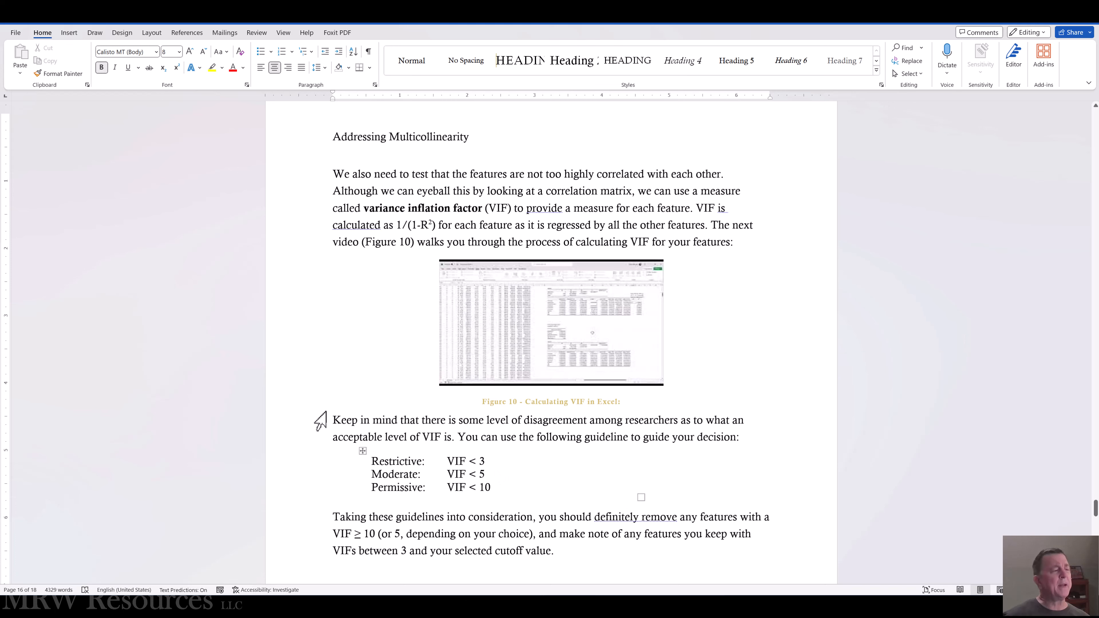
key("alt+Tab")
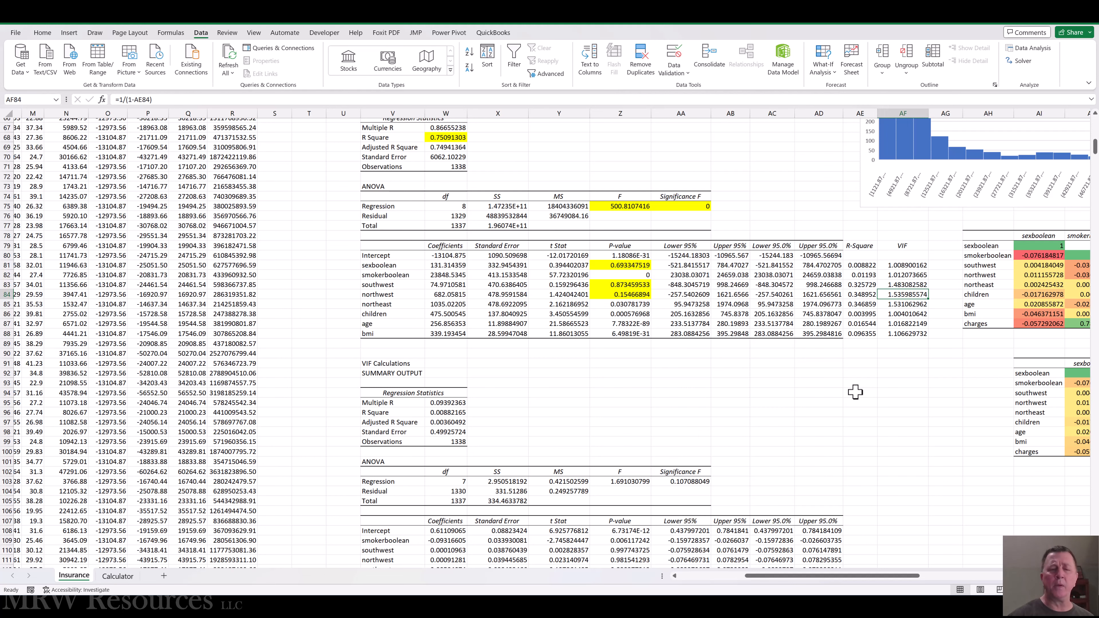
key("ctrl+Home")
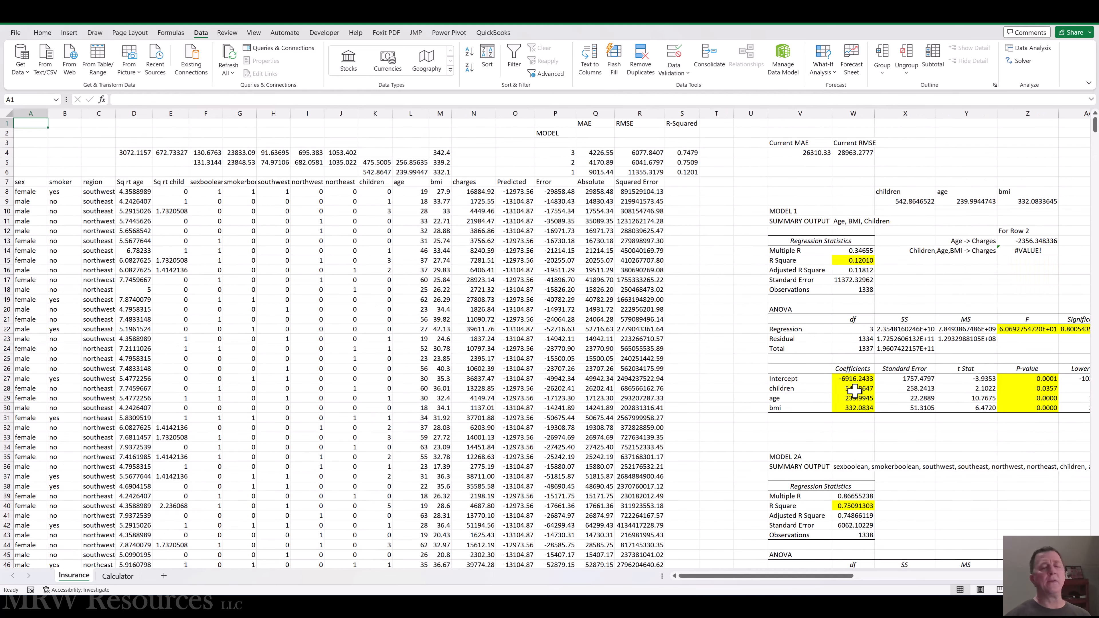